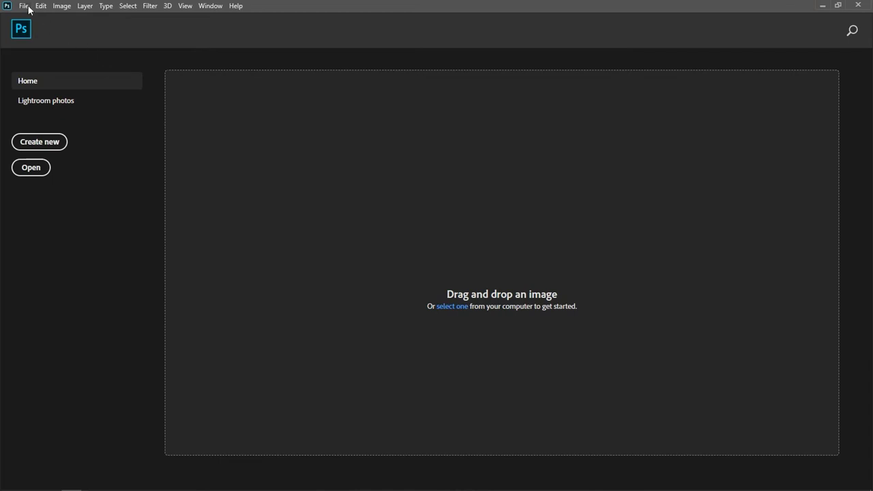
# Create a new blank A5 document at 300 ppi
pyautogui.click(24, 7)
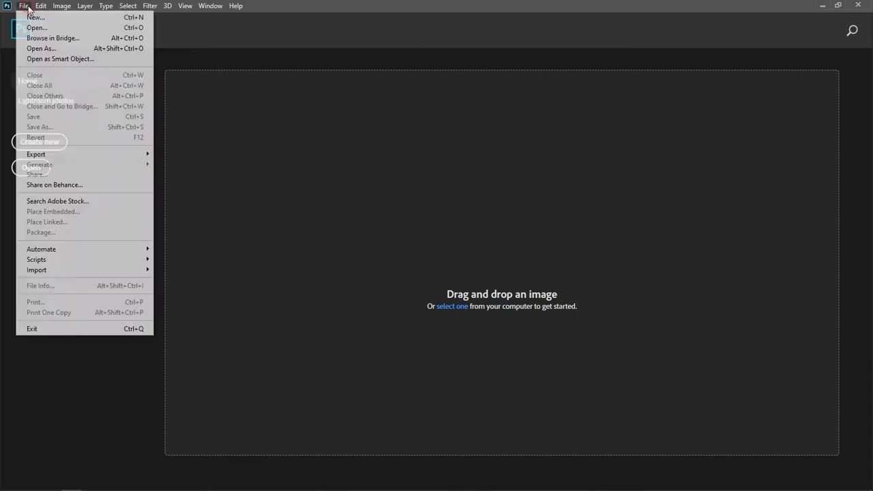
pyautogui.click(31, 17)
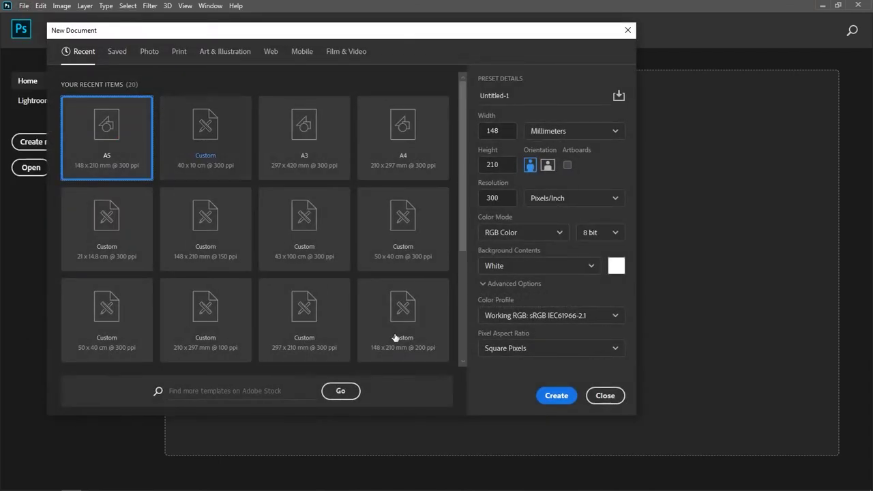
pyautogui.click(555, 397)
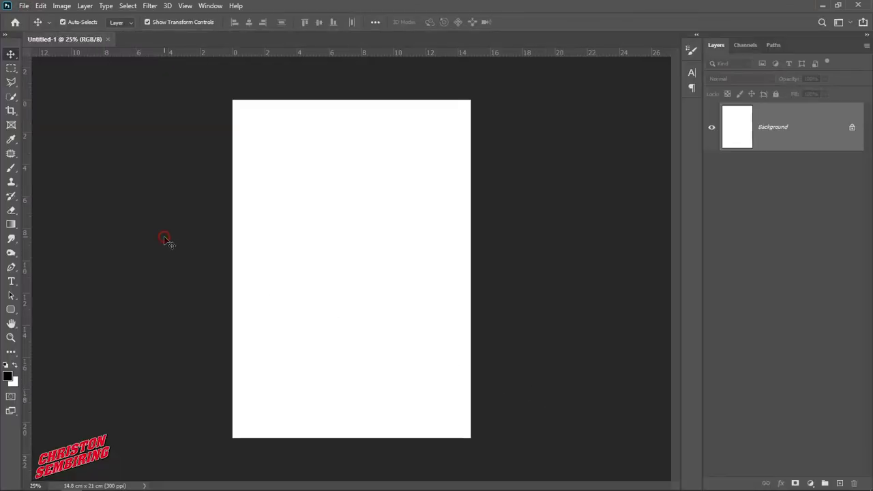
# Open the colin-lloyd smoky cloud photo
pyautogui.click(23, 6)
pyautogui.click(31, 26)
pyautogui.click(127, 89)
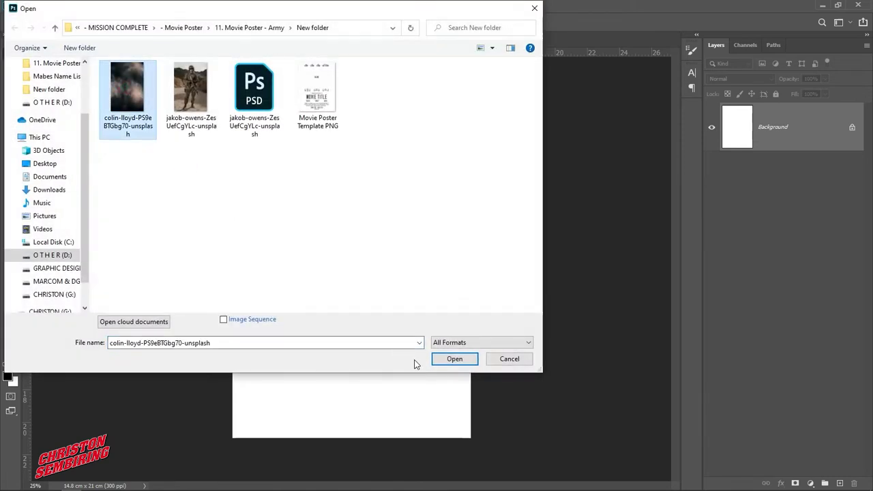
pyautogui.click(470, 364)
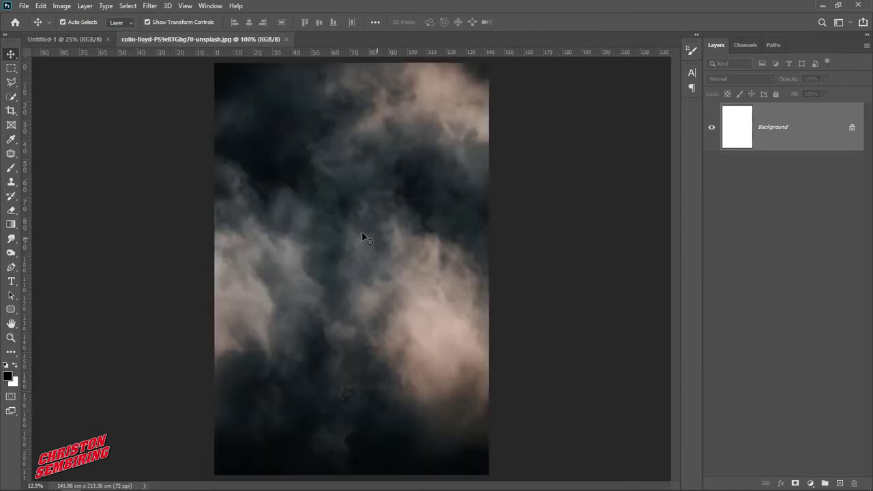
# Place the cloud photo into the A5 poster, scaled to 66.20% to cover the page
pyautogui.moveTo(277, 186); pyautogui.dragTo(357, 256)
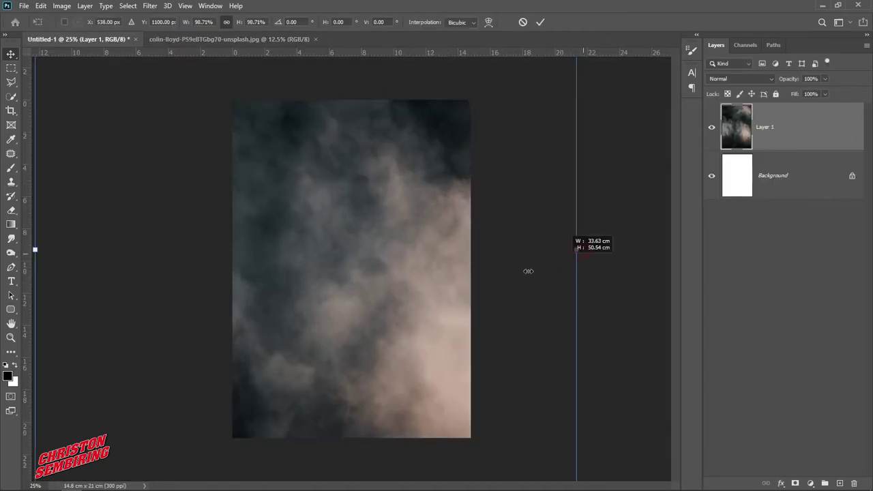
pyautogui.moveTo(582, 251); pyautogui.dragTo(400, 250)
pyautogui.moveTo(318, 241)
pyautogui.mouseDown()
pyautogui.moveTo(369, 315)
pyautogui.moveTo(391, 323)
pyautogui.moveTo(394, 266)
pyautogui.mouseUp()
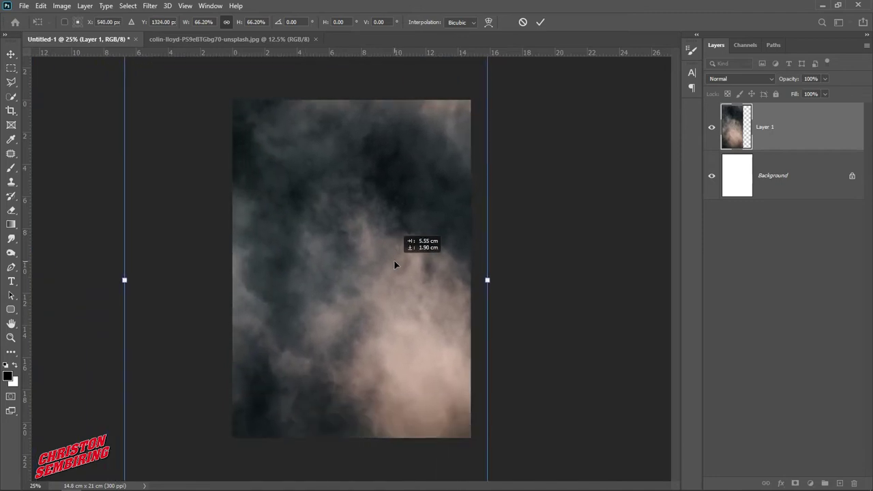
pyautogui.press('Escape')
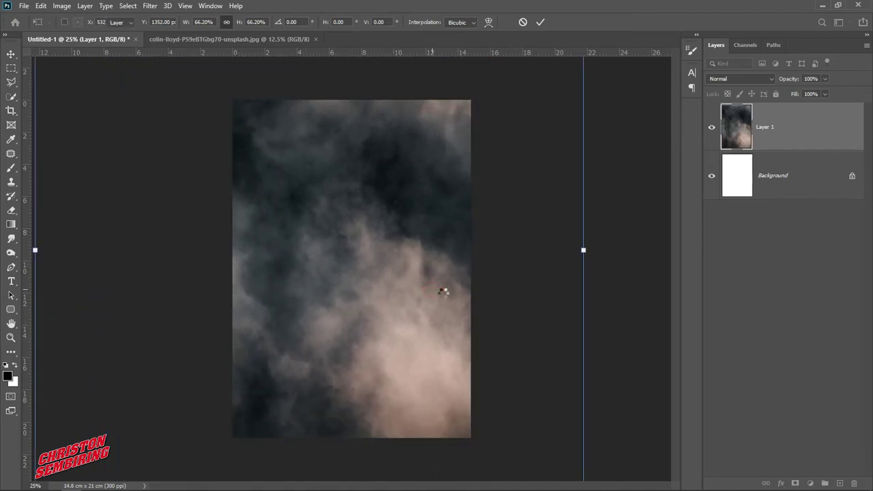
pyautogui.moveTo(428, 313); pyautogui.dragTo(430, 325)
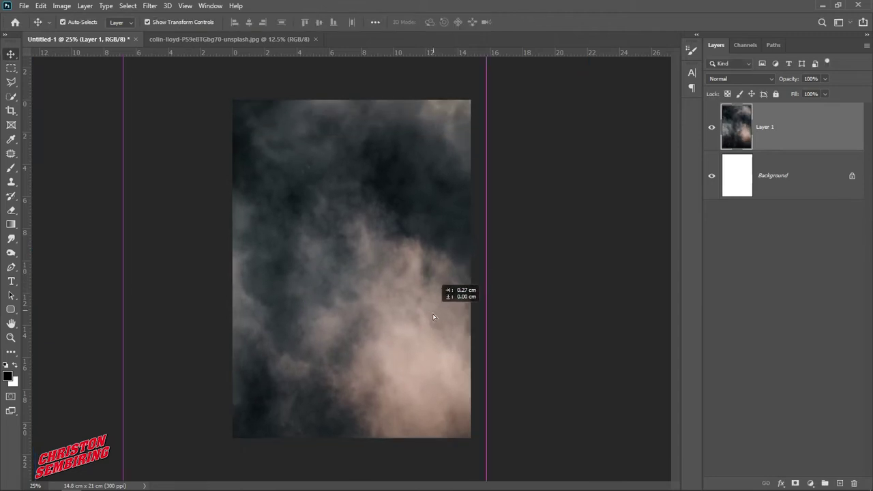
# Duplicate the cloud layer and shift the copy slightly up and left
pyautogui.click(539, 325)
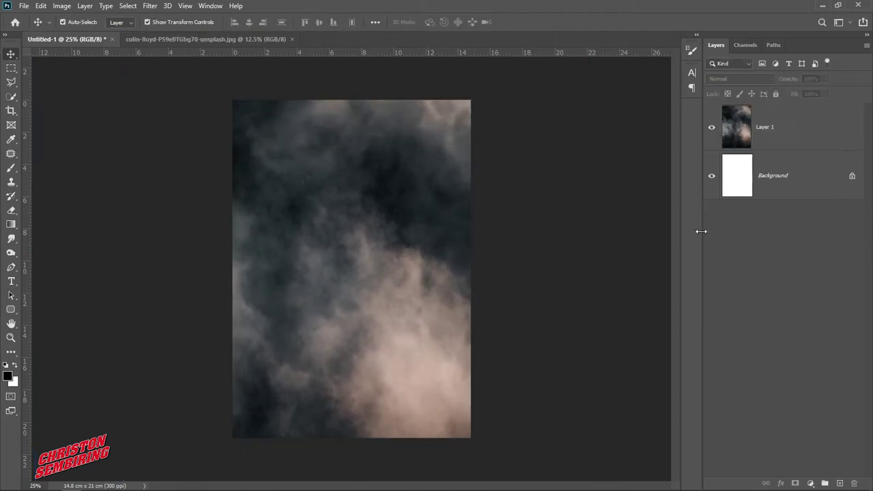
pyautogui.moveTo(807, 126); pyautogui.dragTo(840, 483)
pyautogui.moveTo(409, 252); pyautogui.dragTo(394, 237)
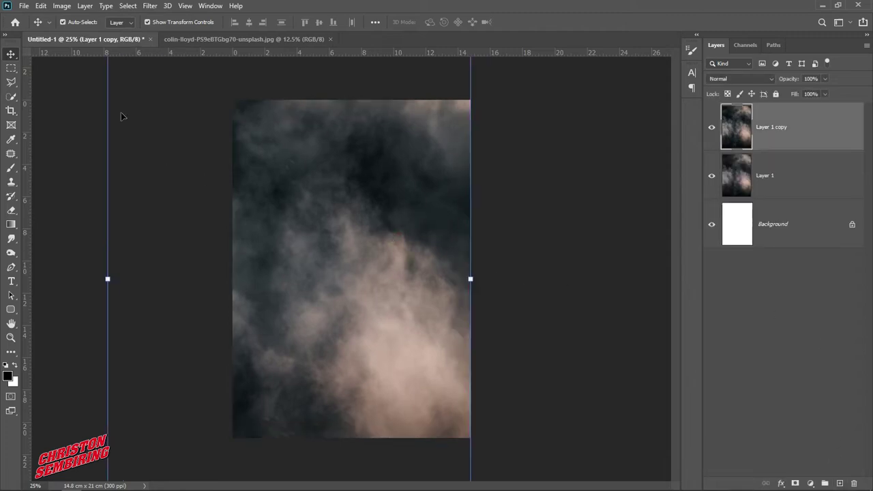
# Flip the duplicate cloud layer horizontally and move it into position
pyautogui.click(41, 7)
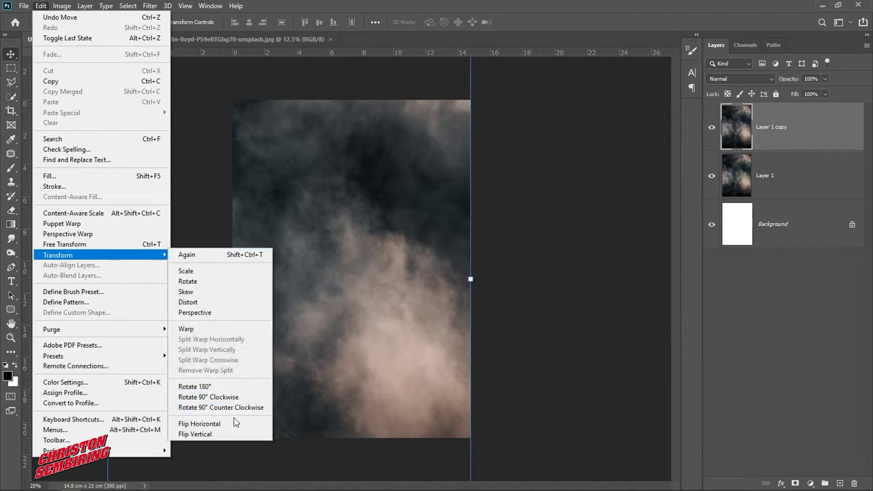
pyautogui.moveTo(58, 255)
pyautogui.click(228, 423)
pyautogui.moveTo(402, 346)
pyautogui.mouseDown()
pyautogui.moveTo(449, 248)
pyautogui.moveTo(434, 196)
pyautogui.moveTo(431, 252)
pyautogui.moveTo(430, 233)
pyautogui.mouseUp()
# Add a layer mask to the copy and paint out its lower and right-edge clouds
pyautogui.click(796, 483)
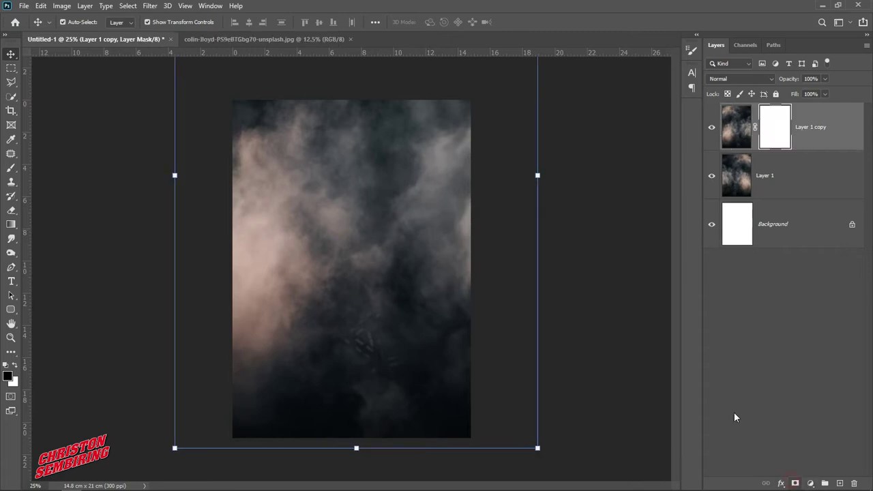
pyautogui.click(11, 167)
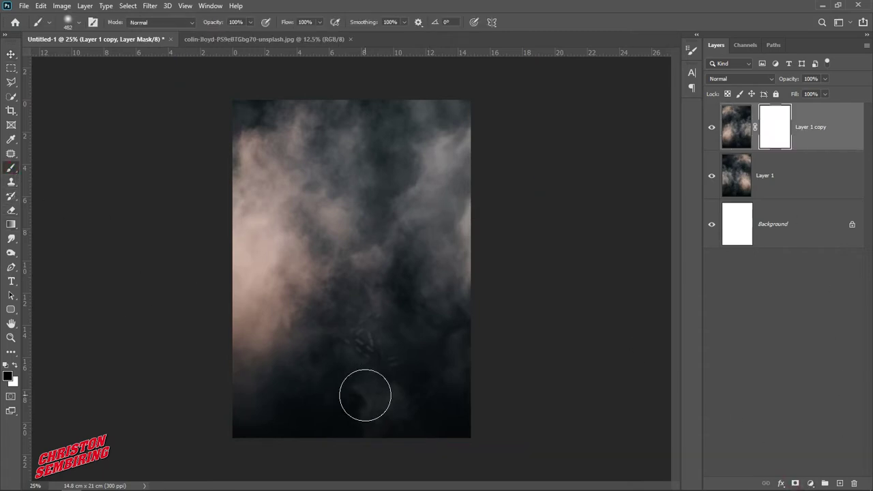
pyautogui.moveTo(296, 413)
pyautogui.mouseDown()
pyautogui.moveTo(389, 341)
pyautogui.moveTo(364, 335)
pyautogui.moveTo(323, 365)
pyautogui.moveTo(464, 366)
pyautogui.moveTo(373, 418)
pyautogui.moveTo(484, 417)
pyautogui.moveTo(286, 428)
pyautogui.mouseUp()
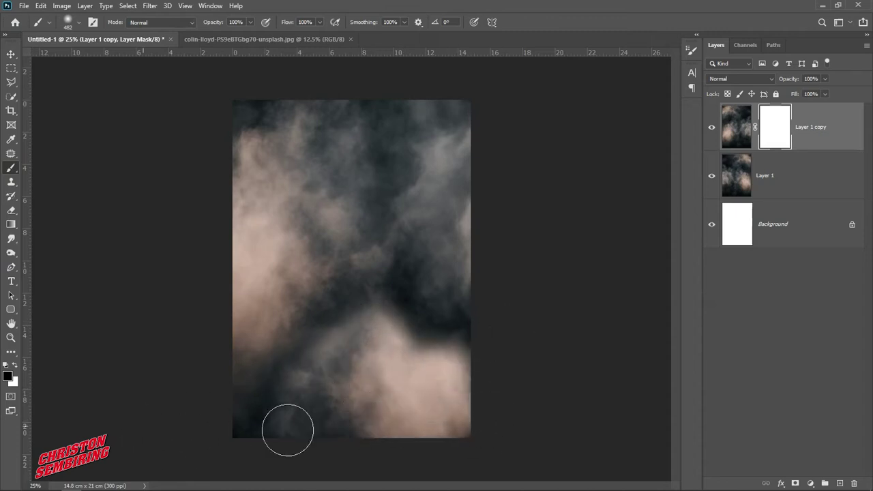
pyautogui.moveTo(484, 292)
pyautogui.mouseDown()
pyautogui.moveTo(465, 211)
pyautogui.moveTo(407, 264)
pyautogui.moveTo(411, 286)
pyautogui.moveTo(459, 273)
pyautogui.moveTo(433, 117)
pyautogui.moveTo(458, 111)
pyautogui.mouseUp()
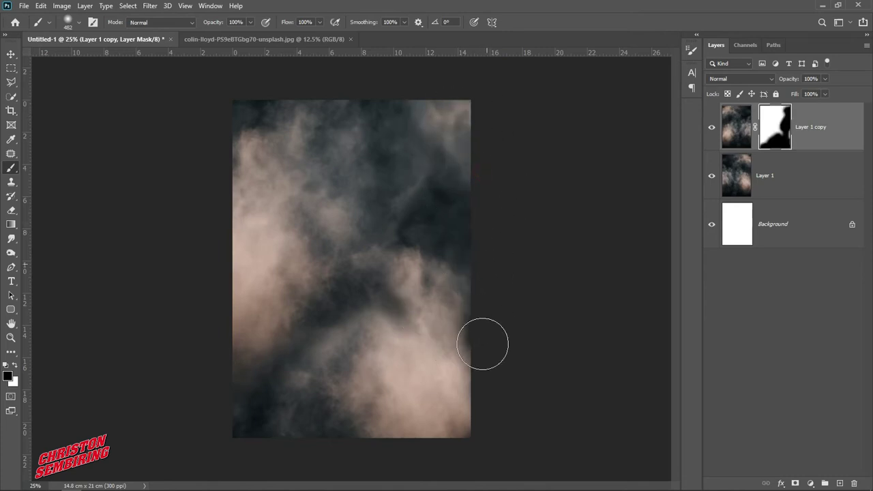
pyautogui.moveTo(454, 370); pyautogui.dragTo(461, 296)
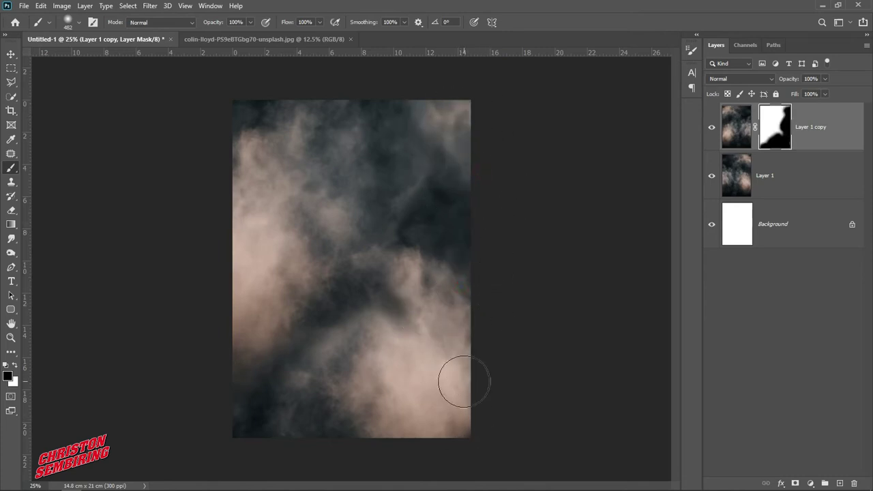
pyautogui.moveTo(411, 263); pyautogui.dragTo(400, 293)
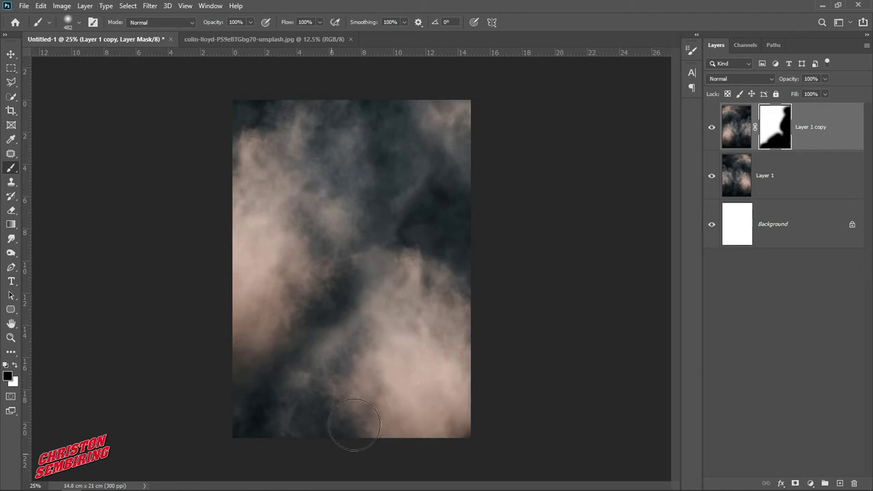
# Move the mirrored clouds upward and mask more of the copy's centre
pyautogui.click(11, 54)
pyautogui.moveTo(319, 229); pyautogui.dragTo(321, 161)
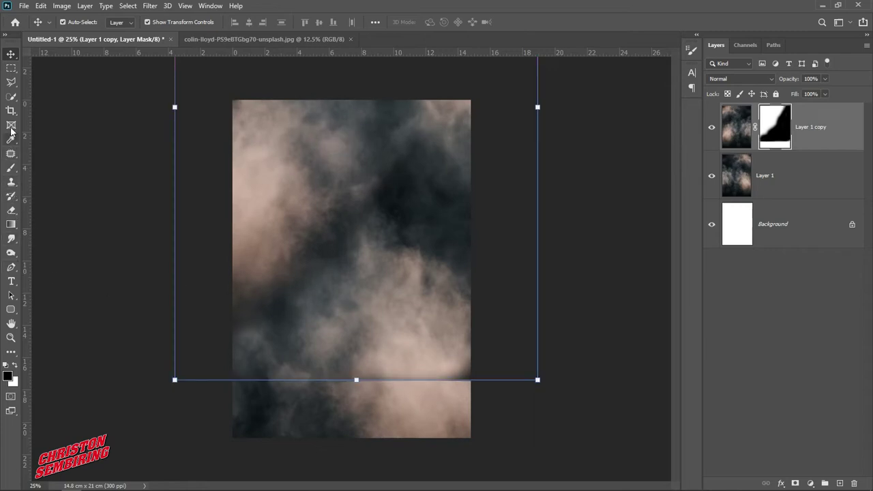
pyautogui.click(11, 169)
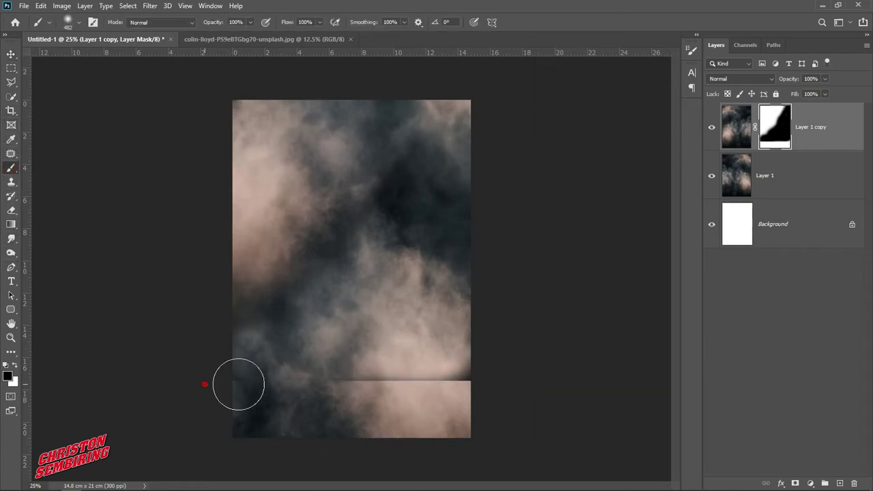
pyautogui.moveTo(402, 203)
pyautogui.mouseDown()
pyautogui.moveTo(335, 236)
pyautogui.moveTo(331, 263)
pyautogui.moveTo(291, 234)
pyautogui.moveTo(304, 318)
pyautogui.mouseUp()
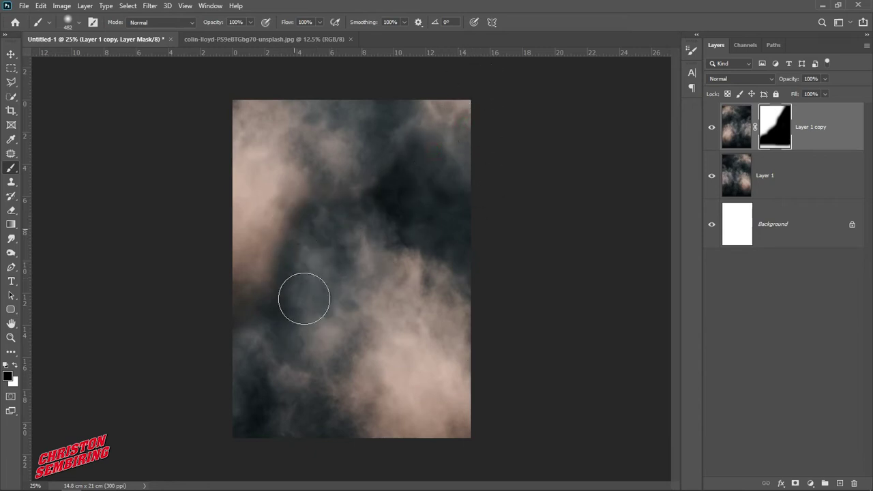
pyautogui.moveTo(337, 227)
pyautogui.mouseDown()
pyautogui.moveTo(296, 271)
pyautogui.moveTo(321, 318)
pyautogui.moveTo(279, 325)
pyautogui.moveTo(331, 200)
pyautogui.moveTo(369, 182)
pyautogui.mouseUp()
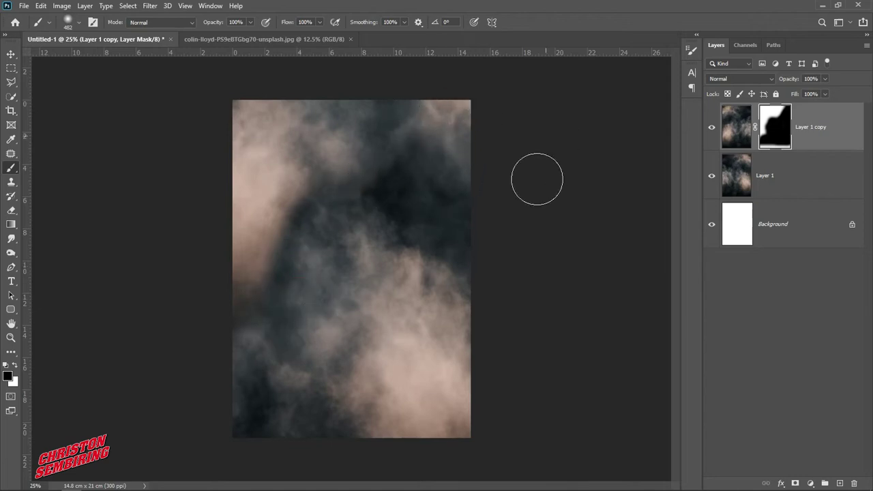
pyautogui.click(14, 54)
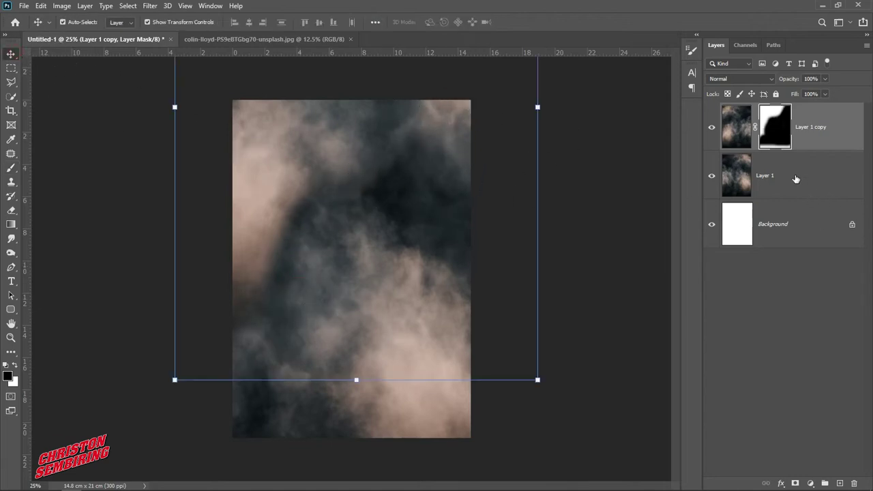
# Merge the two cloud layers into one
pyautogui.click(795, 177)
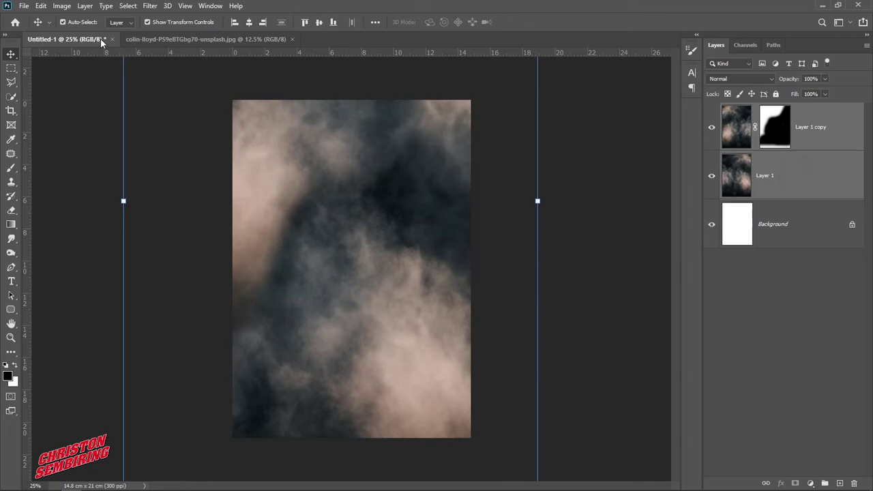
pyautogui.click(85, 6)
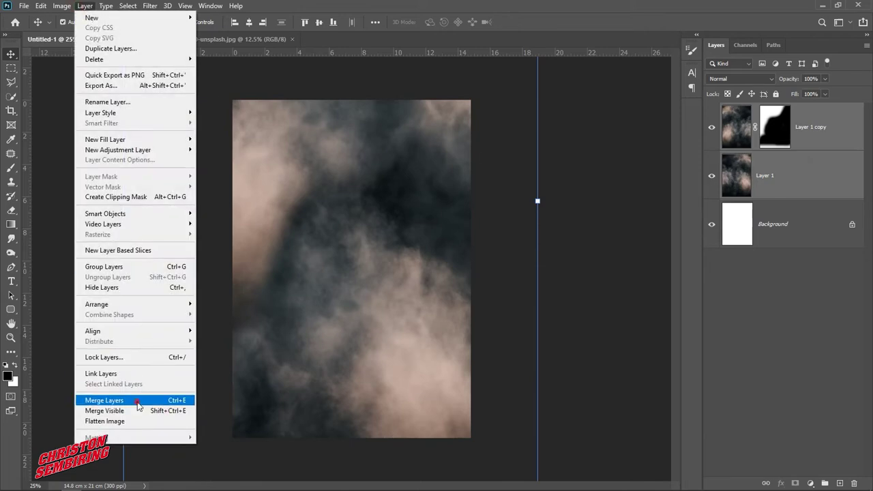
pyautogui.click(130, 400)
pyautogui.click(154, 174)
# Apply a 4.0-pixel Gaussian Blur to the merged cloud layer
pyautogui.click(61, 6)
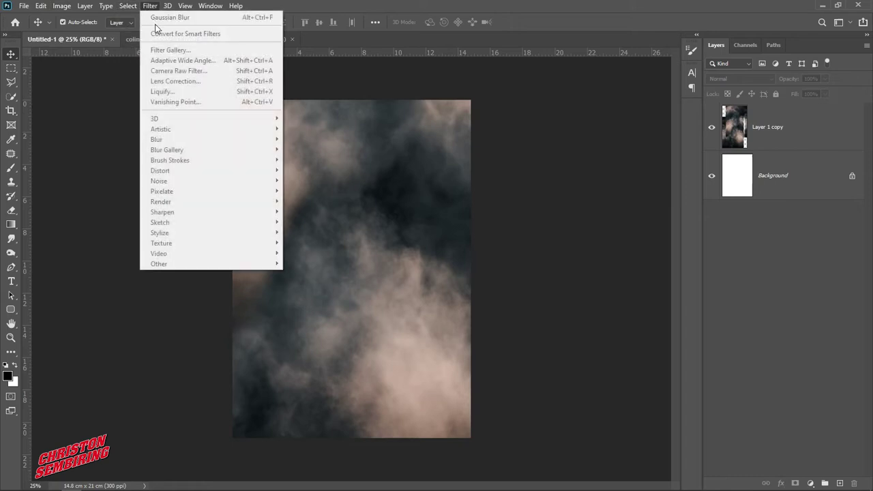
pyautogui.click(768, 134)
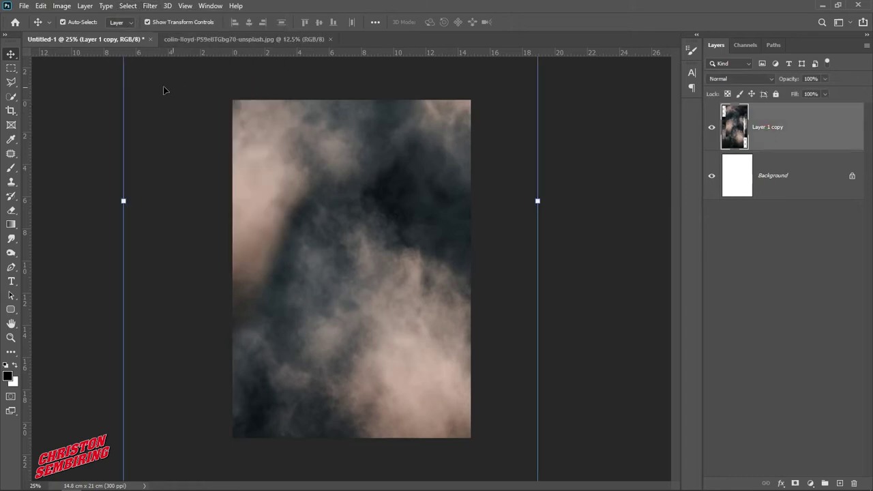
pyautogui.click(150, 6)
pyautogui.moveTo(156, 139)
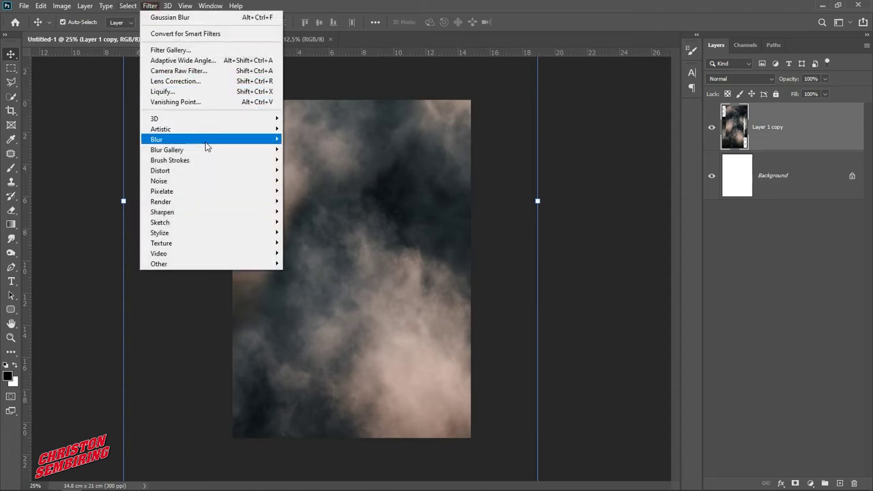
pyautogui.click(311, 181)
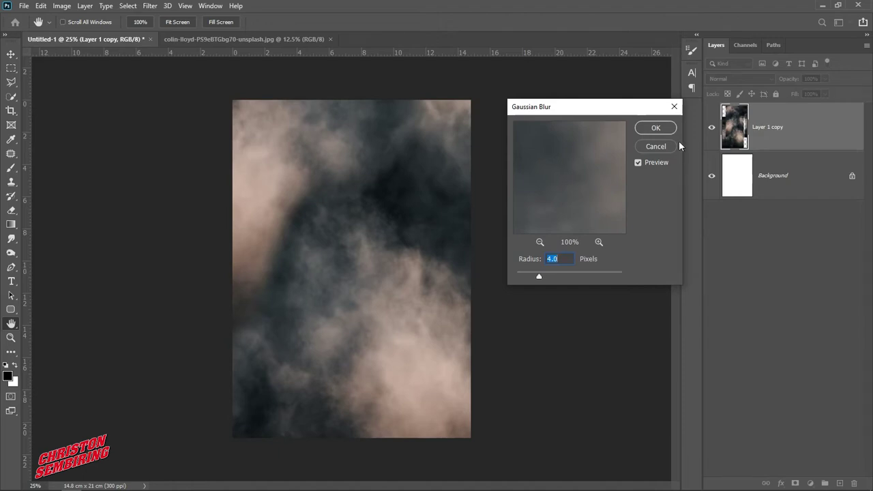
pyautogui.click(657, 129)
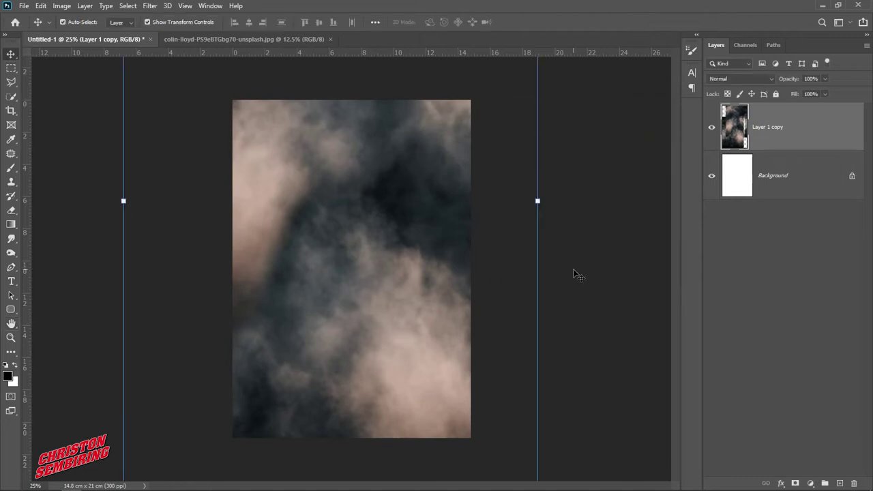
# Duplicate the blurred Layer 1 copy smoke layer
pyautogui.click(573, 275)
pyautogui.click(411, 297)
pyautogui.moveTo(818, 156); pyautogui.dragTo(842, 483)
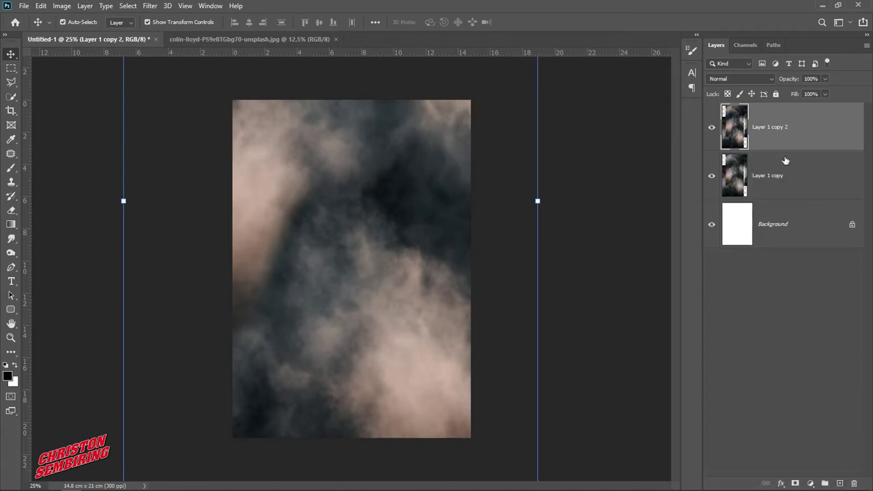
# Set the duplicate smoke layer's blend mode to Soft Light
pyautogui.click(746, 80)
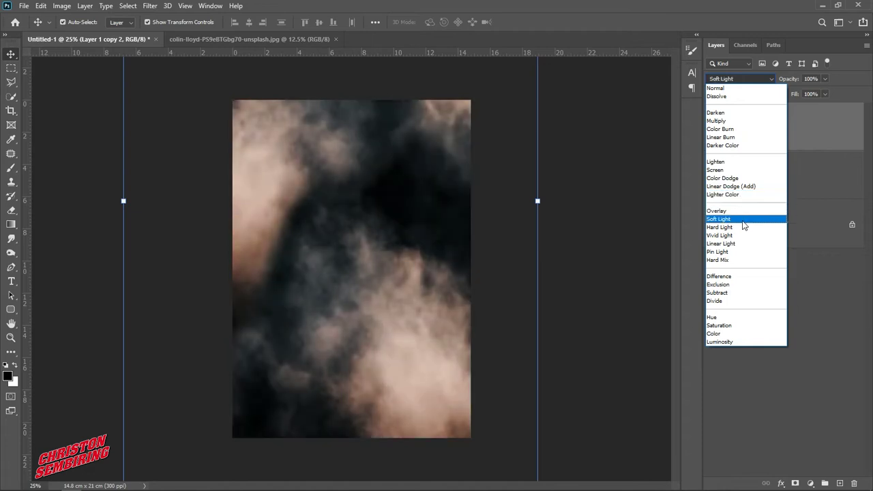
pyautogui.click(743, 221)
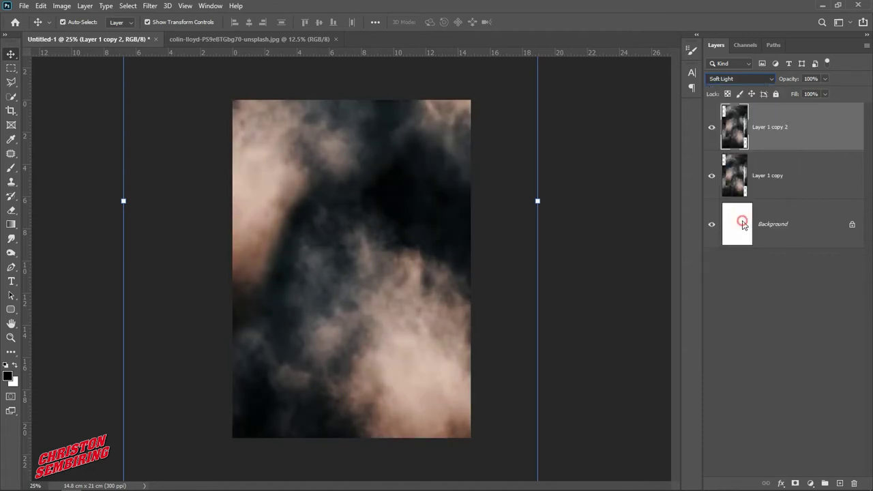
pyautogui.click(592, 278)
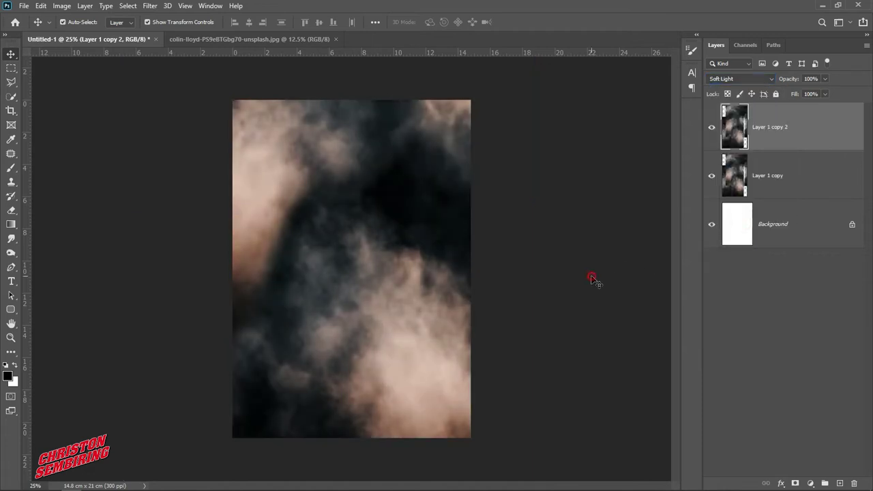
# Merge Layer 1 copy and the Soft Light duplicate into Layer 1 copy 2
pyautogui.click(789, 176)
pyautogui.keyDown('shift'); pyautogui.click(798, 121); pyautogui.keyUp('shift')
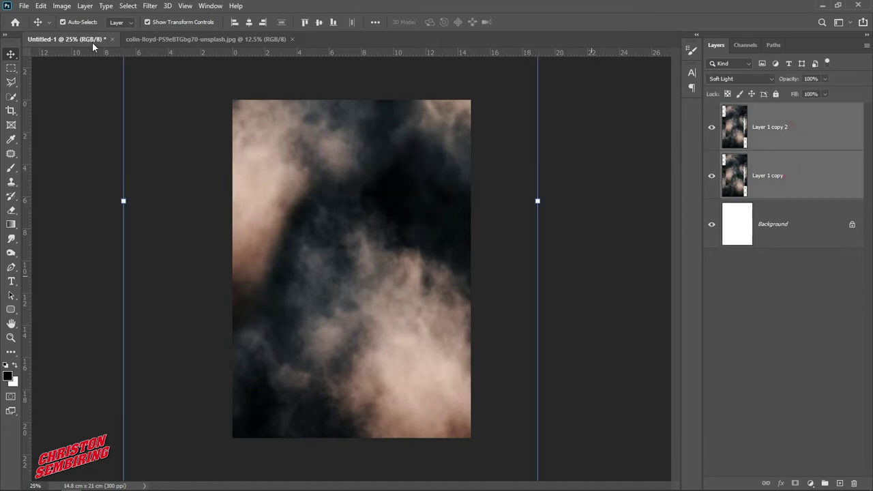
pyautogui.click(85, 6)
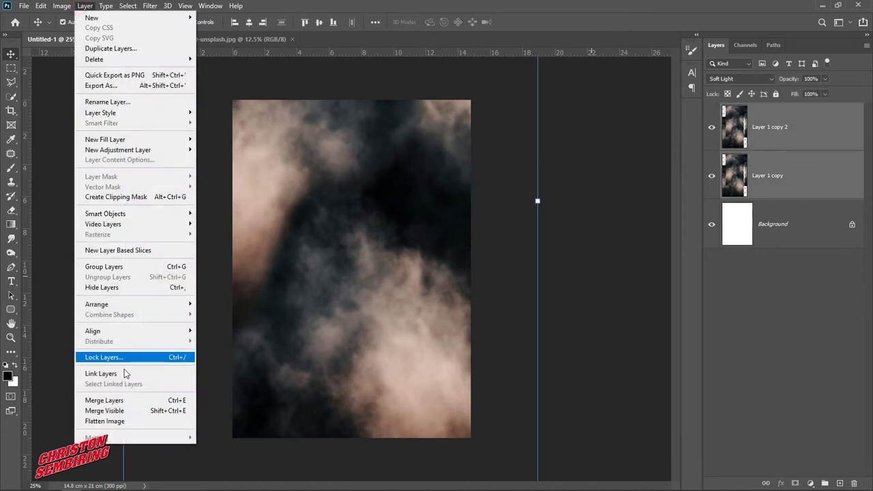
pyautogui.click(128, 401)
pyautogui.click(826, 170)
pyautogui.click(803, 131)
pyautogui.click(811, 483)
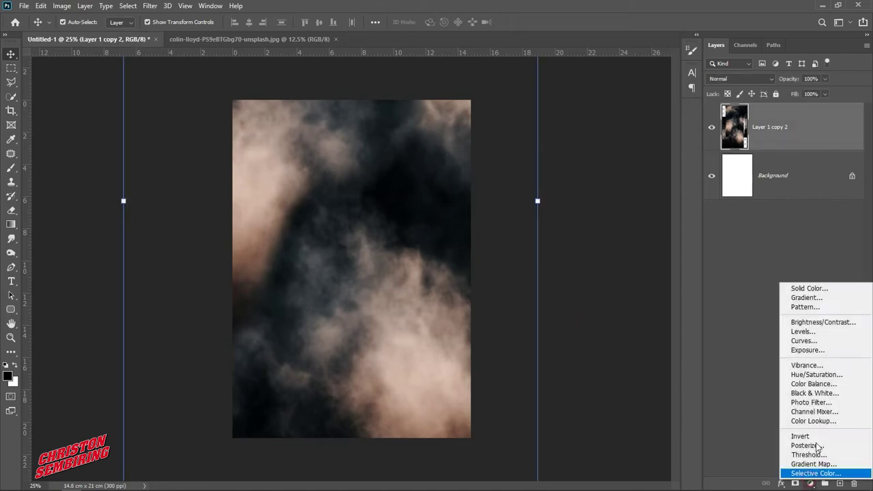
# Add a clipped Color Balance layer with midtones Red +25 and Yellow −41
pyautogui.click(812, 384)
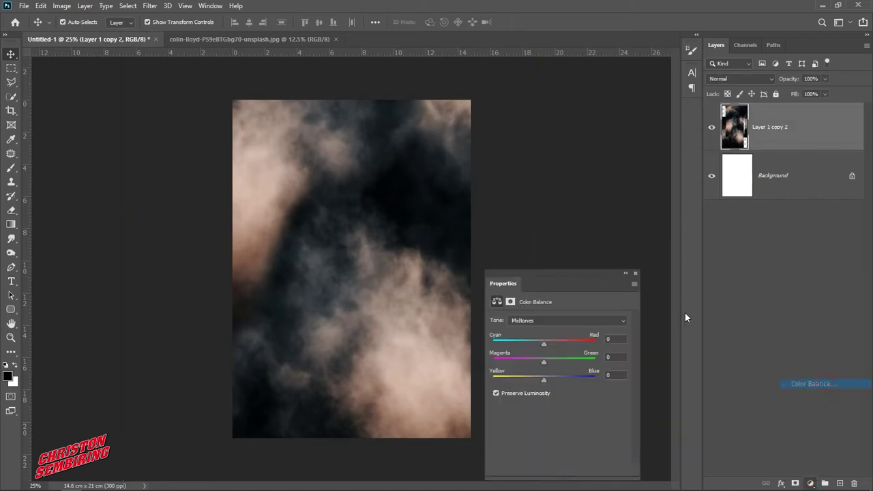
pyautogui.moveTo(574, 282)
pyautogui.mouseDown()
pyautogui.moveTo(682, 105)
pyautogui.moveTo(684, 113)
pyautogui.mouseUp()
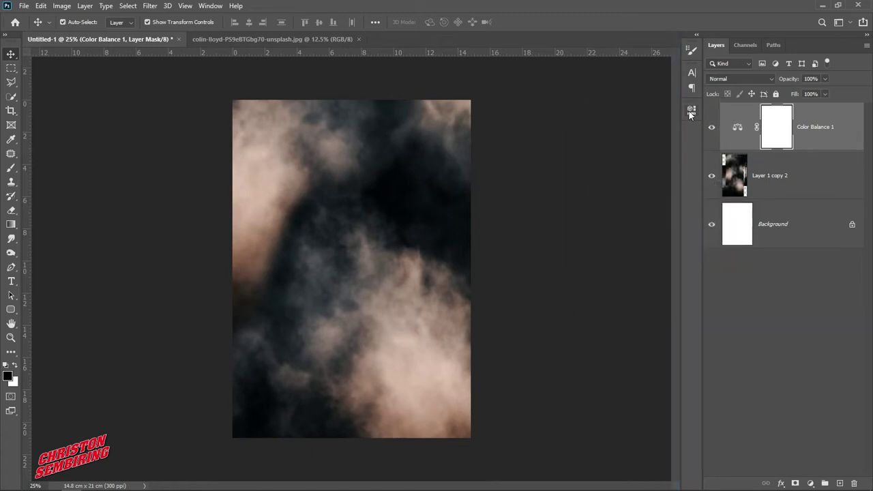
pyautogui.click(691, 111)
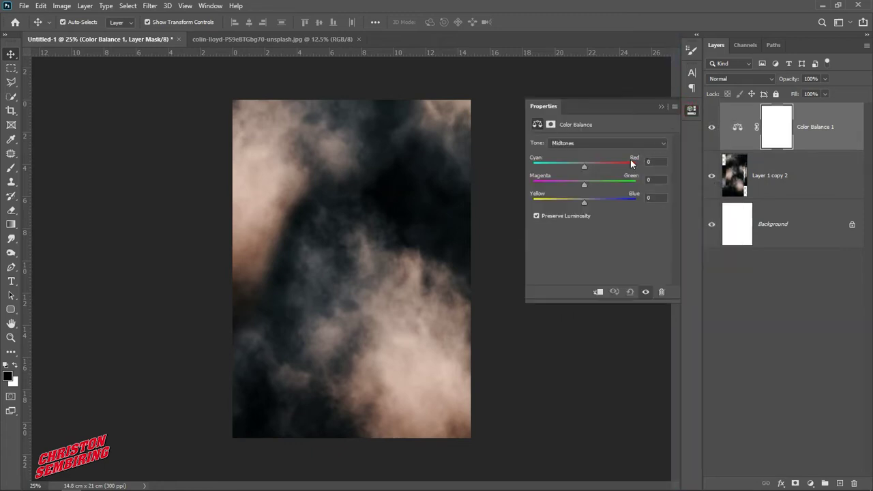
pyautogui.click(598, 292)
pyautogui.moveTo(585, 166); pyautogui.dragTo(591, 167)
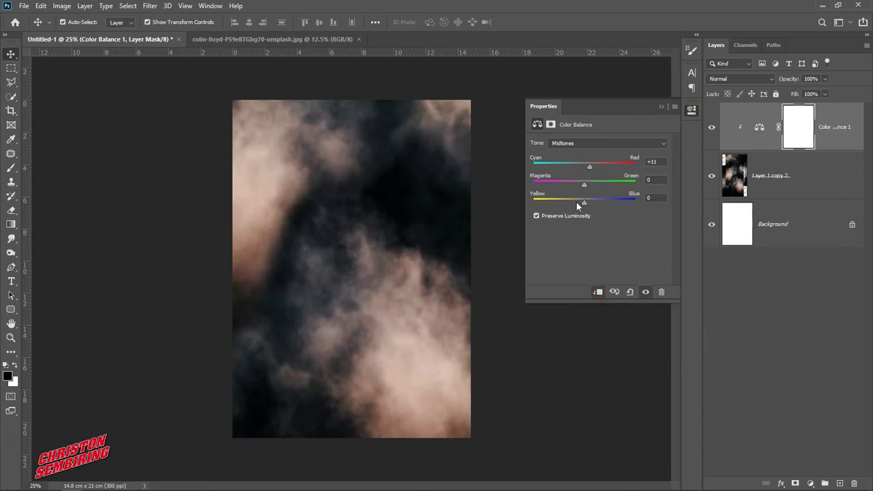
pyautogui.moveTo(582, 202); pyautogui.dragTo(564, 205)
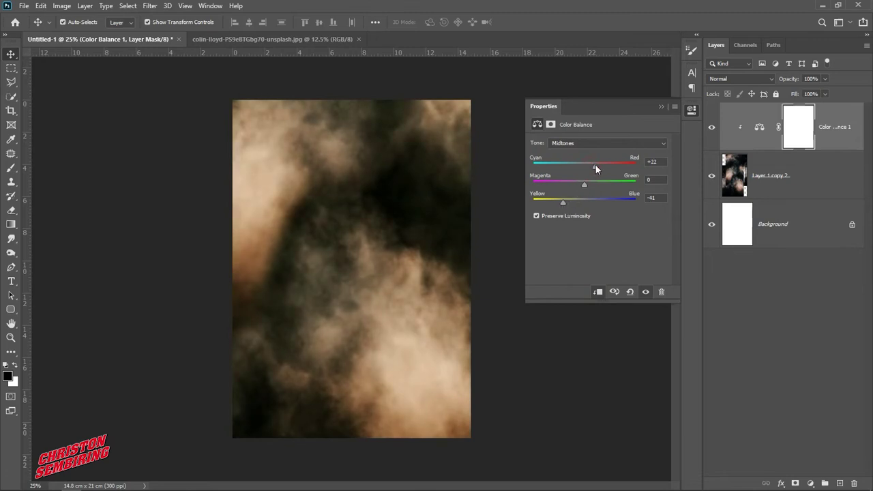
pyautogui.moveTo(596, 164); pyautogui.dragTo(597, 165)
pyautogui.click(662, 107)
# Close the original colin-lloyd cloud photo document
pyautogui.click(591, 172)
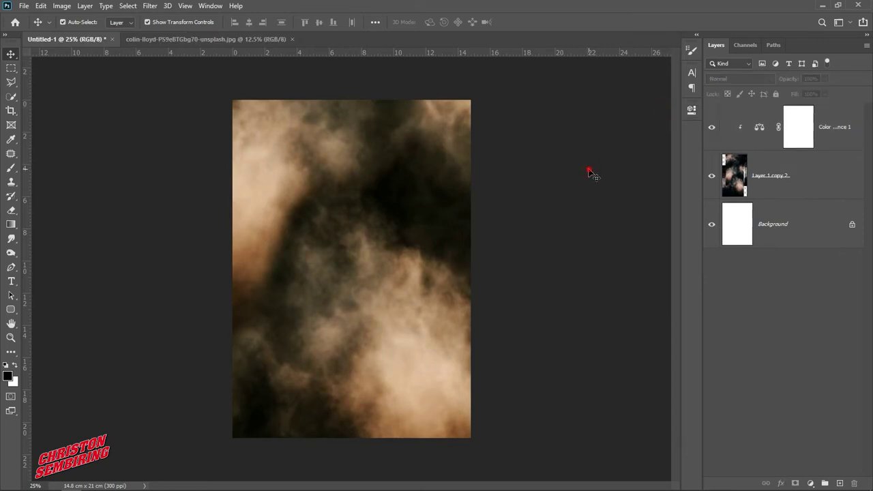
pyautogui.click(182, 40)
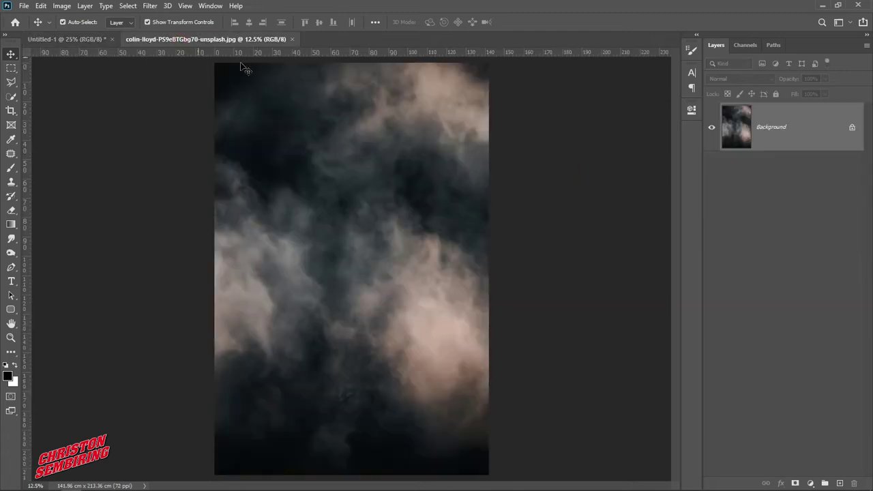
pyautogui.click(292, 39)
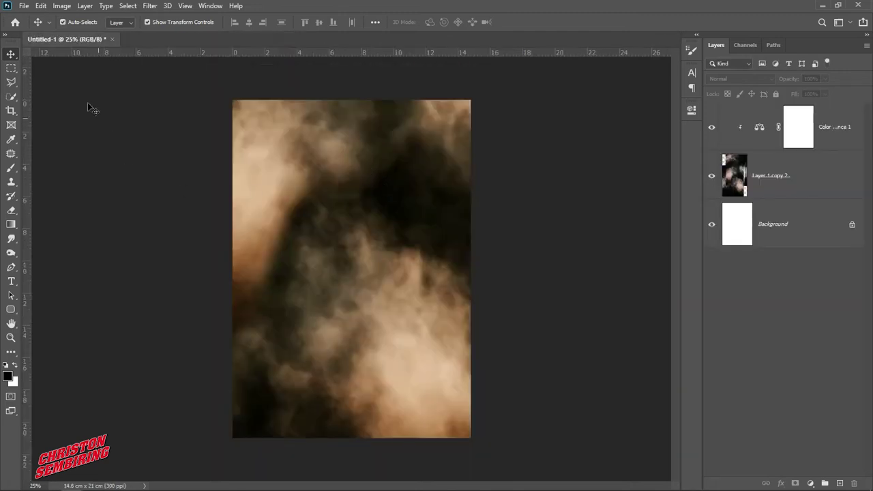
# Open jakob-owens-ZesUefCgYLc-unsplash.psd, the soldier cutout file
pyautogui.click(26, 7)
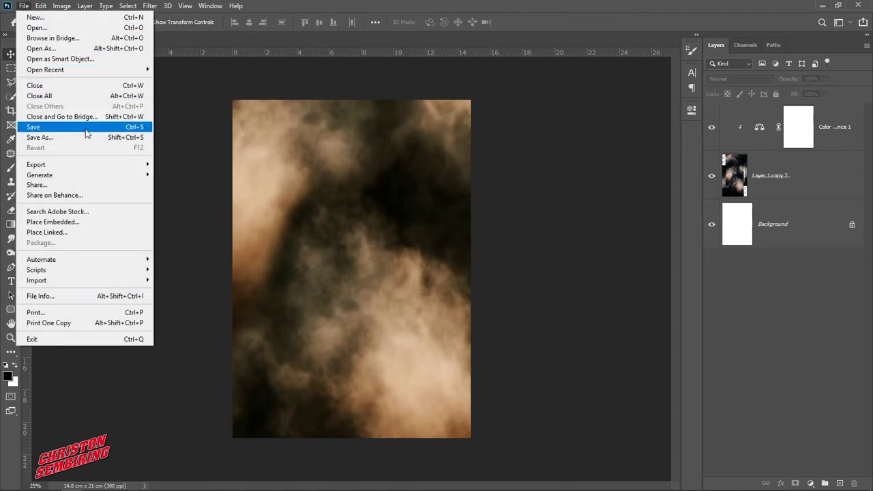
pyautogui.click(86, 31)
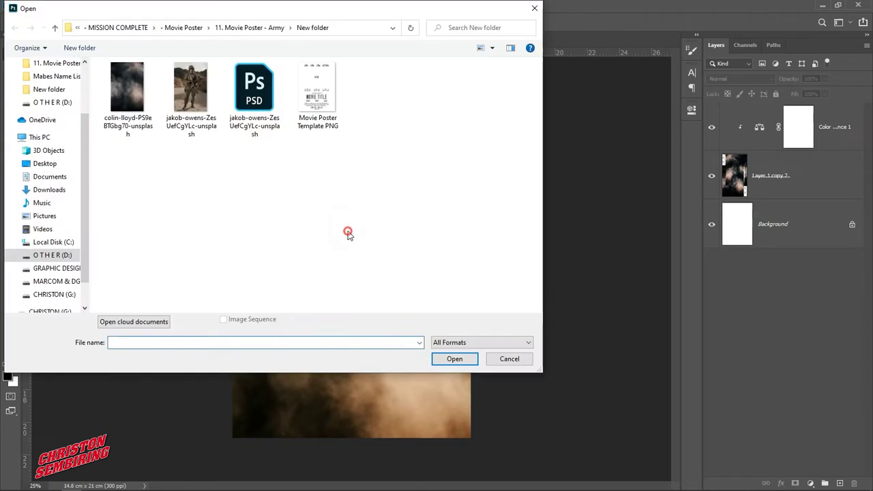
pyautogui.click(464, 360)
# Toggle the soldier's layer mask off and on, leaving it enabled for transparency
pyautogui.keyDown('shift'); pyautogui.click(775, 127); pyautogui.keyUp('shift')
pyautogui.keyDown('shift'); pyautogui.click(775, 126); pyautogui.keyUp('shift')
pyautogui.keyDown('shift'); pyautogui.click(775, 126); pyautogui.keyUp('shift')
pyautogui.keyDown('shift'); pyautogui.click(776, 127); pyautogui.keyUp('shift')
pyautogui.keyDown('shift'); pyautogui.click(775, 127); pyautogui.keyUp('shift')
pyautogui.keyDown('shift'); pyautogui.click(774, 129); pyautogui.keyUp('shift')
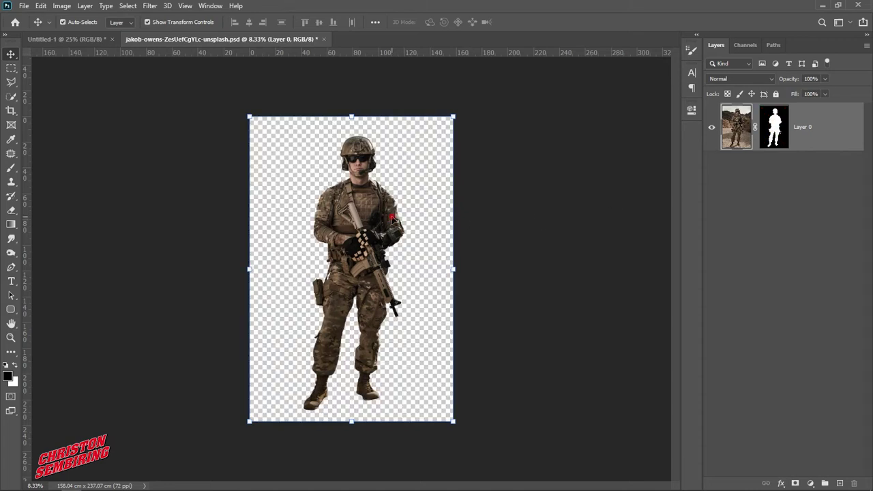
# Bring the soldier into the poster as Layer 1, scaled to 64.73% and centred
pyautogui.moveTo(366, 211)
pyautogui.mouseDown()
pyautogui.moveTo(87, 37)
pyautogui.moveTo(367, 207)
pyautogui.moveTo(377, 246)
pyautogui.mouseUp()
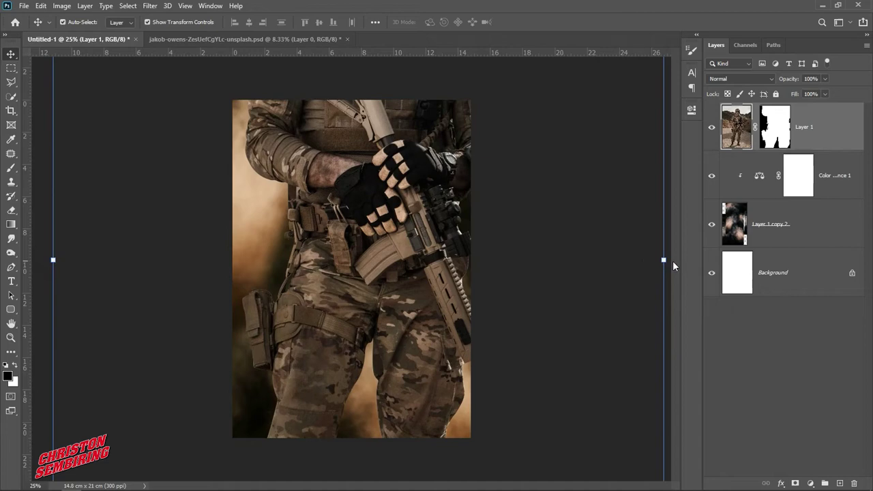
pyautogui.moveTo(672, 260); pyautogui.dragTo(392, 259)
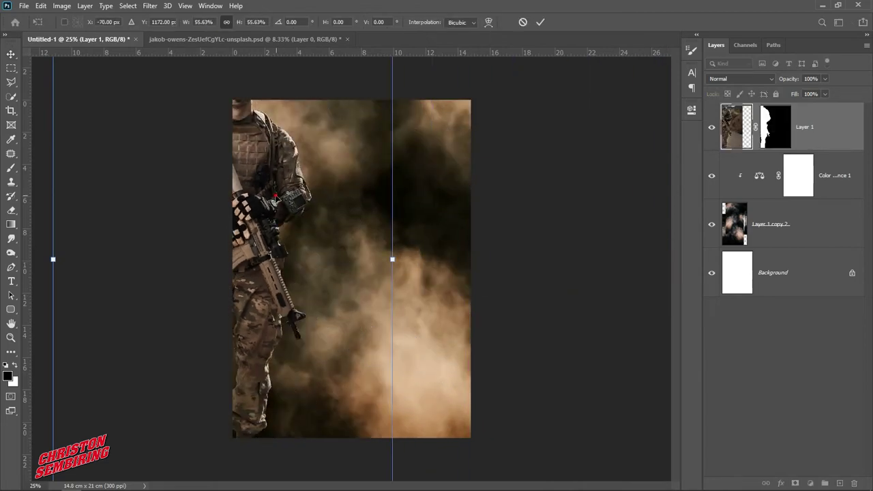
pyautogui.moveTo(336, 198); pyautogui.dragTo(457, 311)
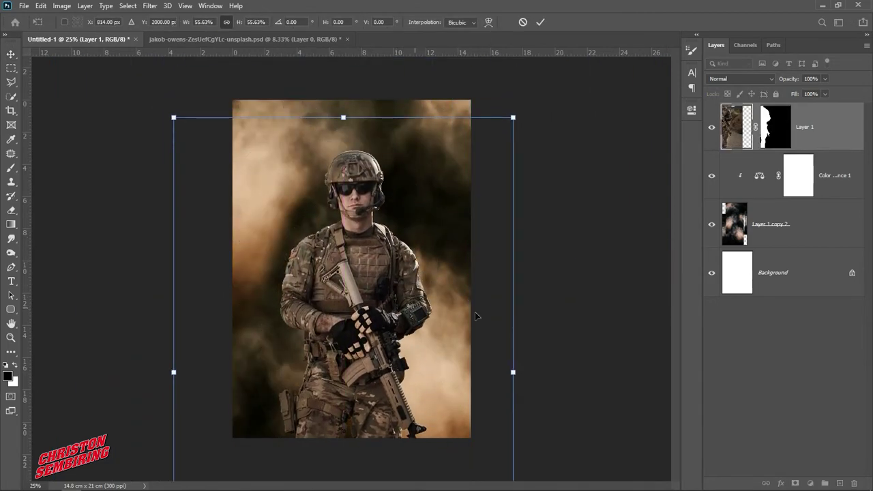
pyautogui.moveTo(512, 372); pyautogui.dragTo(569, 372)
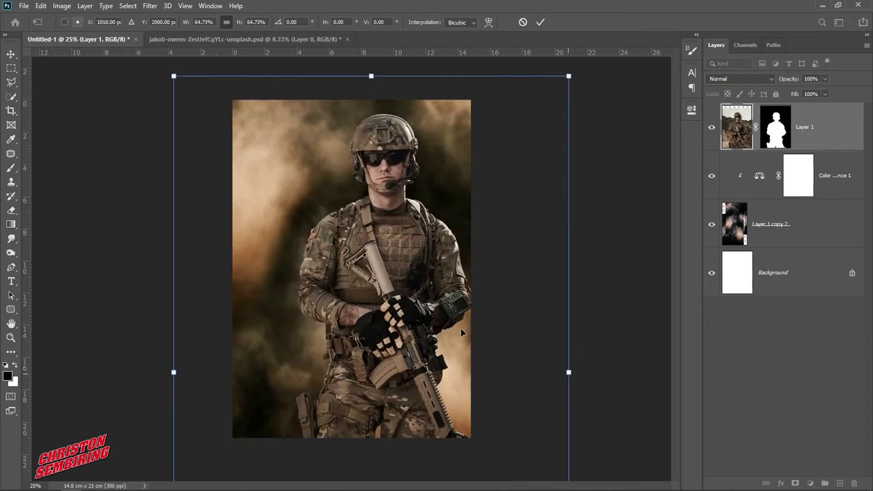
pyautogui.moveTo(370, 270); pyautogui.dragTo(338, 279)
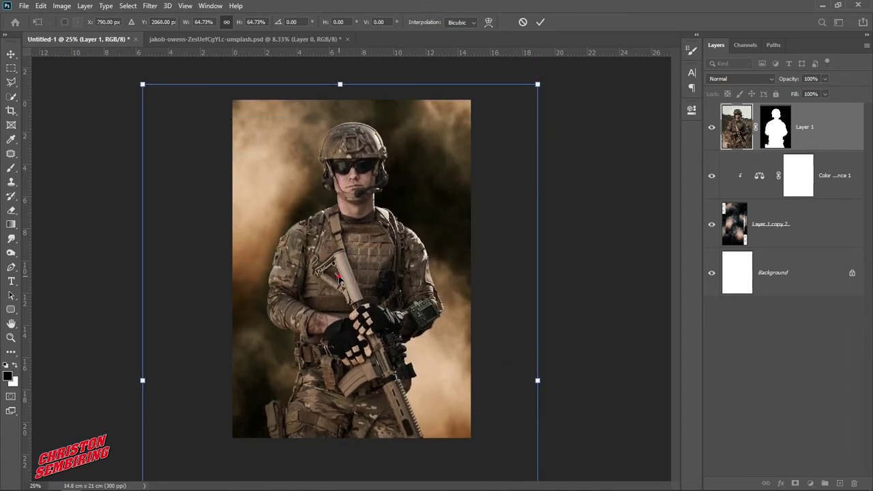
pyautogui.press('Return')
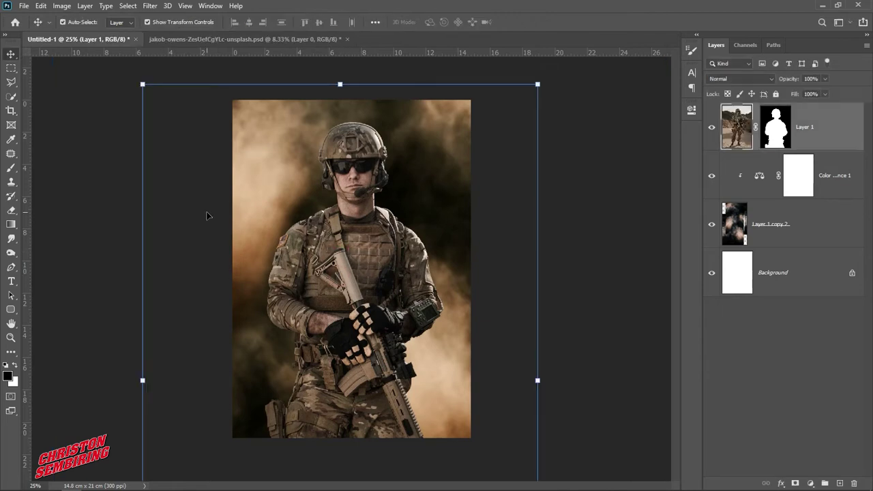
pyautogui.click(69, 9)
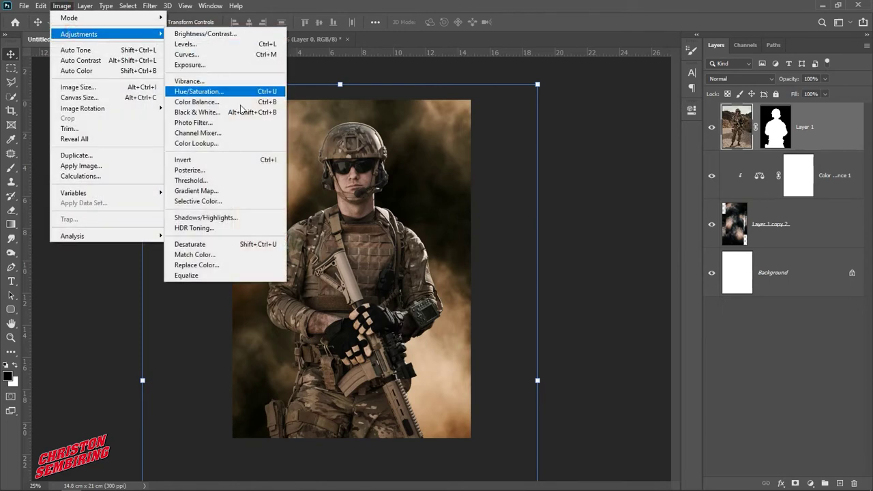
pyautogui.click(237, 255)
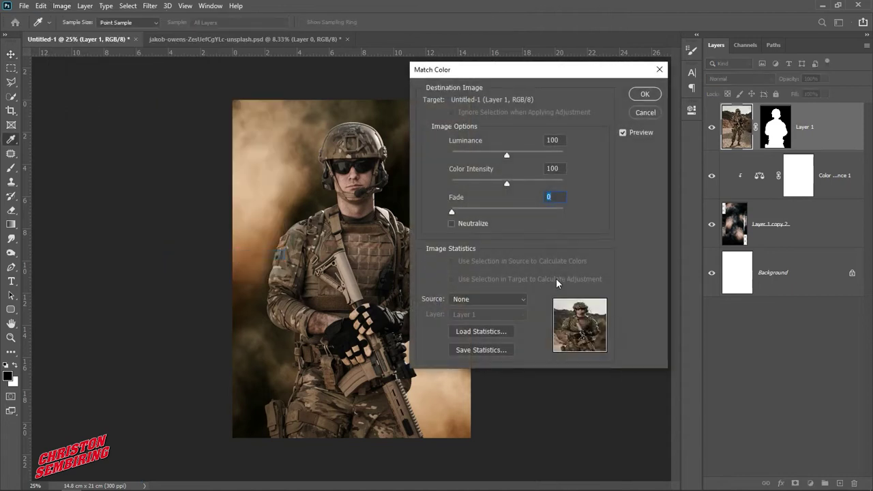
pyautogui.click(499, 301)
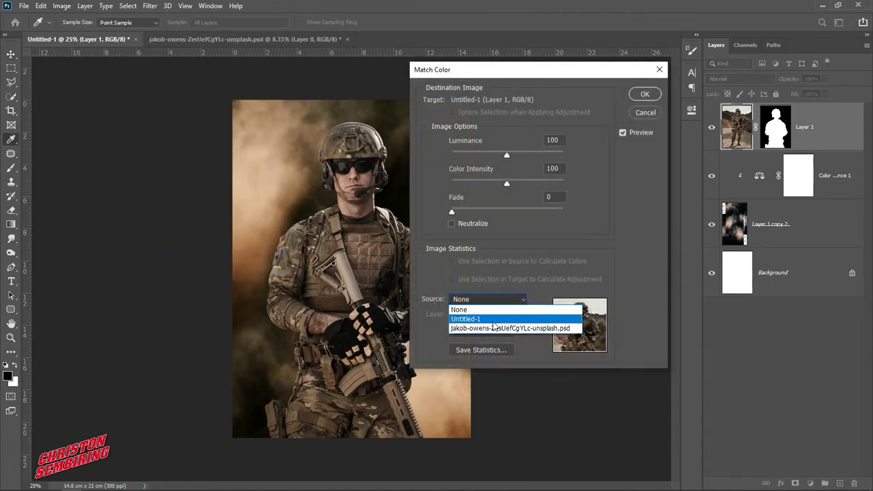
pyautogui.click(496, 318)
pyautogui.click(498, 312)
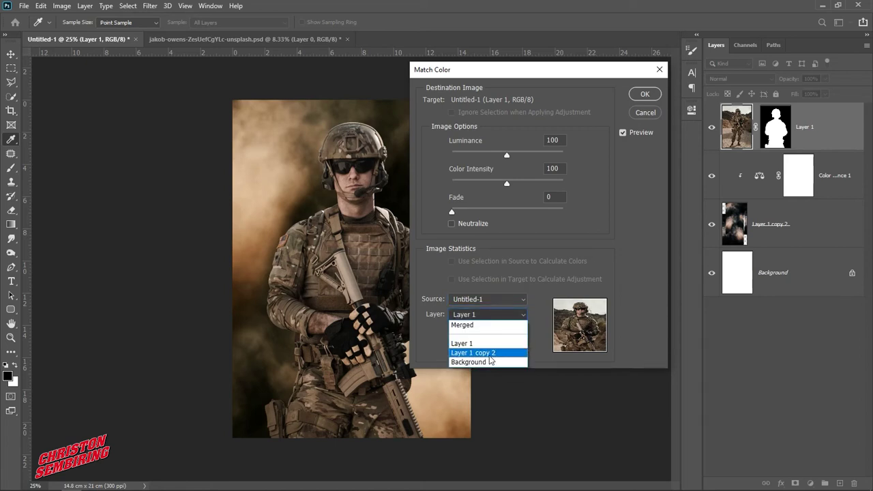
pyautogui.click(490, 353)
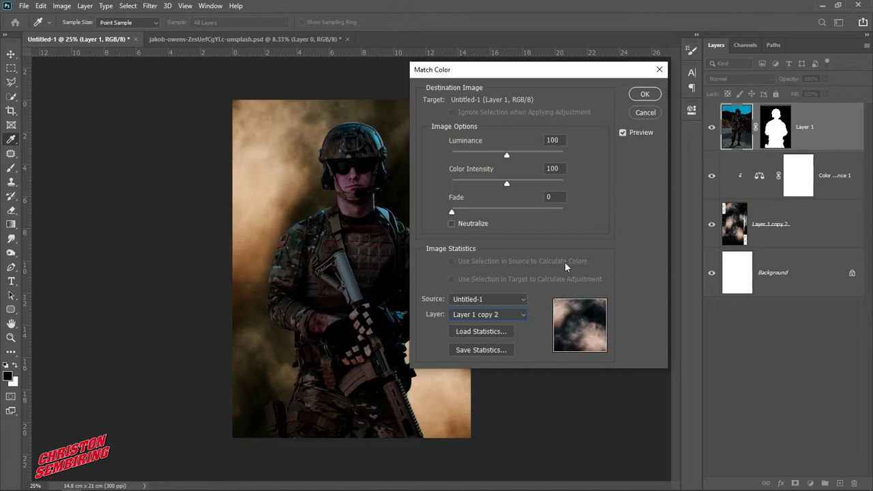
pyautogui.click(481, 299)
pyautogui.click(486, 307)
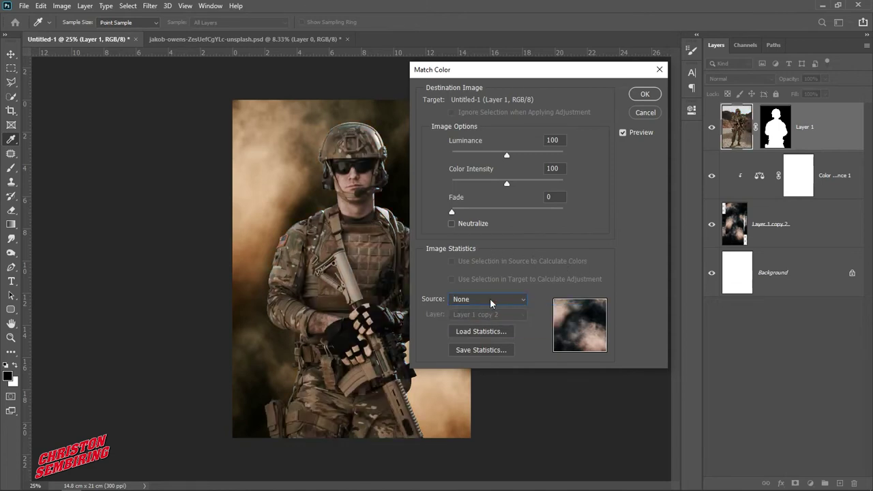
pyautogui.click(644, 96)
pyautogui.press('v')
pyautogui.click(587, 260)
pyautogui.click(819, 129)
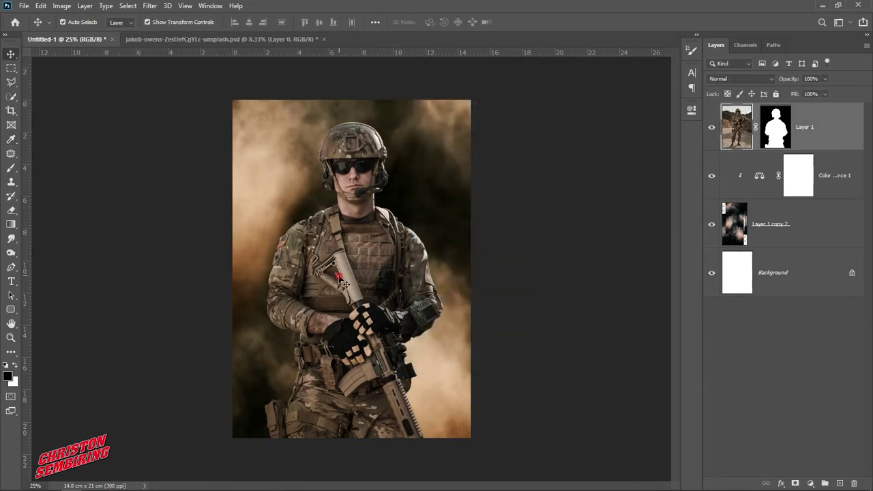
# Add a Hue/Saturation layer clipped to the soldier with Saturation −30
pyautogui.click(810, 482)
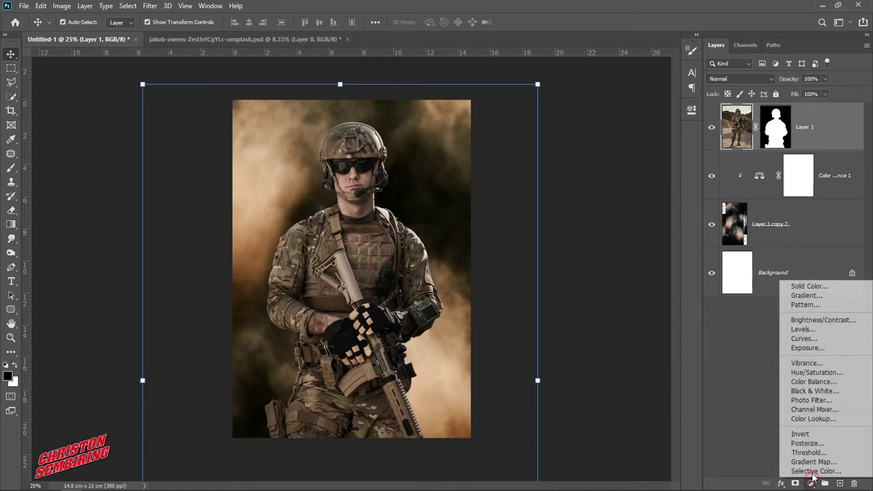
pyautogui.click(740, 416)
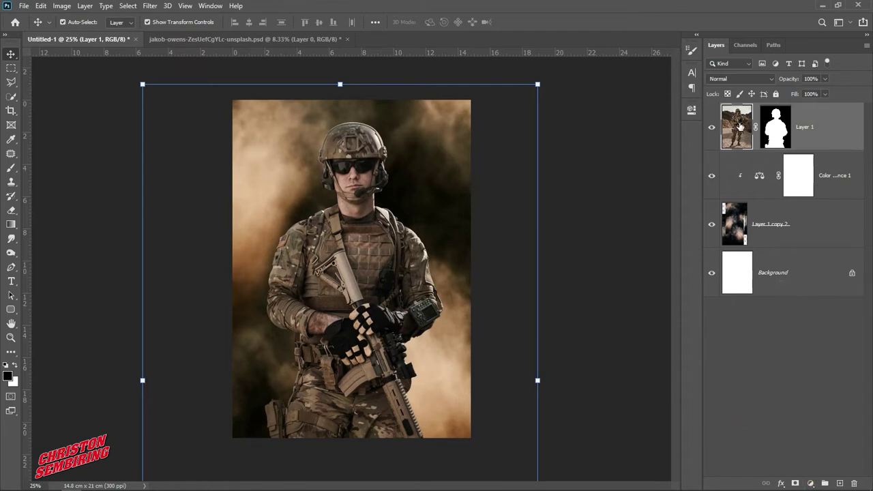
pyautogui.click(811, 484)
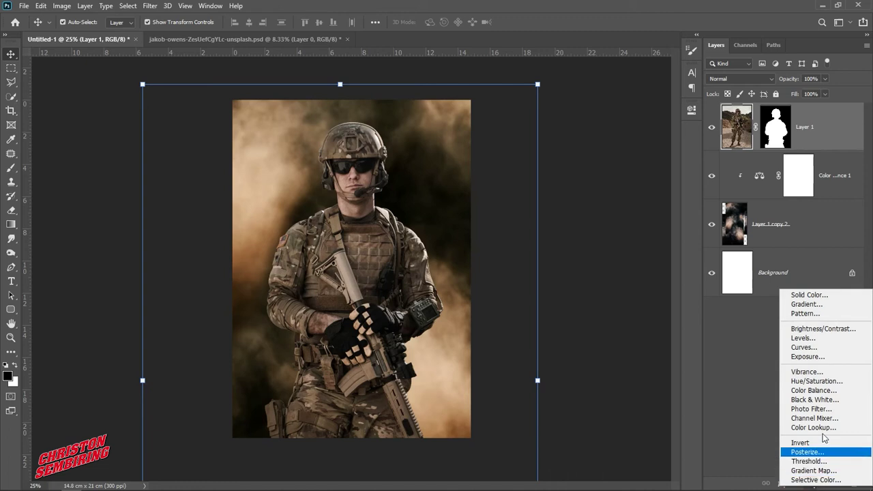
pyautogui.click(832, 386)
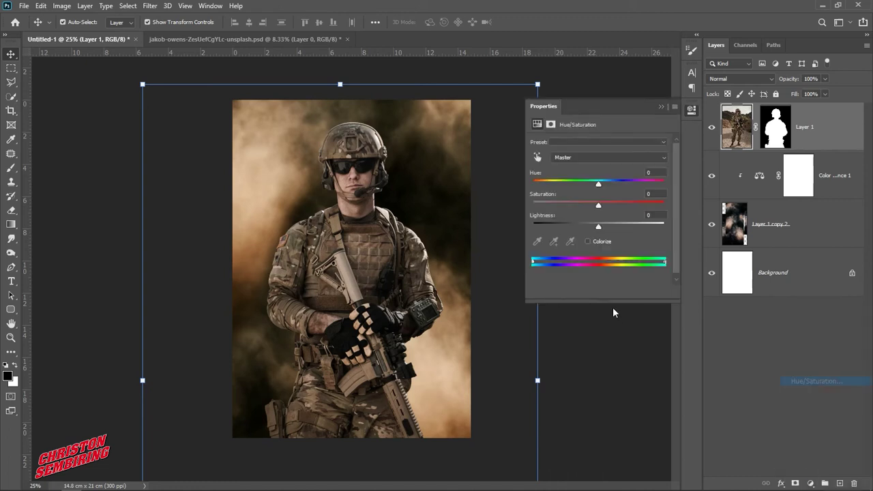
pyautogui.click(598, 292)
pyautogui.moveTo(595, 203)
pyautogui.mouseDown()
pyautogui.moveTo(570, 210)
pyautogui.moveTo(580, 210)
pyautogui.mouseUp()
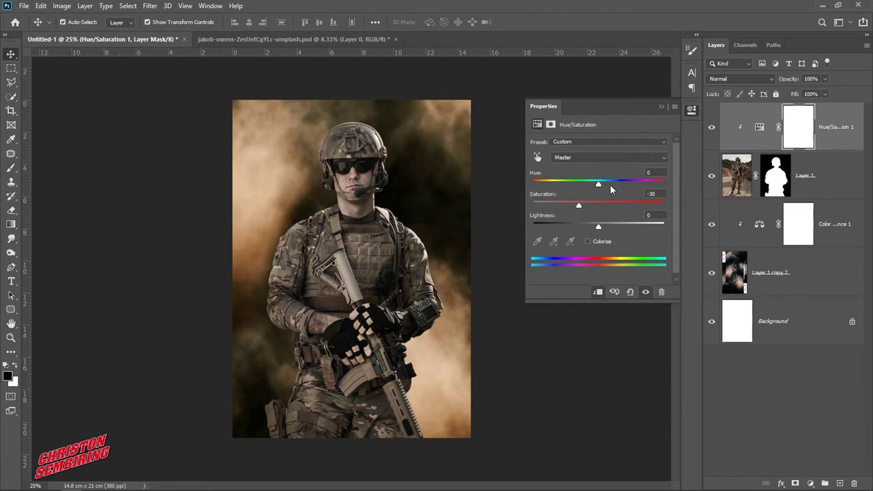
pyautogui.click(660, 107)
# Add a clipped Color Balance 2 layer with midtones Red +14 and Yellow −3
pyautogui.click(810, 483)
pyautogui.click(824, 385)
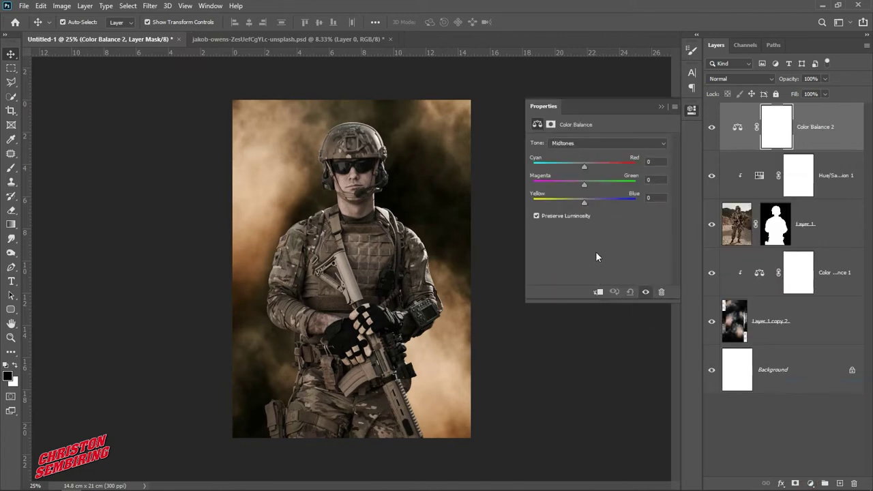
pyautogui.click(598, 292)
pyautogui.moveTo(584, 208); pyautogui.dragTo(578, 208)
pyautogui.moveTo(584, 165); pyautogui.dragTo(593, 166)
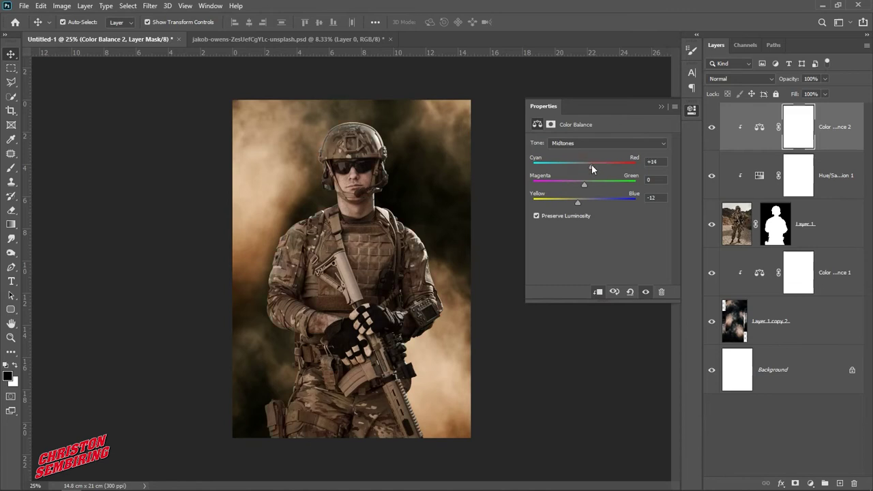
pyautogui.moveTo(579, 205); pyautogui.dragTo(580, 206)
pyautogui.click(663, 107)
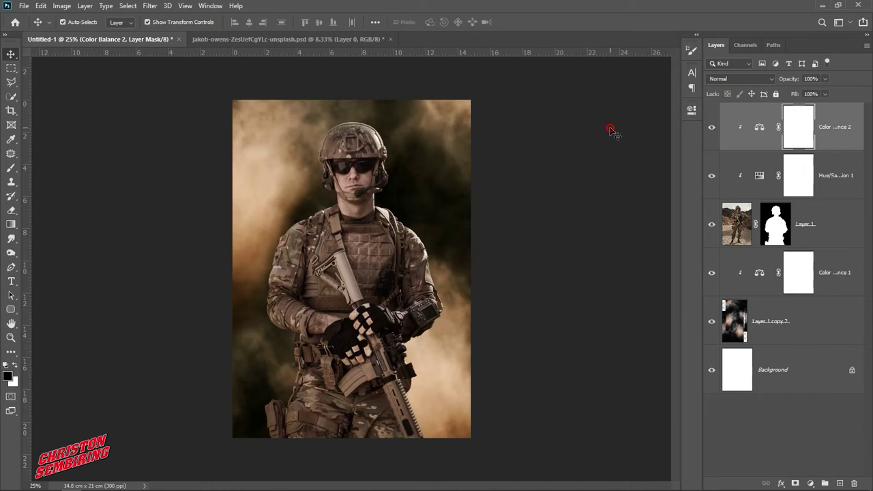
pyautogui.click(612, 131)
pyautogui.click(831, 140)
# Add a Gradient Fill layer and set its left stop to tan b79a7b sampled from the smoke
pyautogui.click(810, 483)
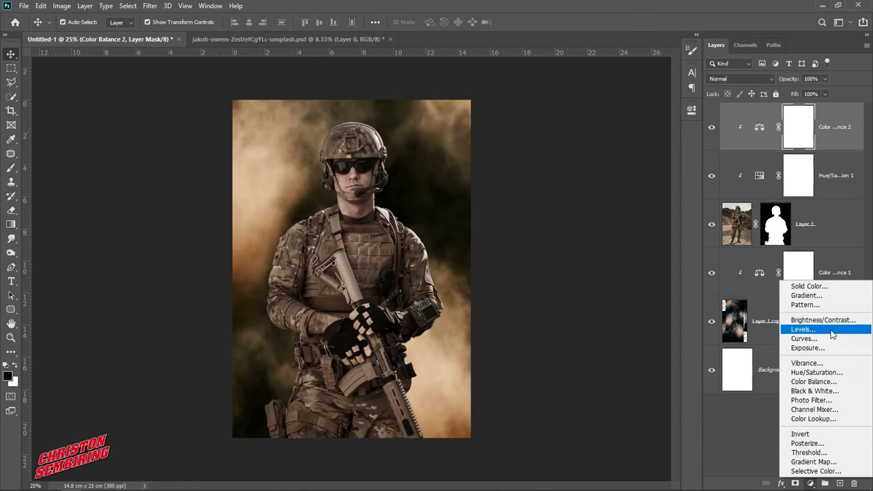
pyautogui.click(819, 296)
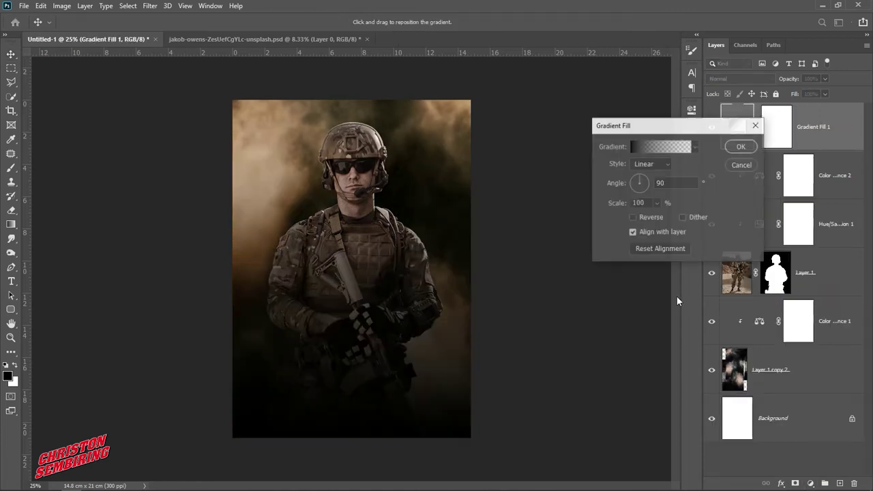
pyautogui.click(645, 146)
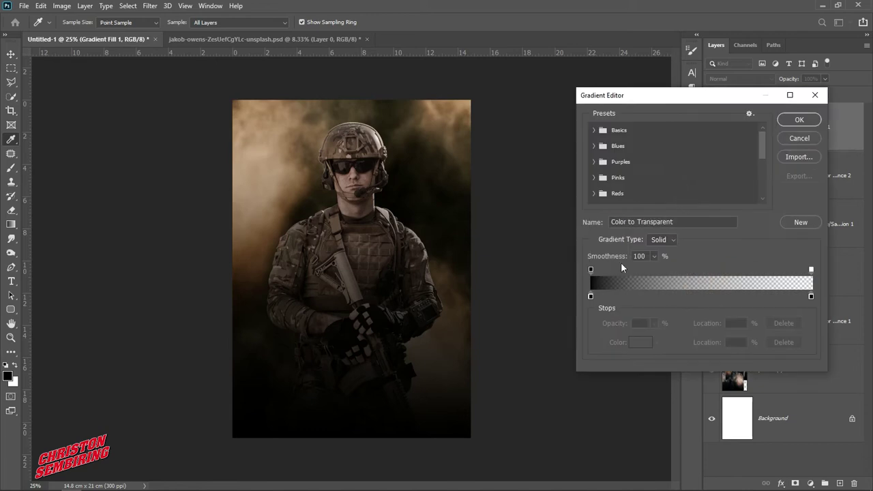
pyautogui.click(591, 296)
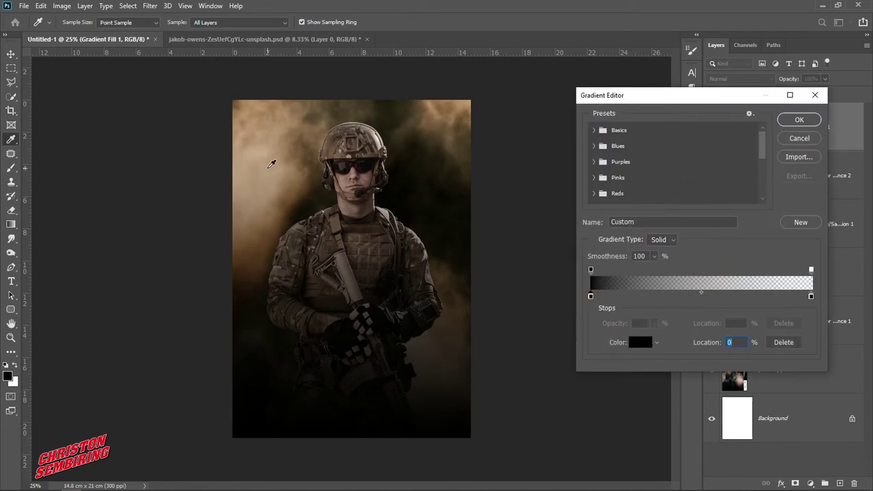
pyautogui.click(274, 164)
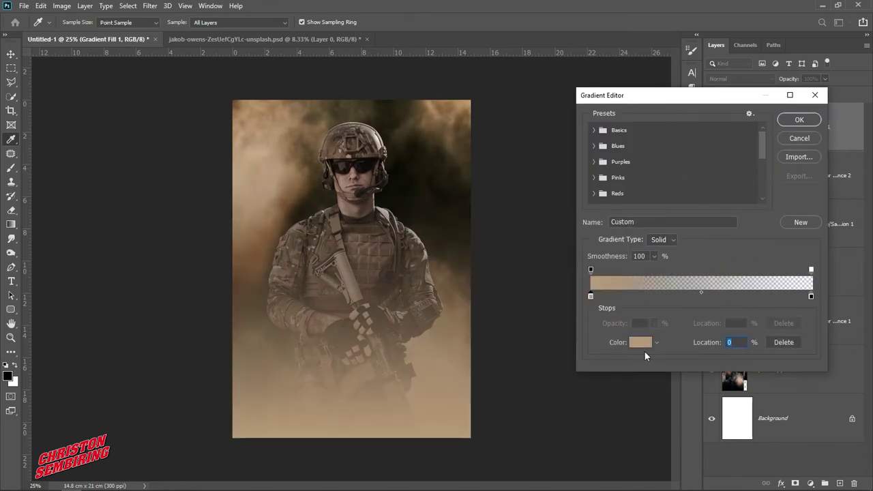
pyautogui.click(641, 343)
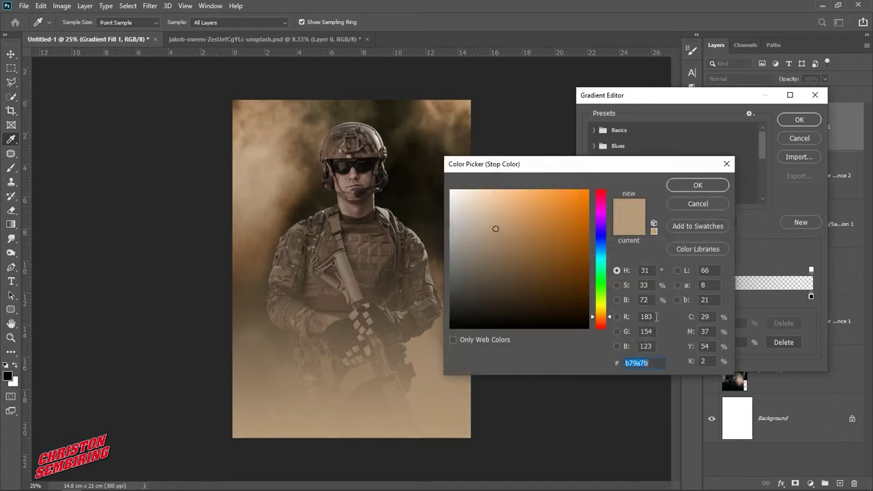
pyautogui.rightClick(639, 362)
pyautogui.click(672, 246)
pyautogui.click(698, 186)
# Set the gradient's right stop to the same tan b79a7b
pyautogui.click(811, 296)
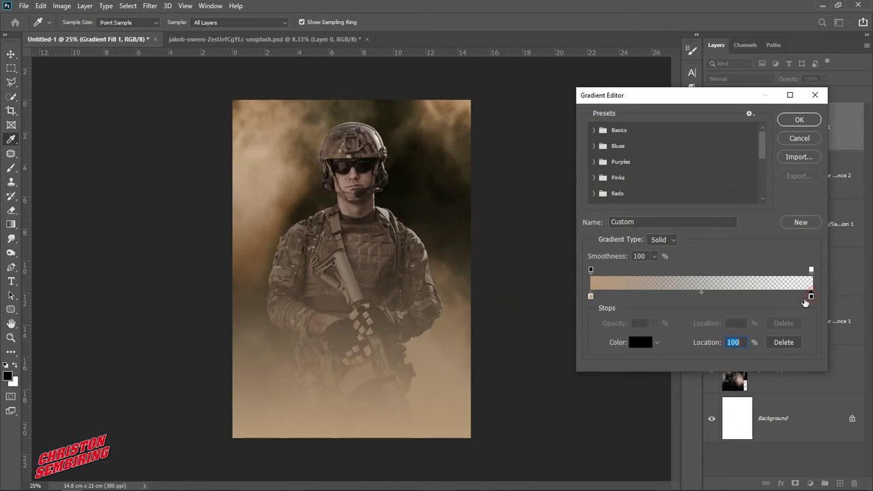
pyautogui.click(642, 341)
pyautogui.rightClick(652, 362)
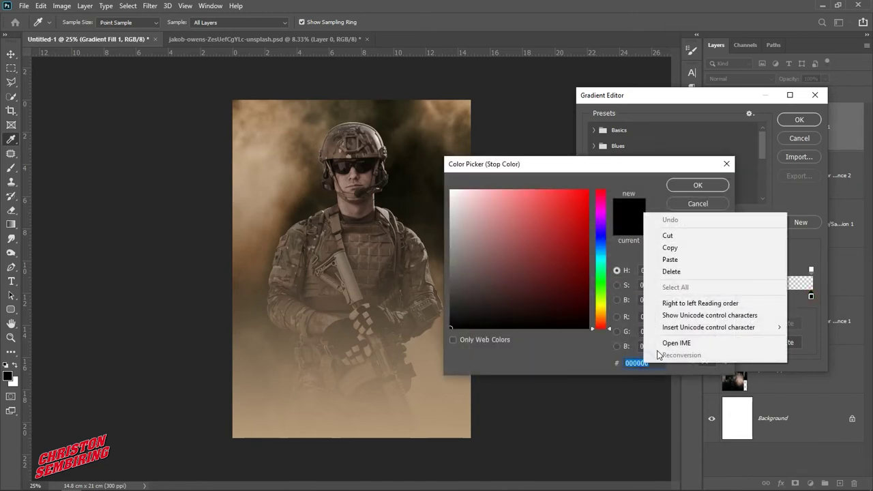
pyautogui.click(670, 259)
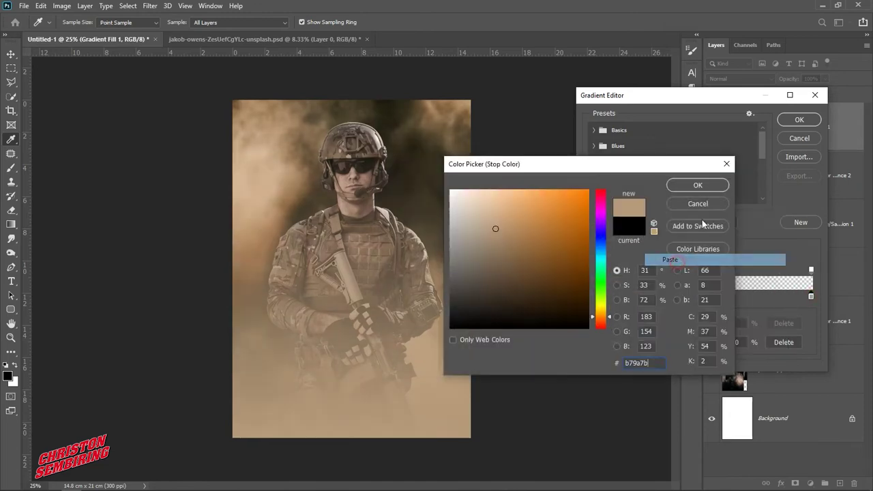
pyautogui.click(701, 185)
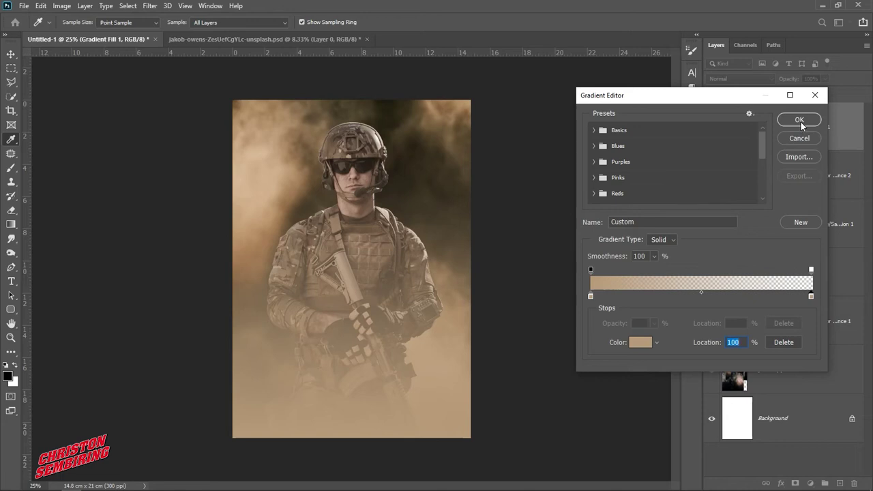
pyautogui.click(800, 120)
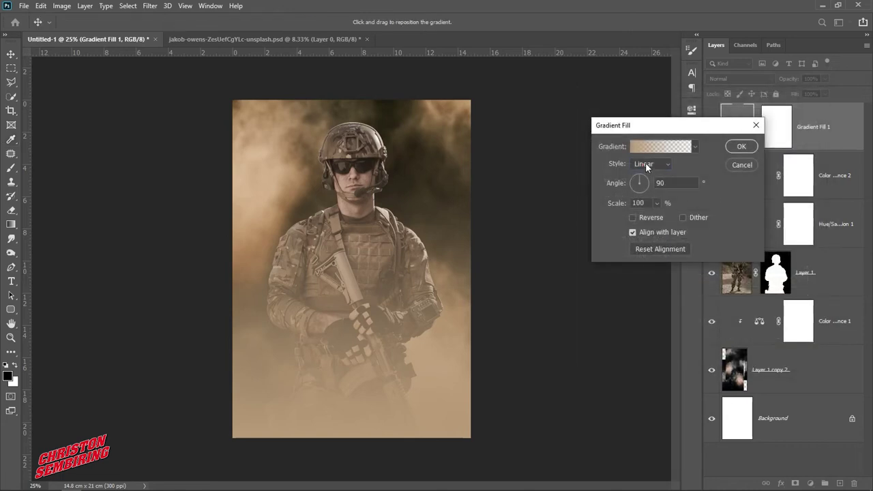
# Make the gradient radial at 119% scale, centred over the soldier
pyautogui.click(646, 164)
pyautogui.click(642, 176)
pyautogui.moveTo(362, 273); pyautogui.dragTo(439, 169)
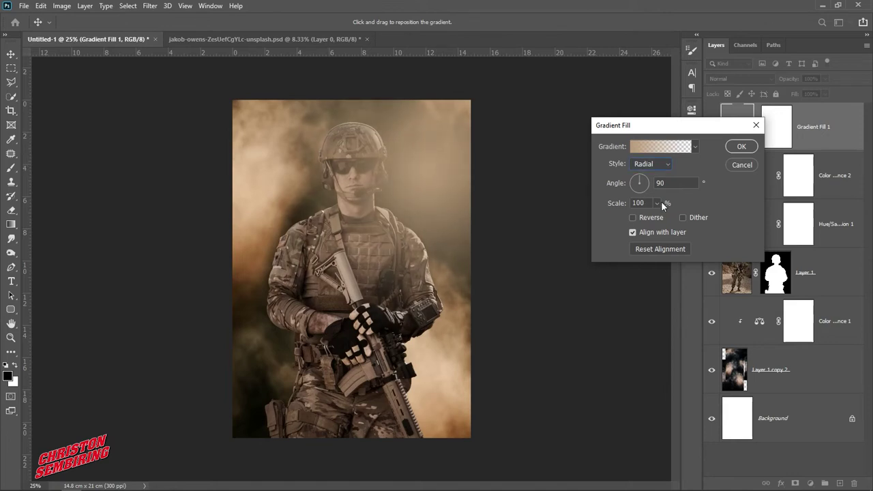
pyautogui.moveTo(647, 202); pyautogui.dragTo(590, 201)
pyautogui.write('108')
pyautogui.hotkey('shift', 'Up')
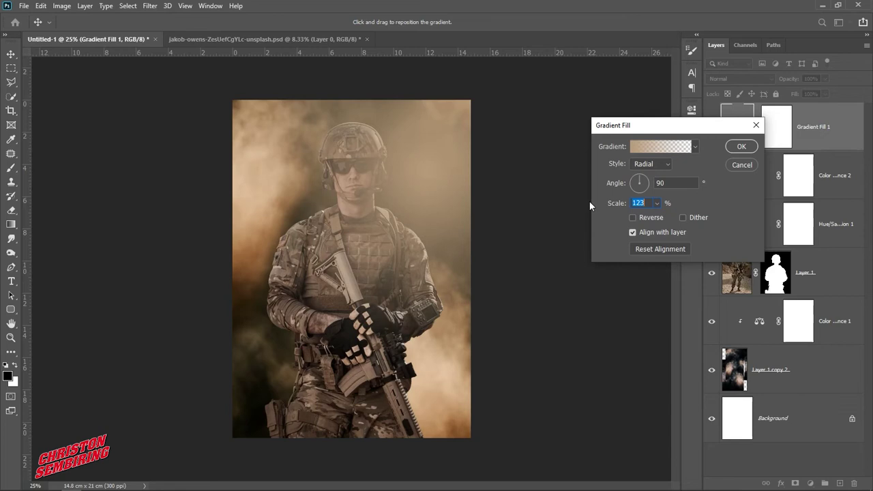
pyautogui.press('Up')
pyautogui.moveTo(429, 170)
pyautogui.mouseDown()
pyautogui.moveTo(435, 205)
pyautogui.moveTo(437, 182)
pyautogui.mouseUp()
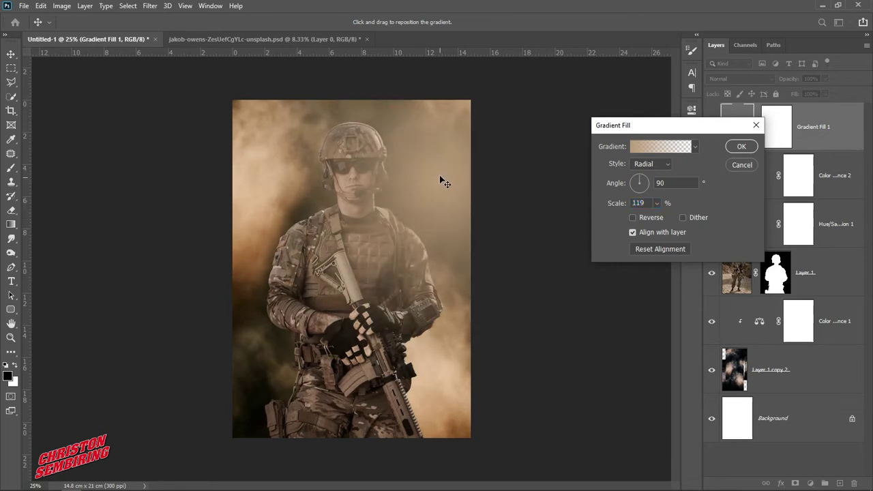
pyautogui.click(443, 183)
pyautogui.click(742, 147)
pyautogui.click(740, 79)
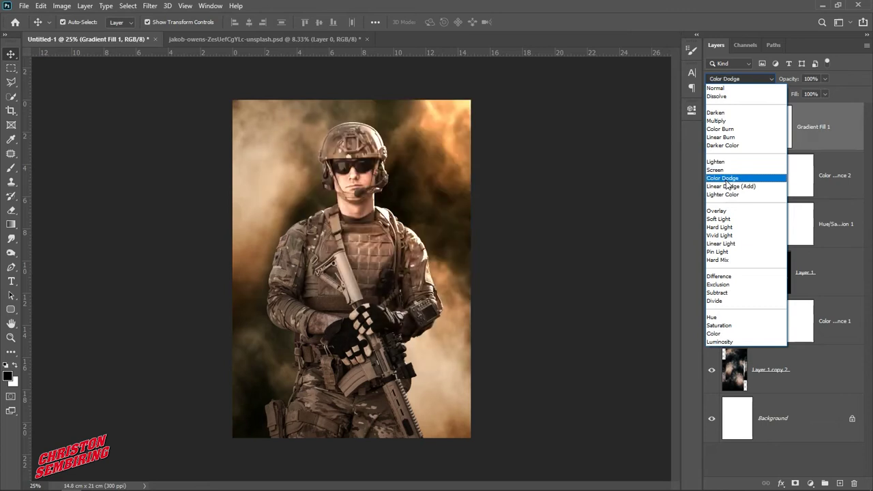
# Move Gradient Fill 1 in Color Dodge mode below the soldier's Layer 1
pyautogui.click(726, 180)
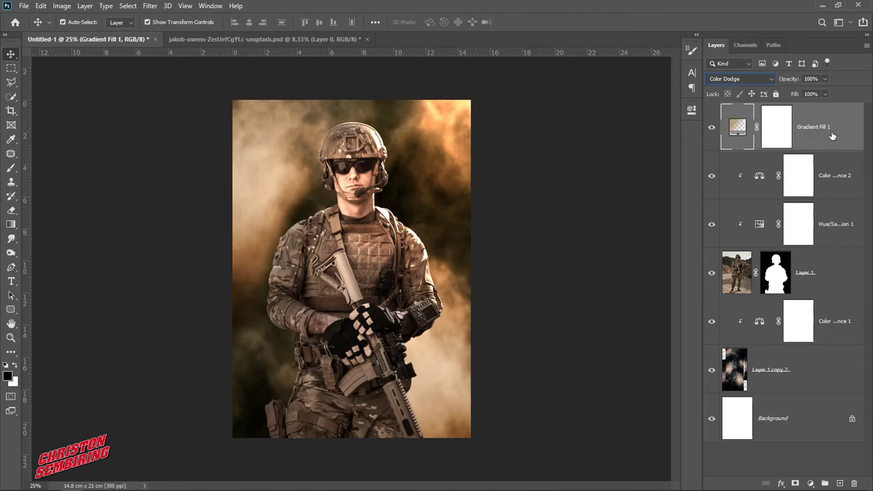
pyautogui.moveTo(834, 129); pyautogui.dragTo(825, 301)
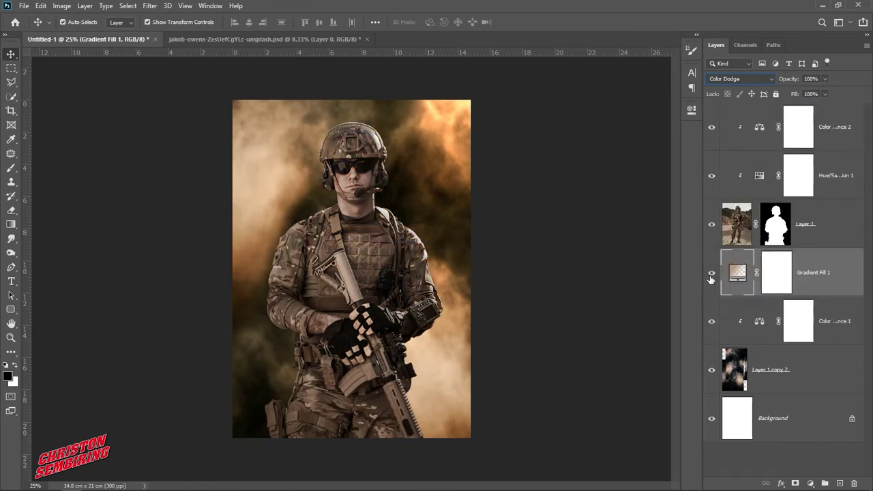
pyautogui.click(577, 244)
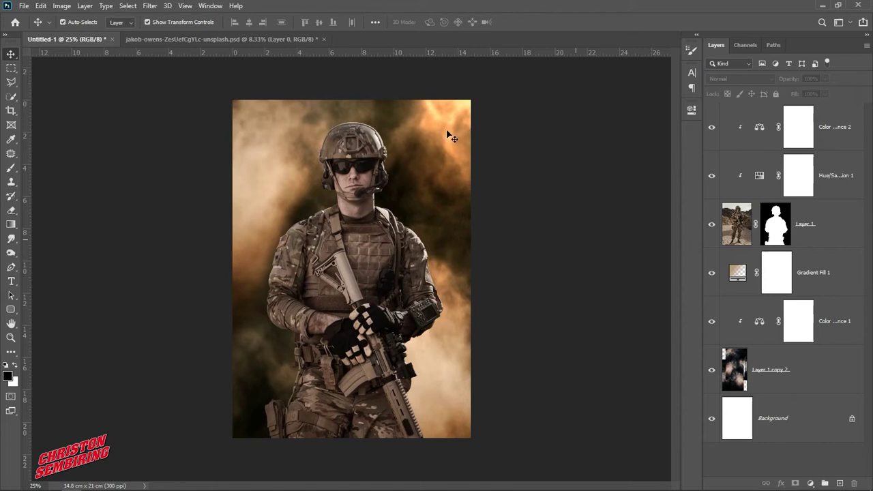
# Make the soldier photo Layer 1 the active layer in the Layers panel
pyautogui.click(449, 135)
pyautogui.click(542, 202)
pyautogui.click(353, 195)
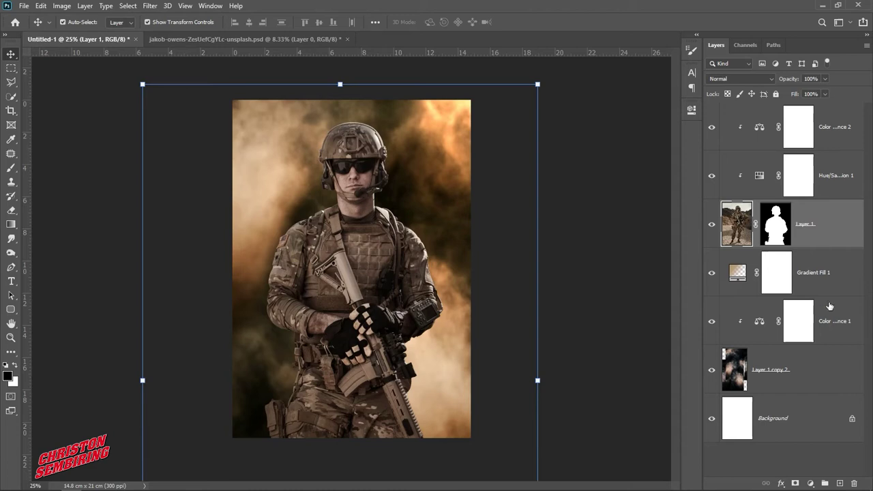
pyautogui.click(810, 483)
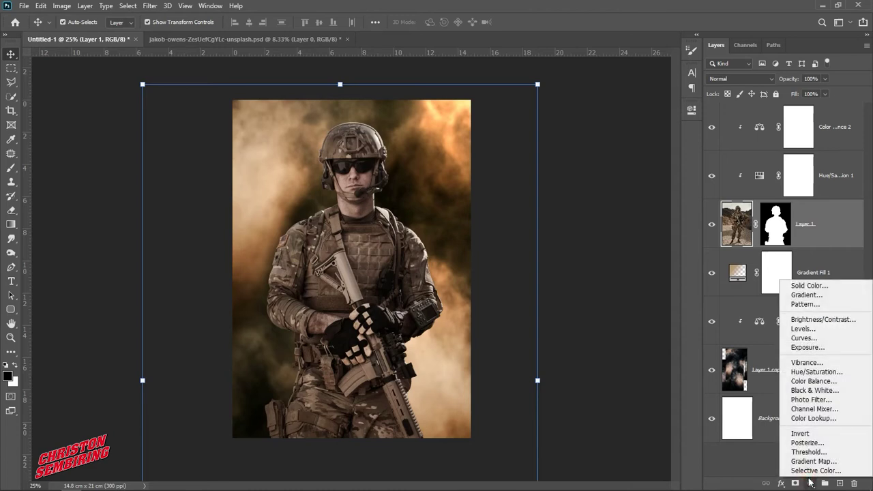
pyautogui.click(825, 299)
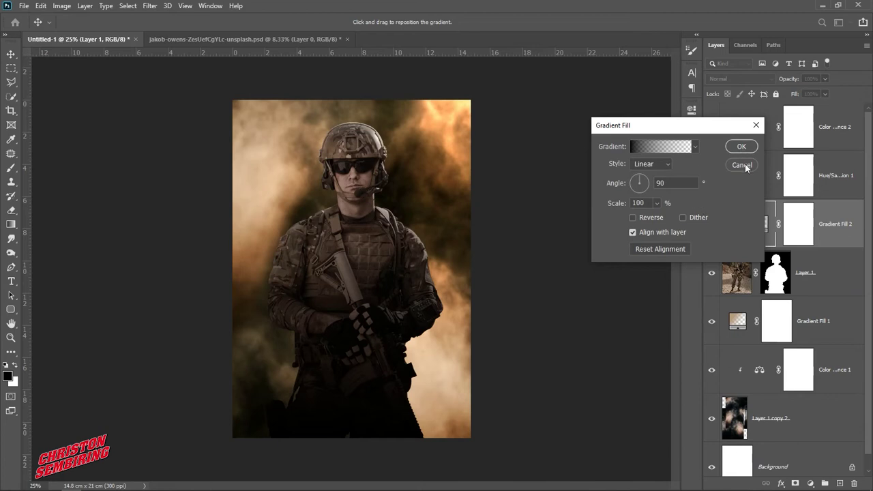
pyautogui.click(744, 165)
pyautogui.click(812, 482)
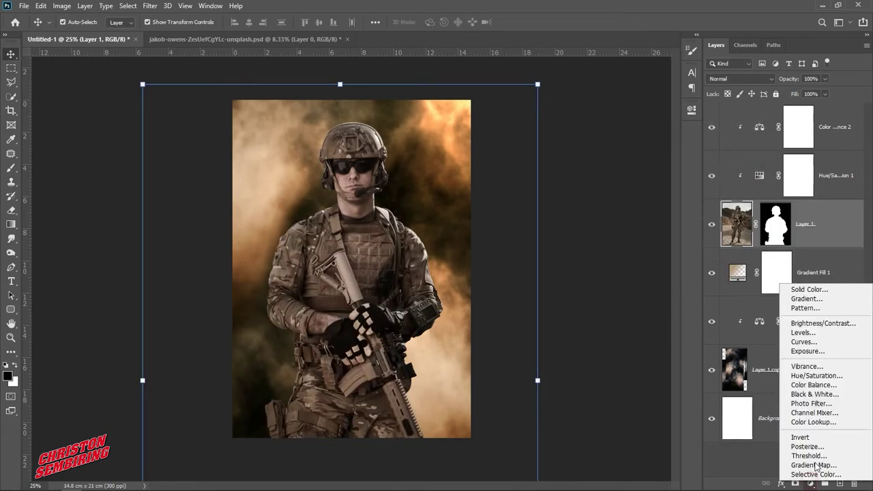
# Add a deep-orange (ff9107) Solid Color fill, then load Layer 1's outline as a selection
pyautogui.click(802, 288)
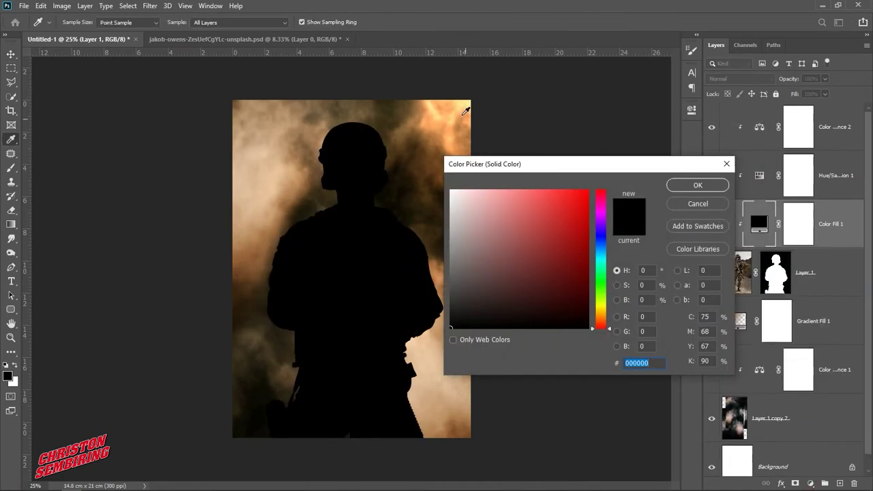
pyautogui.click(453, 114)
pyautogui.moveTo(541, 196); pyautogui.dragTo(561, 186)
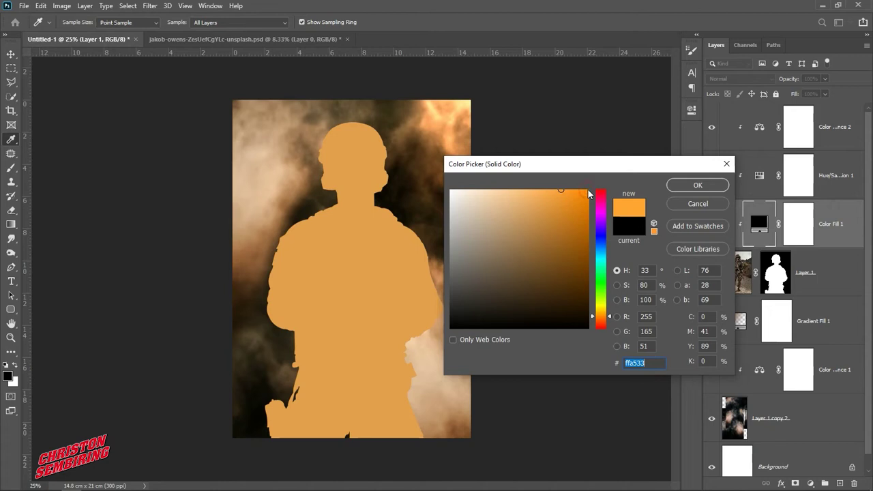
pyautogui.moveTo(590, 195); pyautogui.dragTo(582, 189)
pyautogui.click(672, 189)
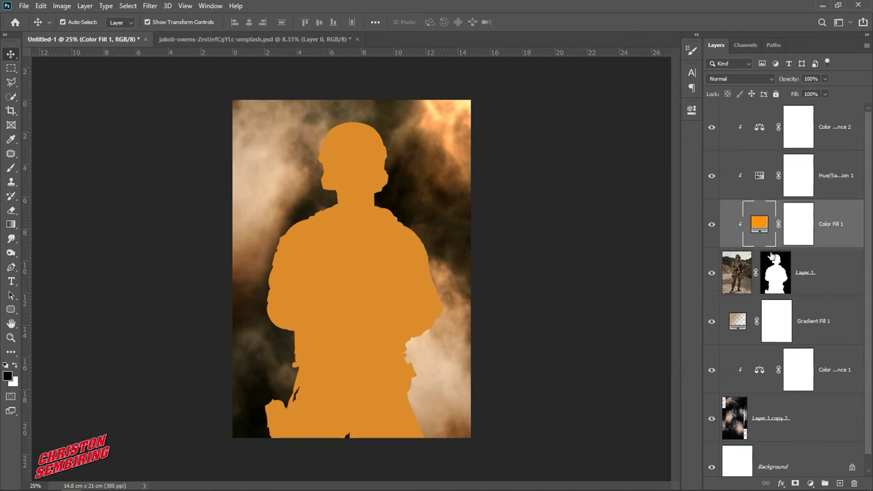
pyautogui.keyDown('ctrl'); pyautogui.click(779, 278); pyautogui.keyUp('ctrl')
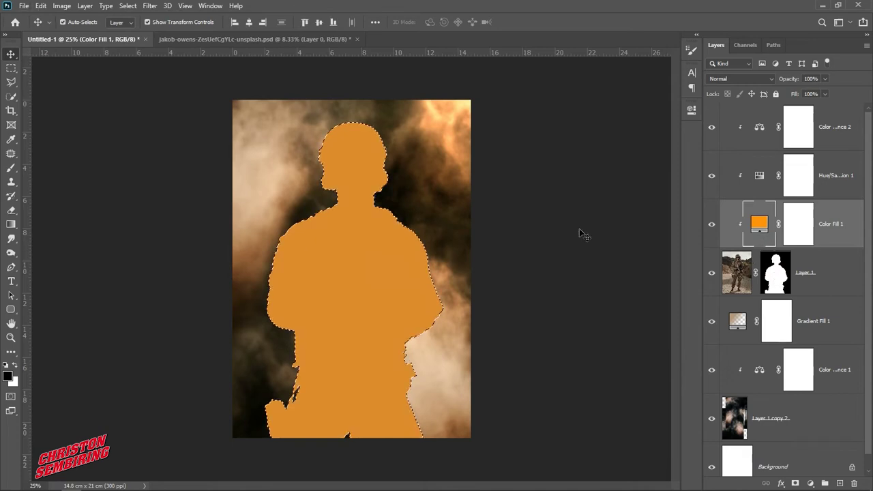
# Contract the soldier selection by 10 pixels and target the Color Fill 1 mask
pyautogui.click(150, 7)
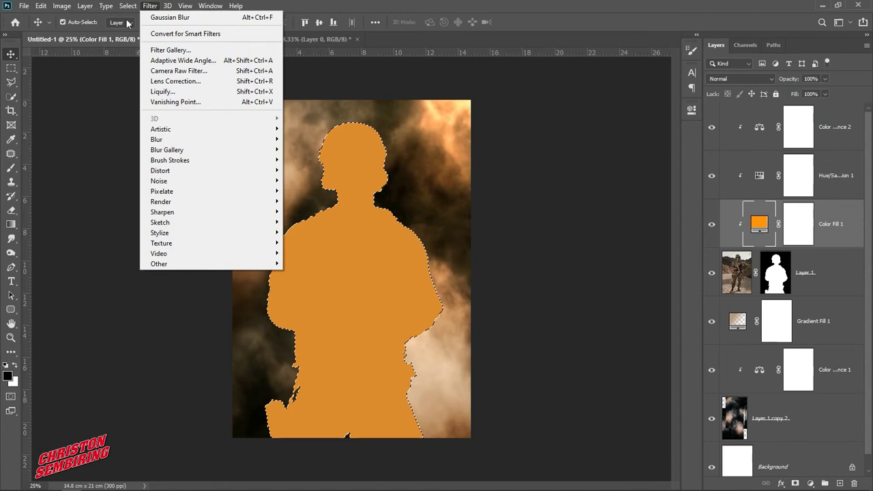
pyautogui.moveTo(172, 160)
pyautogui.click(249, 191)
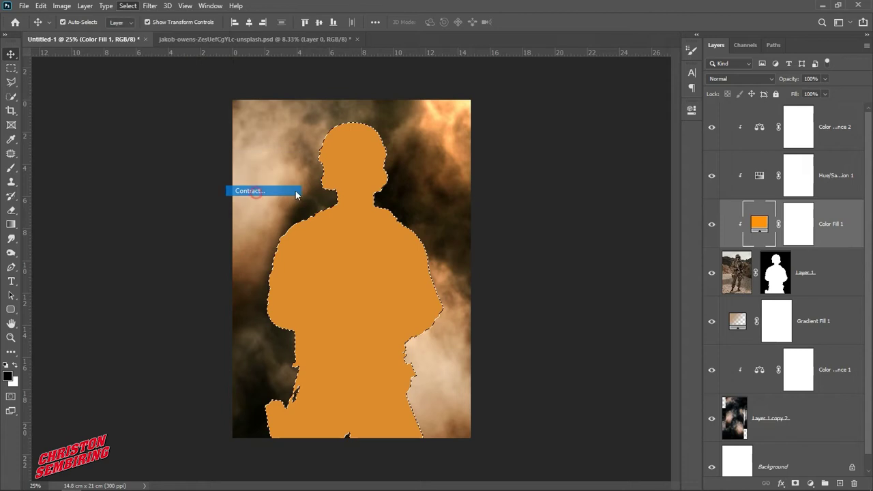
pyautogui.write('10')
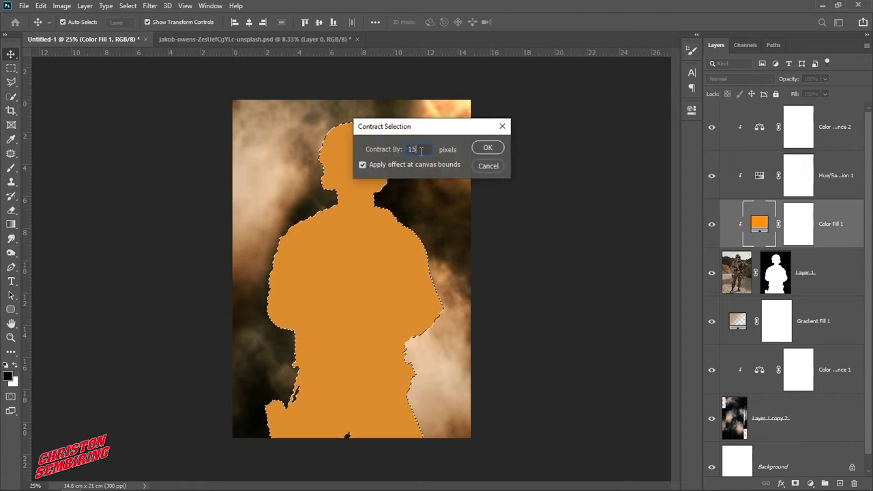
pyautogui.click(494, 148)
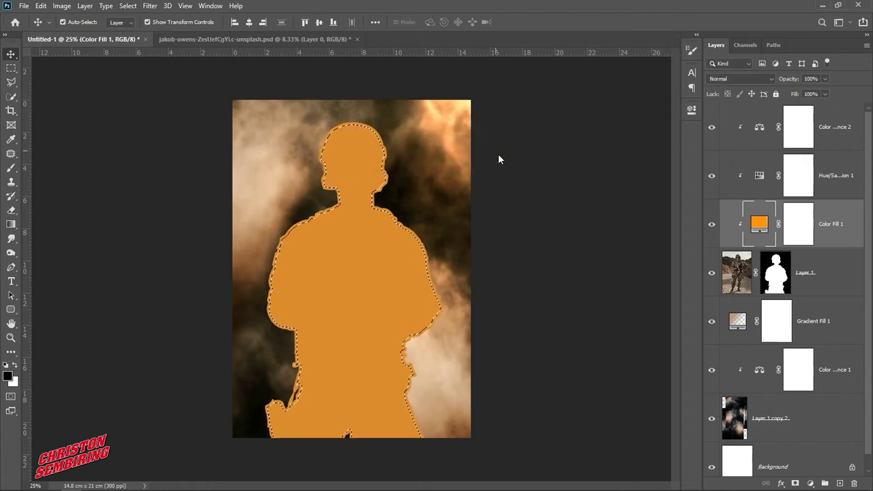
pyautogui.click(795, 228)
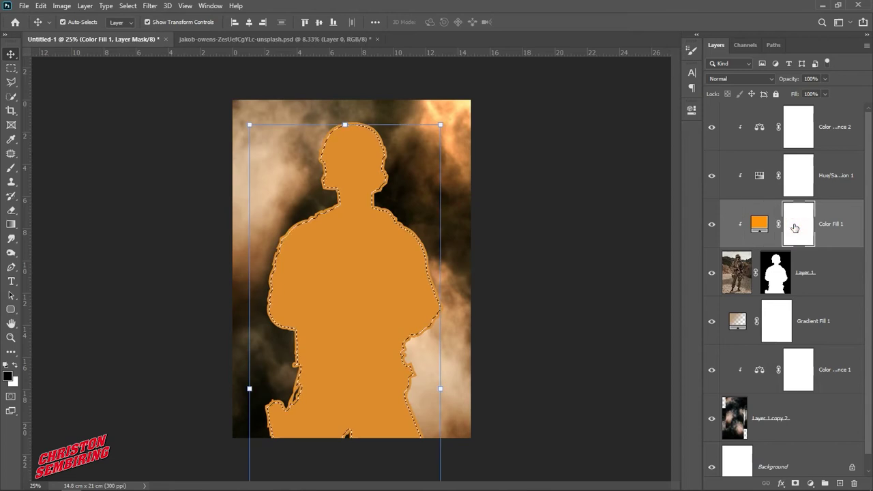
# Fill the selected mask area with black and deselect, leaving a thin orange rim
pyautogui.hotkey('alt', 'BackSpace')
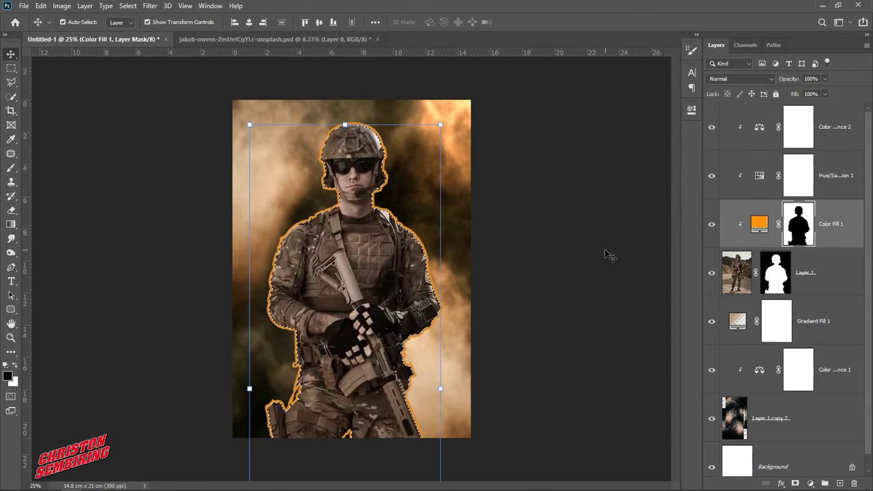
pyautogui.click(128, 5)
pyautogui.click(132, 28)
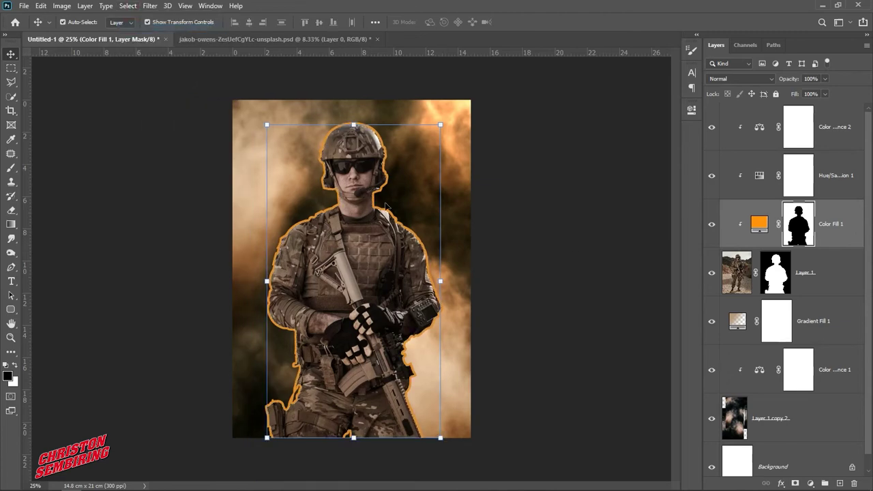
# Convert Color Fill 1 to a Smart Object, then rasterize it
pyautogui.rightClick(833, 221)
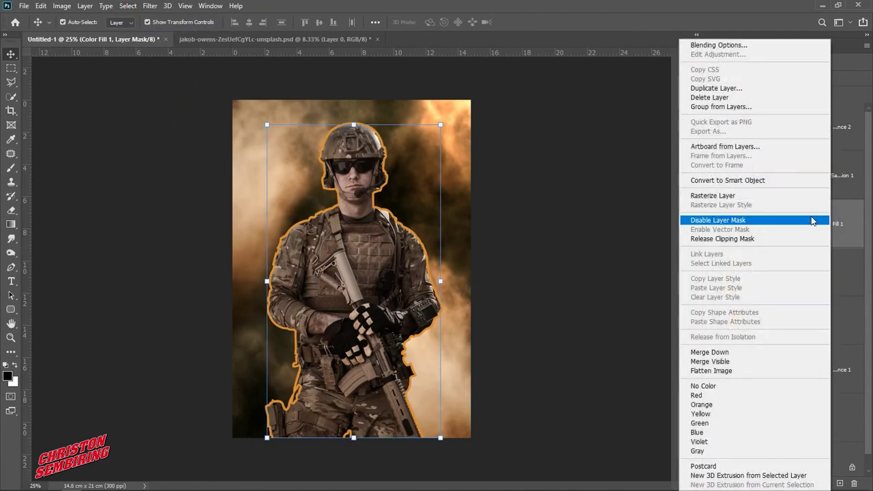
pyautogui.click(750, 180)
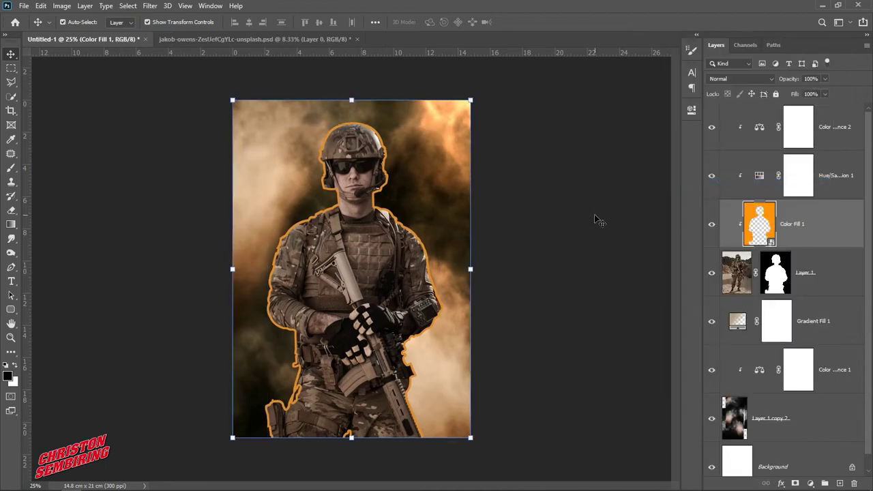
pyautogui.rightClick(824, 224)
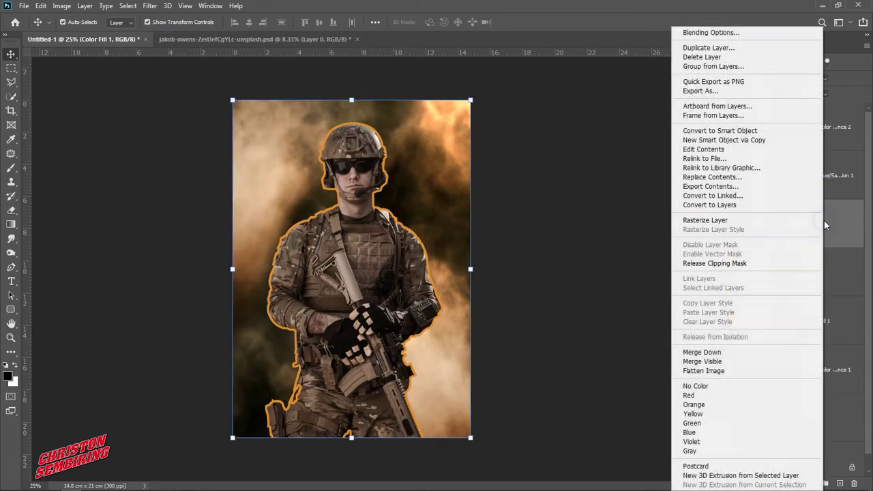
pyautogui.click(757, 217)
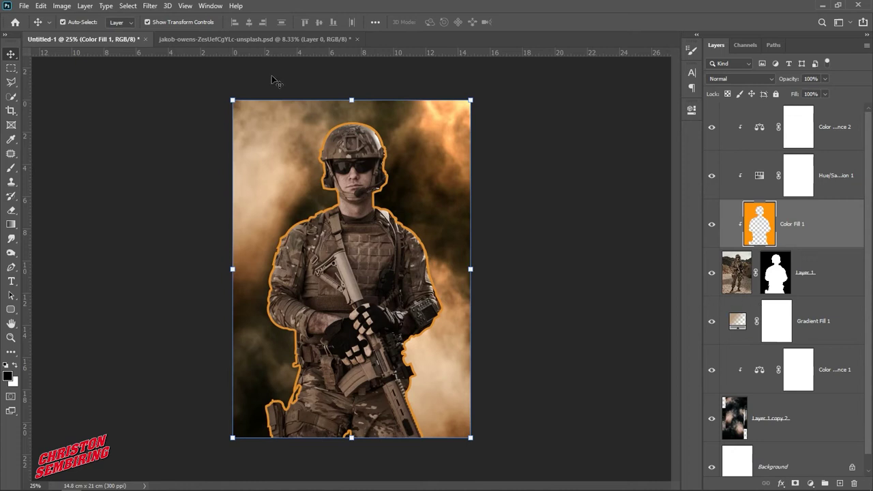
# Blur the orange rim with a Gaussian Blur of about 38.7 pixels
pyautogui.click(150, 6)
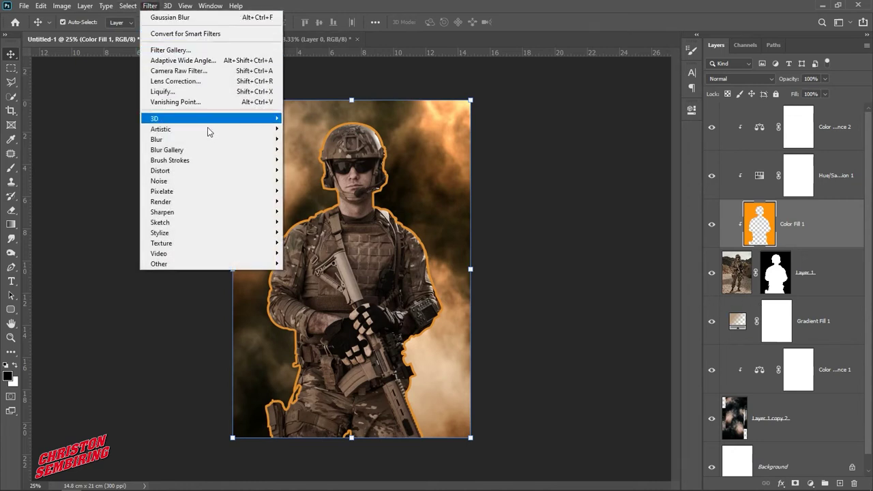
pyautogui.moveTo(208, 139)
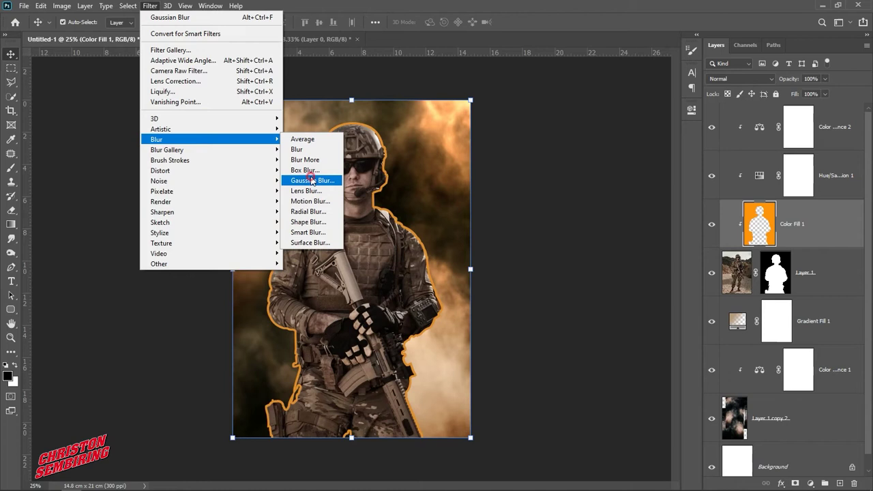
pyautogui.click(311, 181)
pyautogui.moveTo(550, 275); pyautogui.dragTo(570, 277)
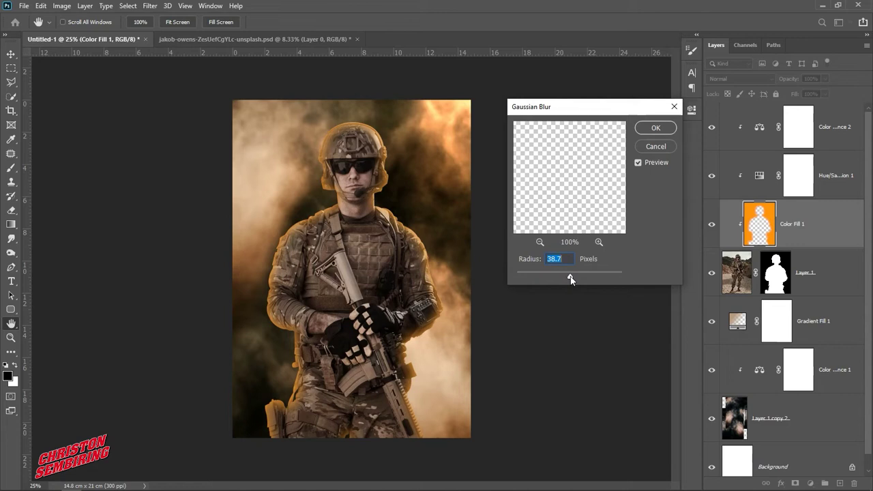
pyautogui.click(653, 129)
# Set Color Fill 1 to Overlay blend mode and add a layer mask
pyautogui.click(740, 79)
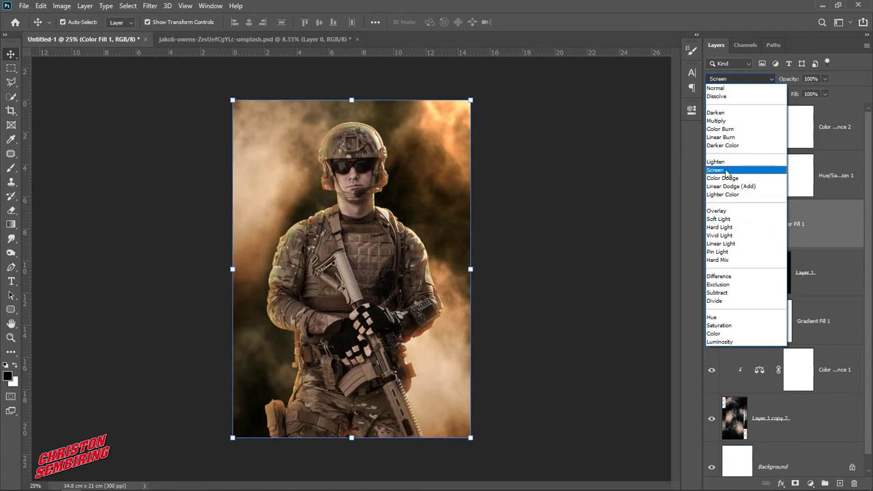
pyautogui.click(723, 214)
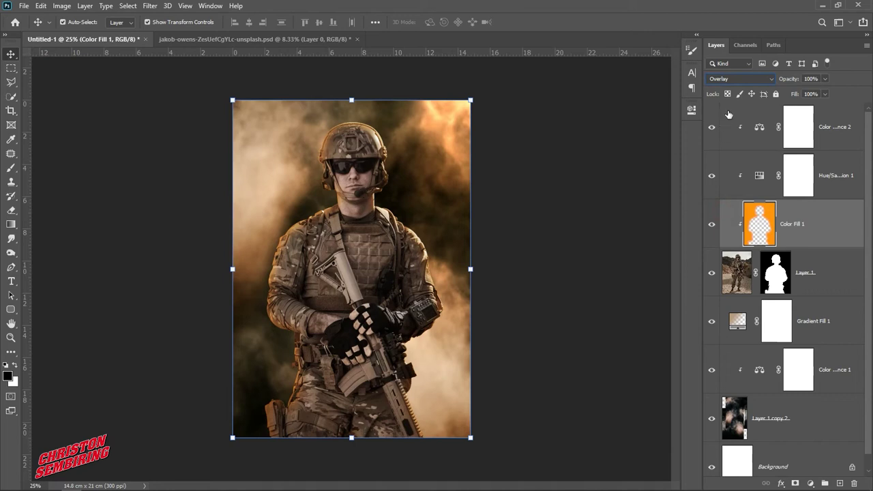
pyautogui.click(612, 197)
pyautogui.click(764, 232)
pyautogui.click(795, 483)
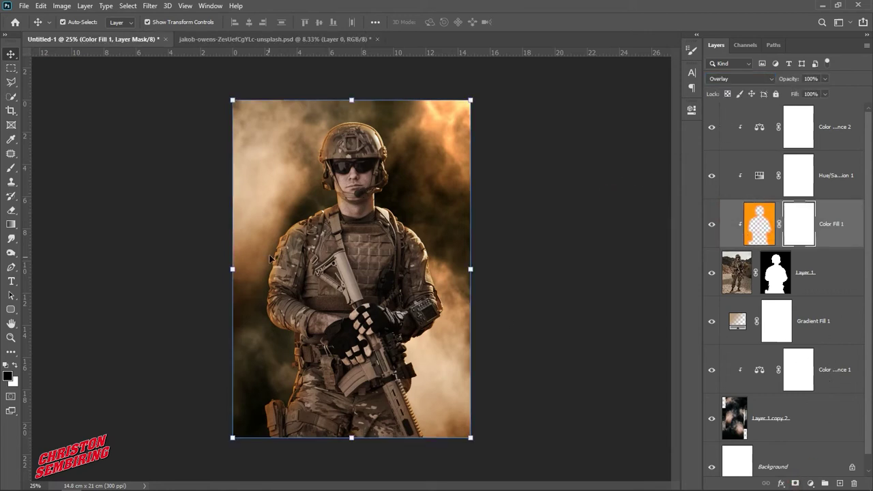
# Brush black on the Color Fill 1 mask to hide part of the glow, then select Color Balance 2
pyautogui.click(11, 168)
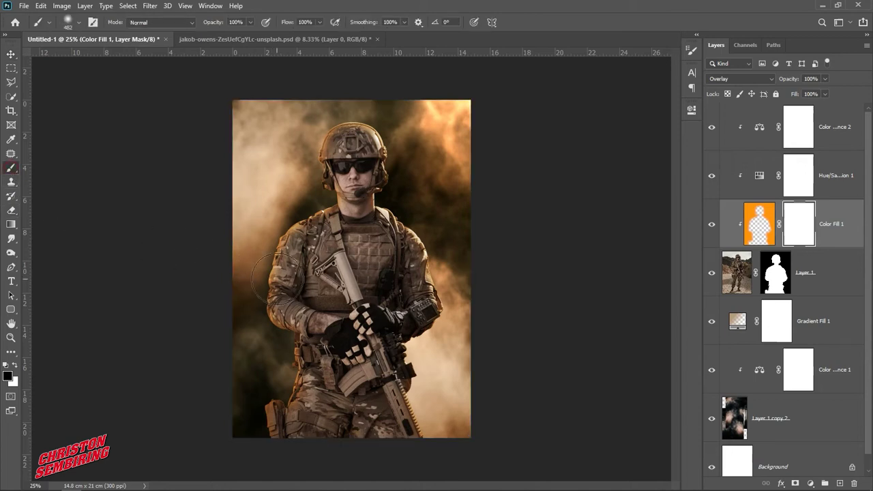
pyautogui.moveTo(260, 434)
pyautogui.mouseDown()
pyautogui.moveTo(318, 171)
pyautogui.moveTo(254, 407)
pyautogui.moveTo(379, 443)
pyautogui.mouseUp()
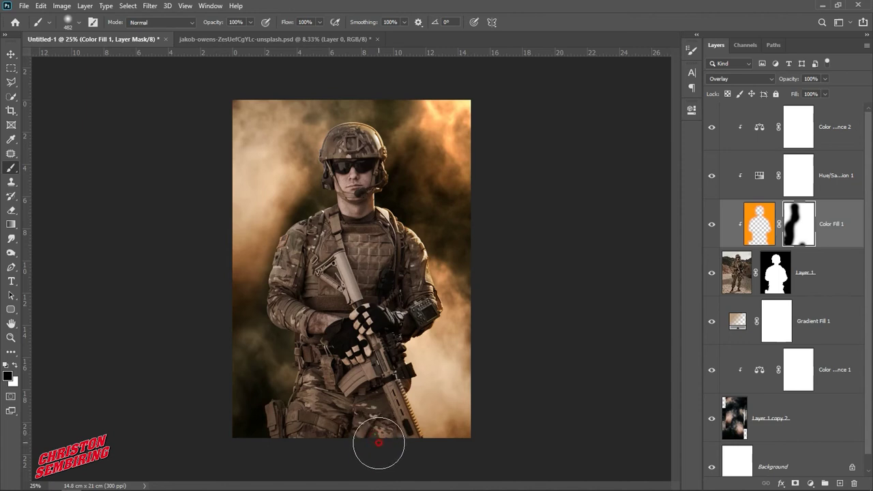
pyautogui.click(10, 54)
pyautogui.click(590, 285)
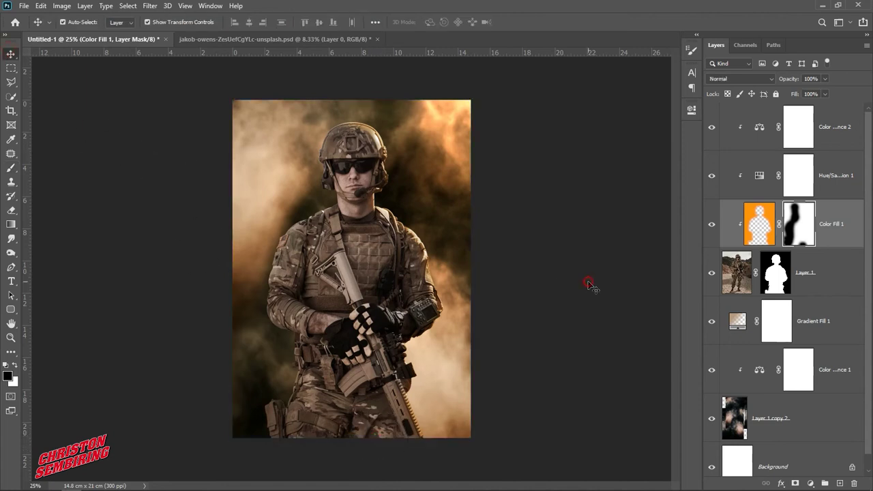
pyautogui.click(841, 131)
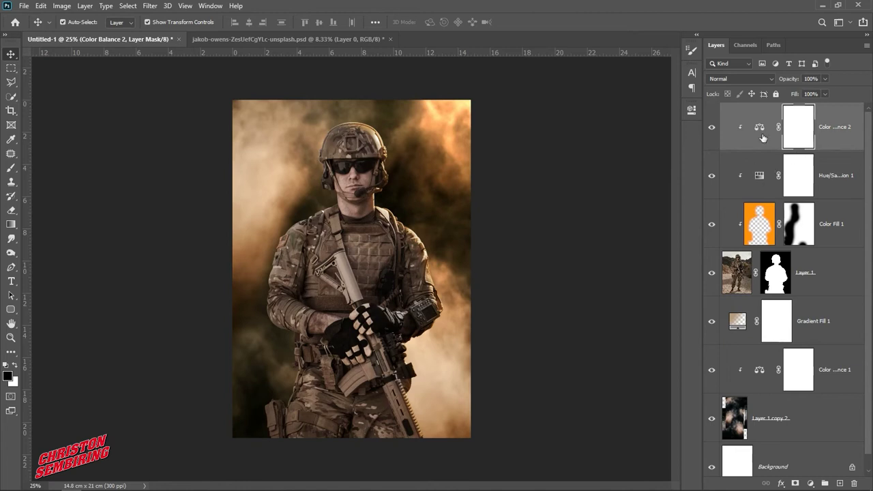
# Add a Levels adjustment clipped to Color Balance 2 with midtone gamma 0.76
pyautogui.click(811, 484)
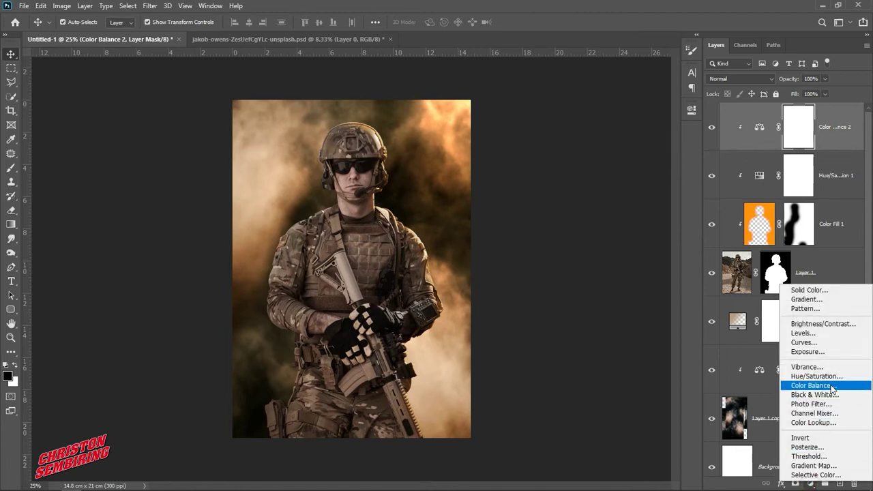
pyautogui.press('Escape')
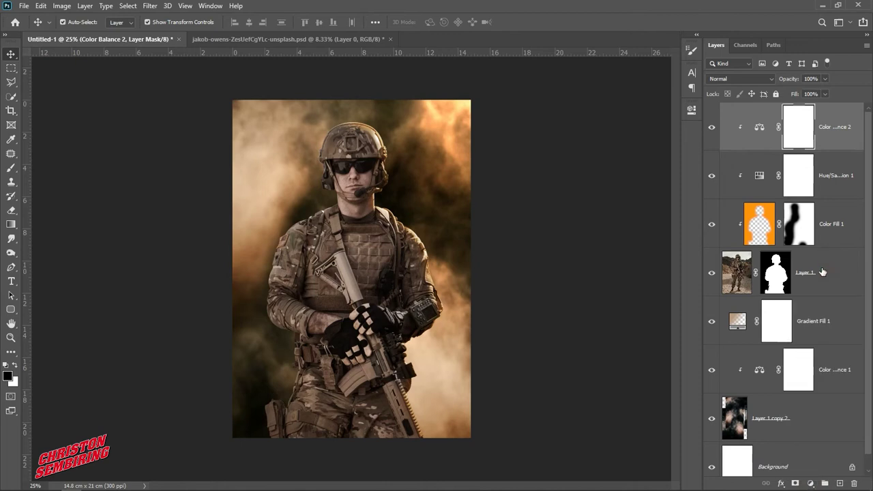
pyautogui.click(823, 271)
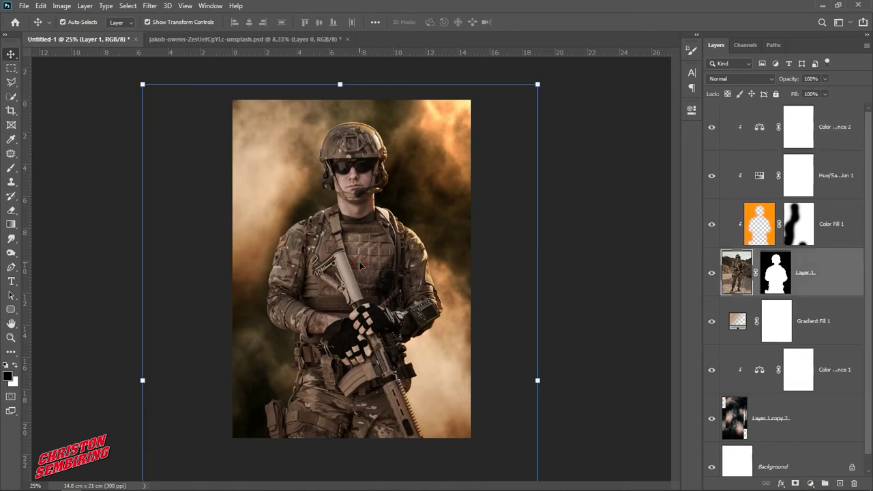
pyautogui.click(836, 132)
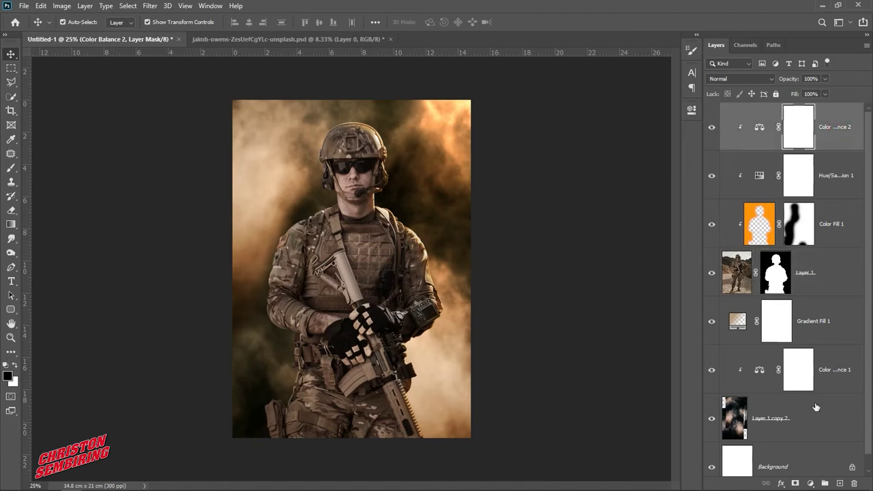
pyautogui.click(811, 483)
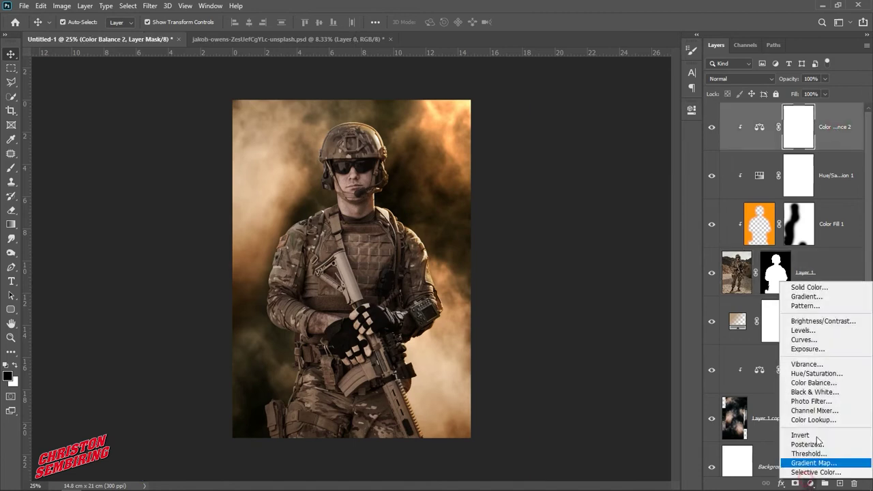
pyautogui.click(815, 331)
pyautogui.click(598, 292)
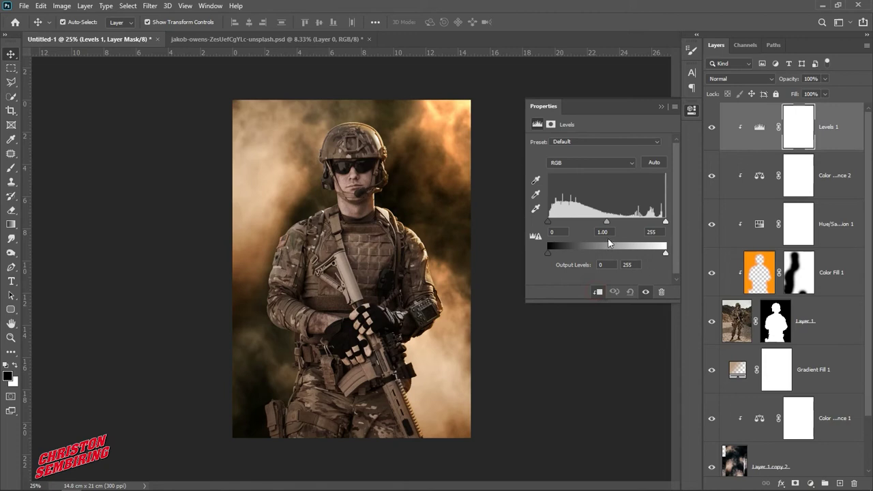
pyautogui.moveTo(607, 222)
pyautogui.mouseDown()
pyautogui.moveTo(626, 222)
pyautogui.moveTo(623, 230)
pyautogui.mouseUp()
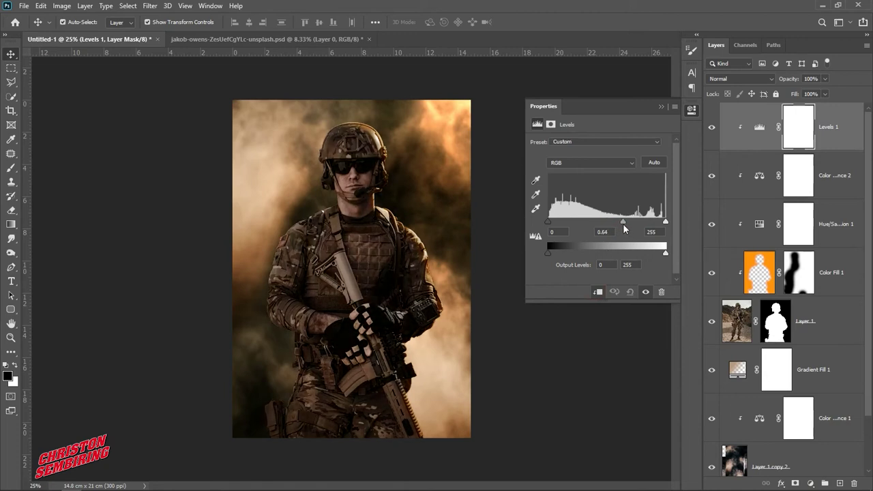
pyautogui.moveTo(623, 225); pyautogui.dragTo(619, 225)
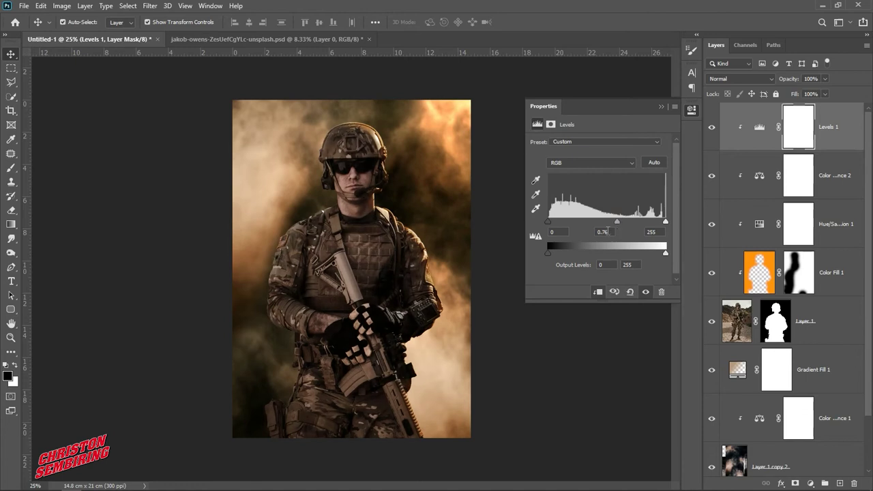
pyautogui.click(660, 107)
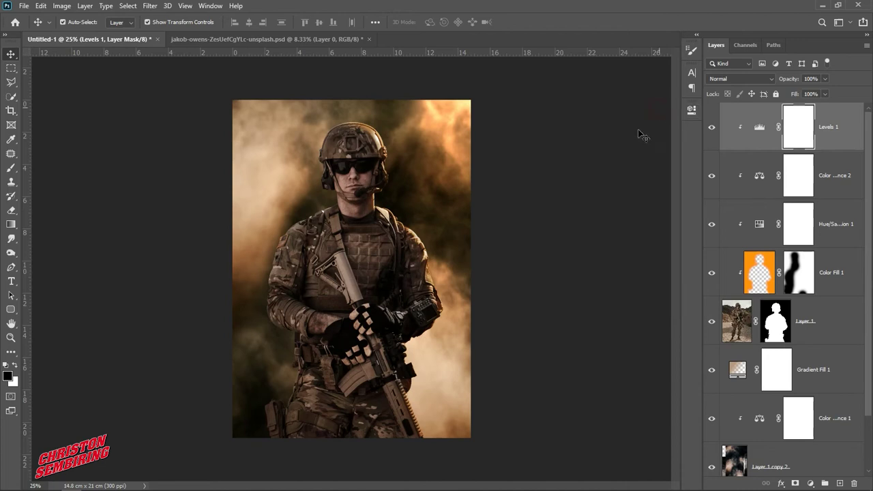
# Add a Color Lookup adjustment using the Crisp_Warm.look 3D LUT
pyautogui.click(810, 481)
pyautogui.click(811, 423)
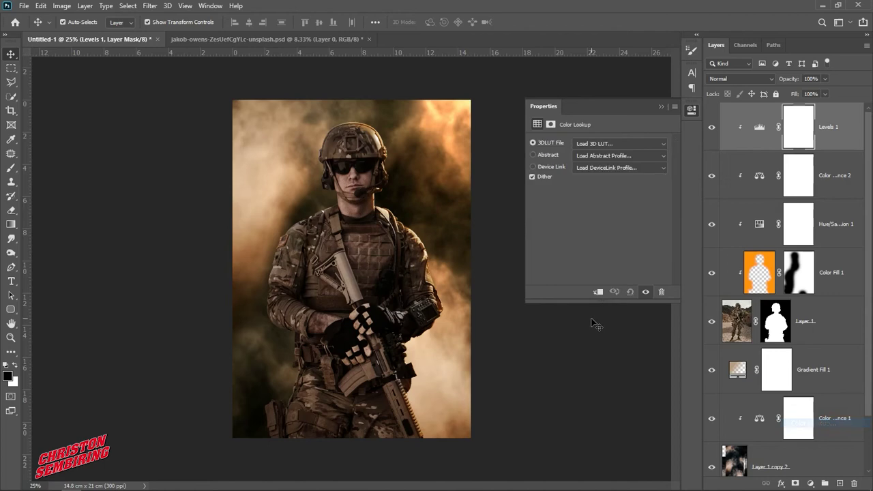
pyautogui.click(613, 145)
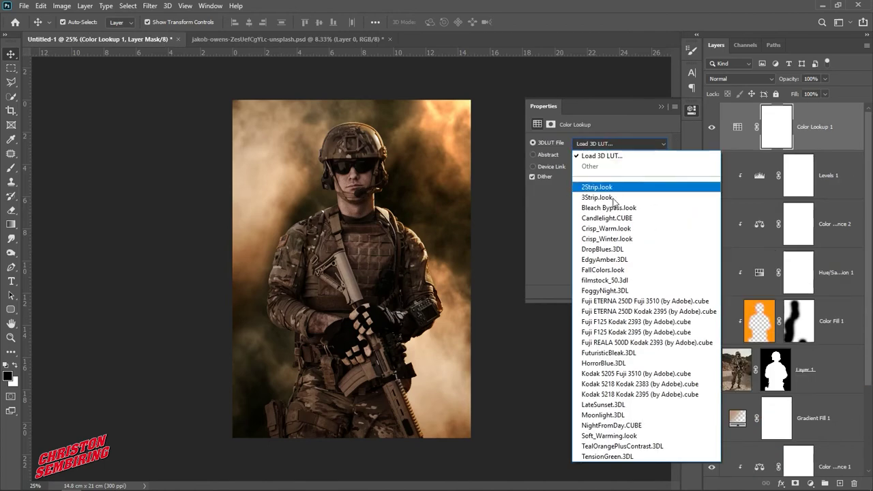
pyautogui.click(616, 229)
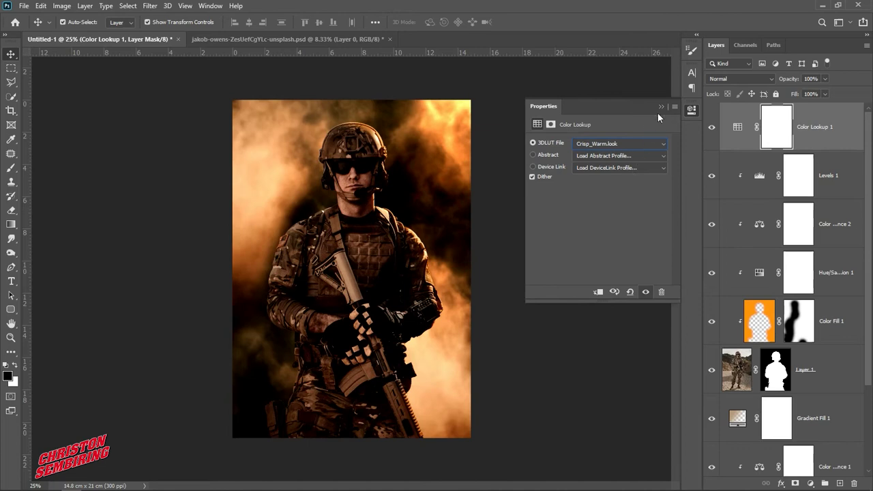
pyautogui.click(661, 106)
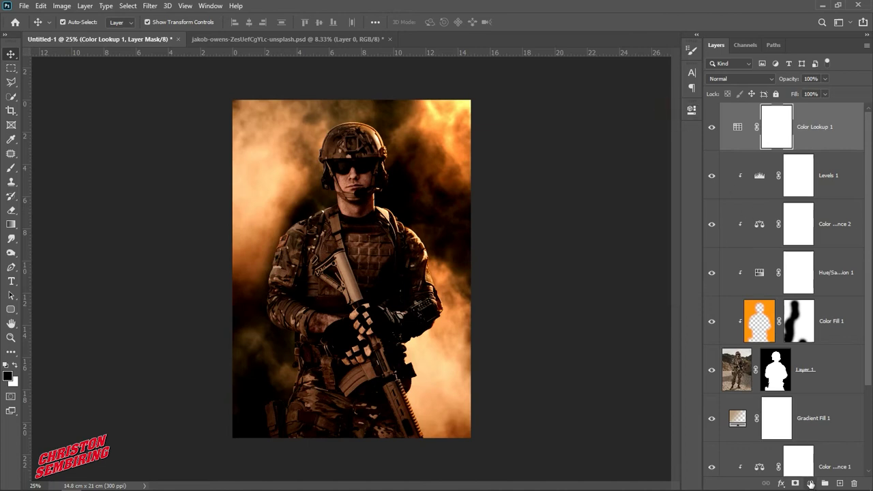
pyautogui.click(810, 484)
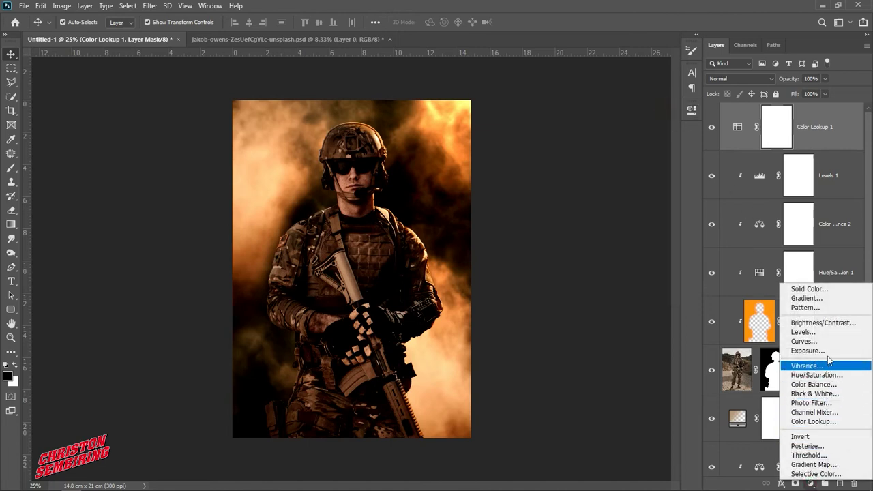
# Add a Curves adjustment, pulling the RGB white point left and lifting midtones
pyautogui.click(809, 341)
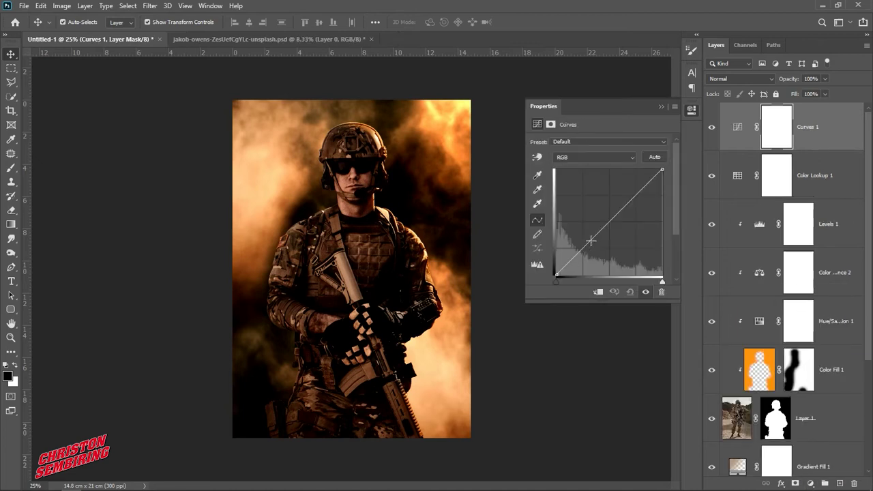
pyautogui.moveTo(662, 170); pyautogui.dragTo(651, 173)
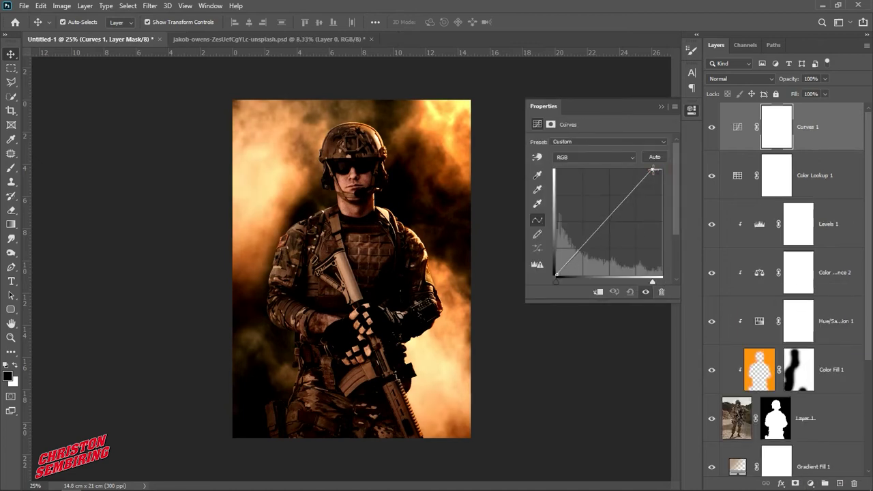
pyautogui.moveTo(651, 173); pyautogui.dragTo(644, 166)
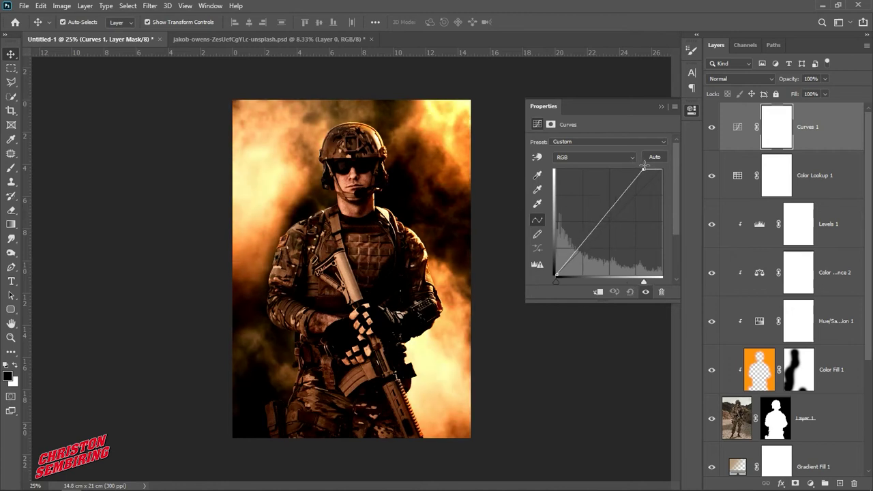
pyautogui.click(603, 217)
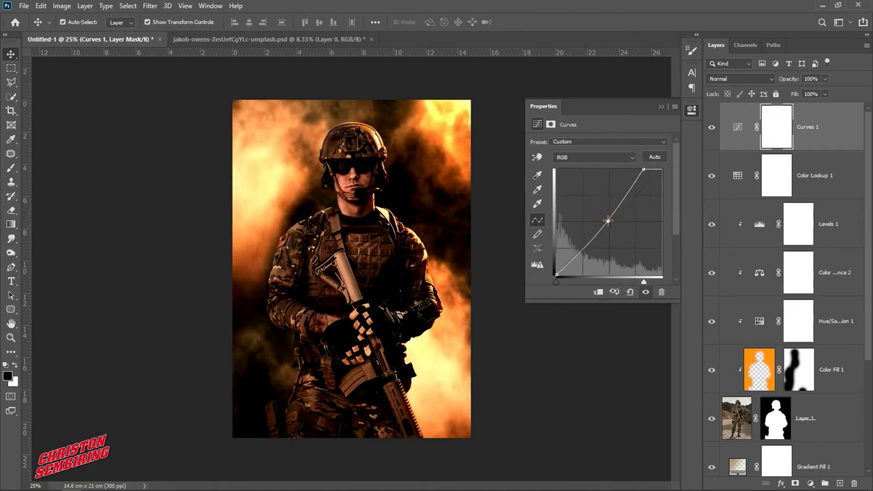
pyautogui.moveTo(603, 217); pyautogui.dragTo(601, 213)
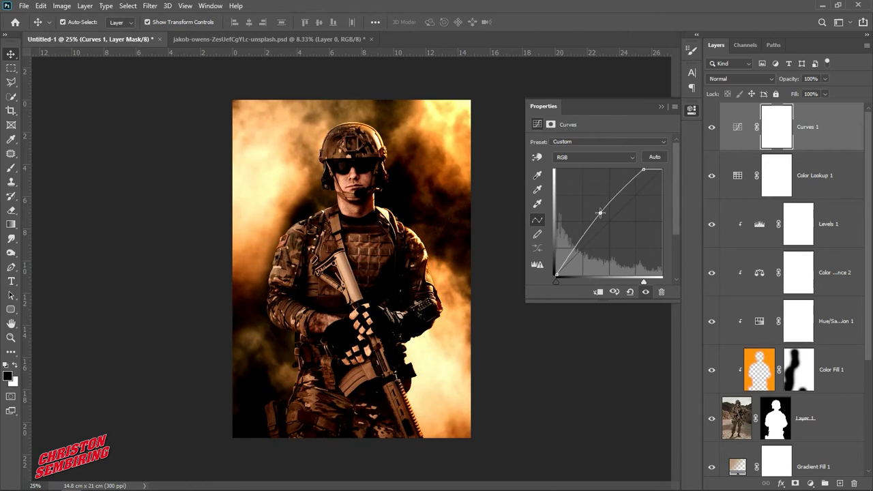
pyautogui.moveTo(643, 169); pyautogui.dragTo(646, 168)
# Raise the Green curve's midtones and lower the Blue curve's midtones
pyautogui.click(601, 157)
pyautogui.click(593, 175)
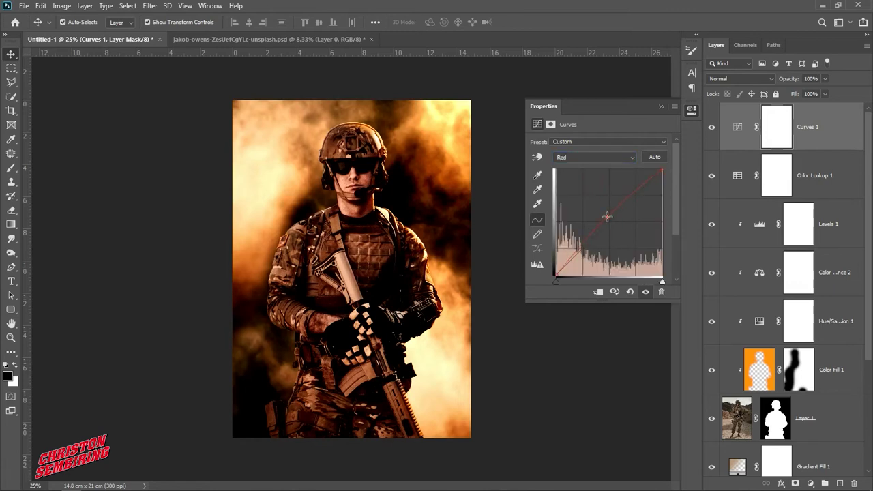
pyautogui.click(598, 159)
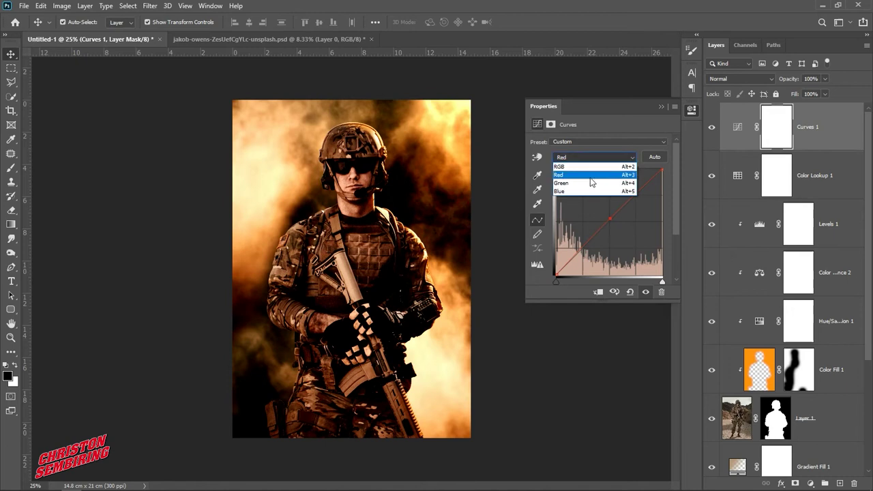
pyautogui.click(591, 185)
pyautogui.moveTo(613, 219)
pyautogui.mouseDown()
pyautogui.moveTo(607, 213)
pyautogui.moveTo(612, 221)
pyautogui.mouseUp()
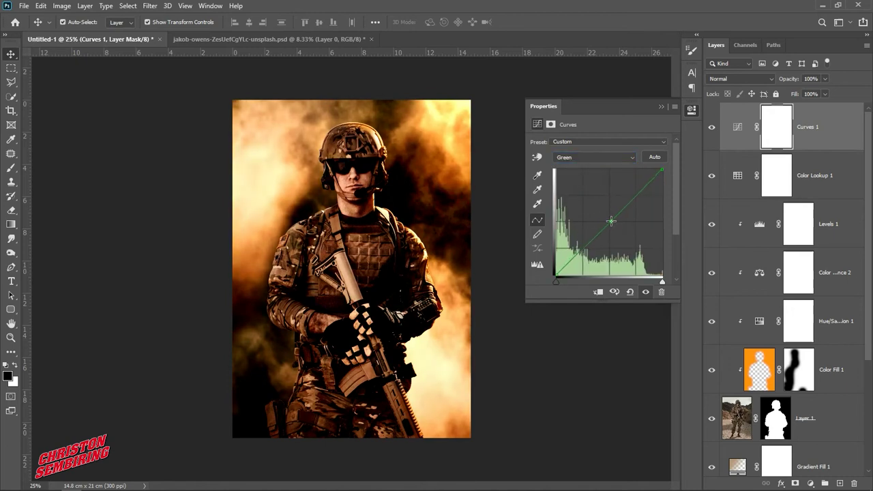
pyautogui.click(595, 157)
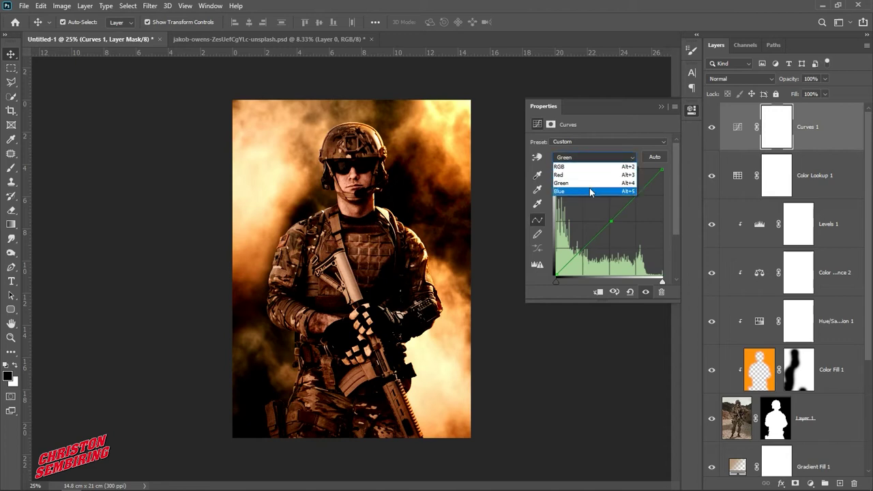
pyautogui.click(590, 189)
pyautogui.moveTo(607, 220); pyautogui.dragTo(613, 221)
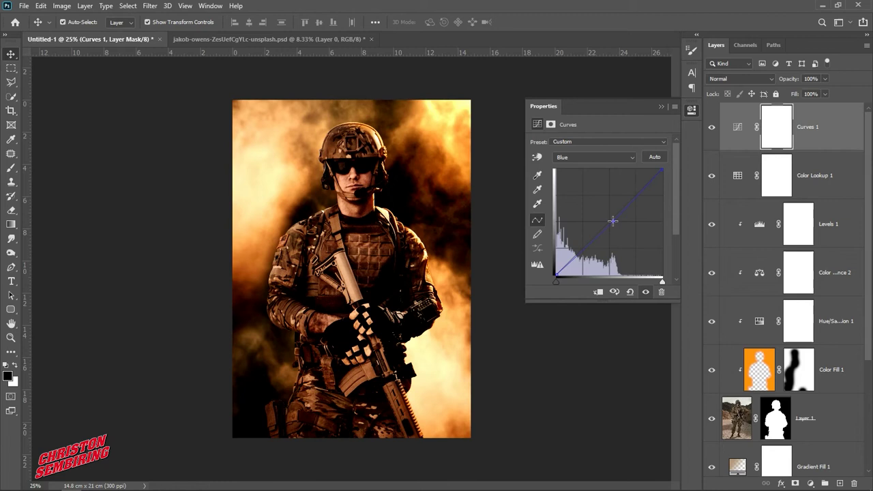
pyautogui.click(662, 106)
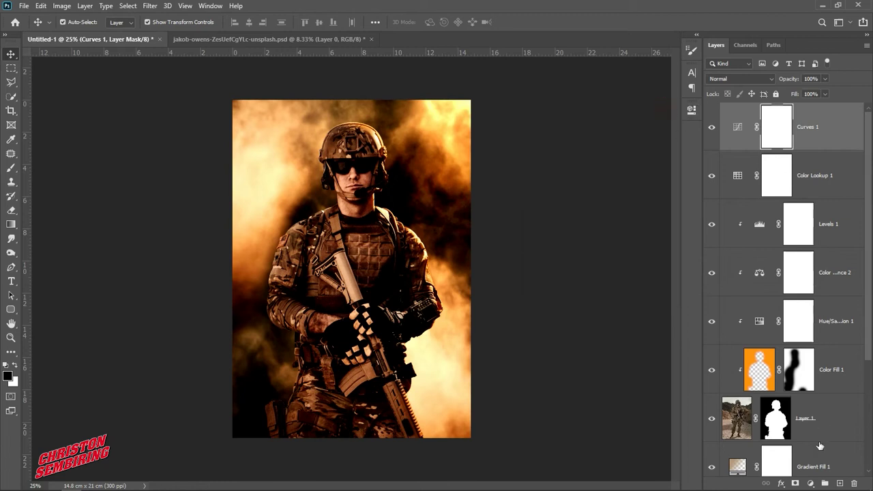
# Add a Brightness/Contrast adjustment with brightness raised to 16
pyautogui.click(811, 483)
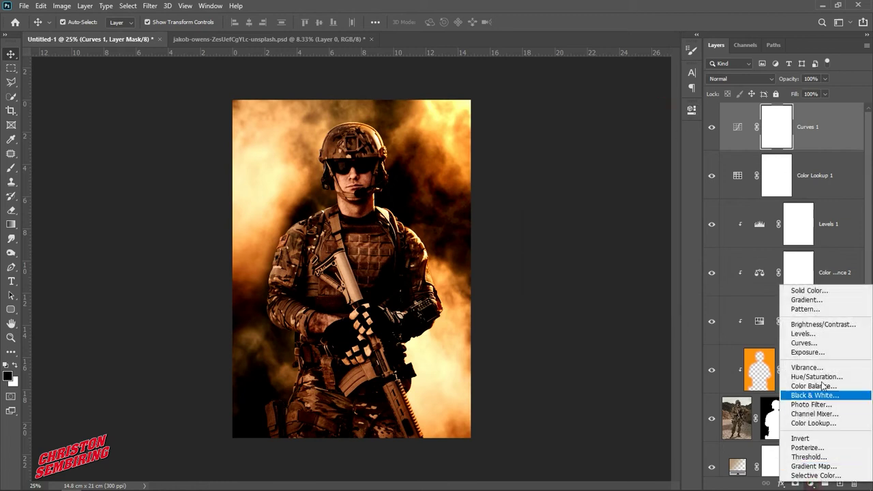
pyautogui.click(822, 324)
pyautogui.moveTo(600, 174); pyautogui.dragTo(590, 196)
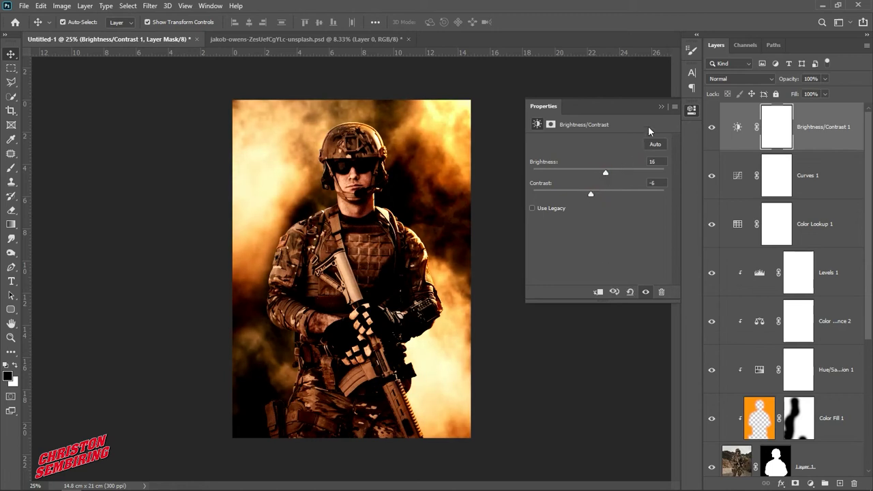
pyautogui.click(661, 106)
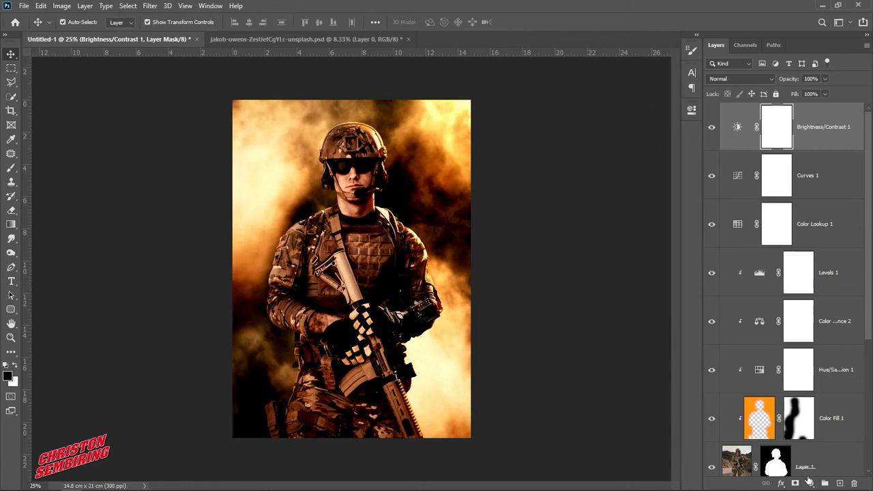
# Add a second Levels adjustment with roughly 1.03 midtone gamma and output black 14
pyautogui.click(810, 481)
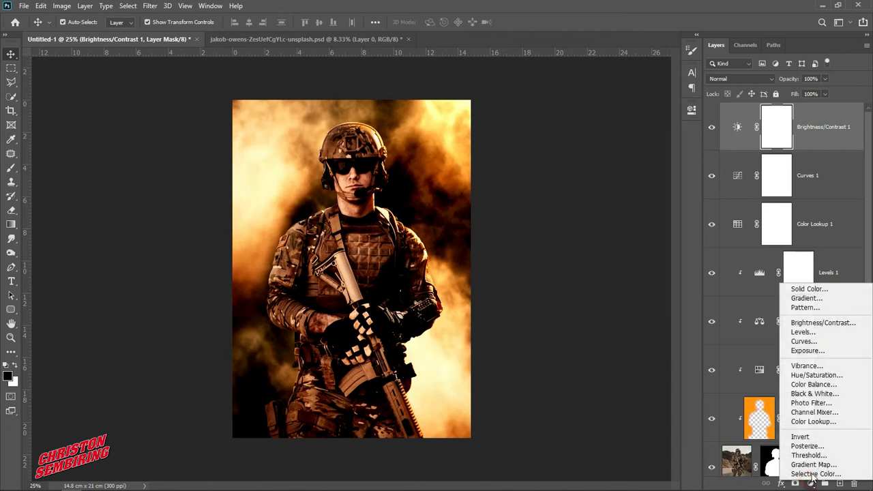
pyautogui.click(802, 333)
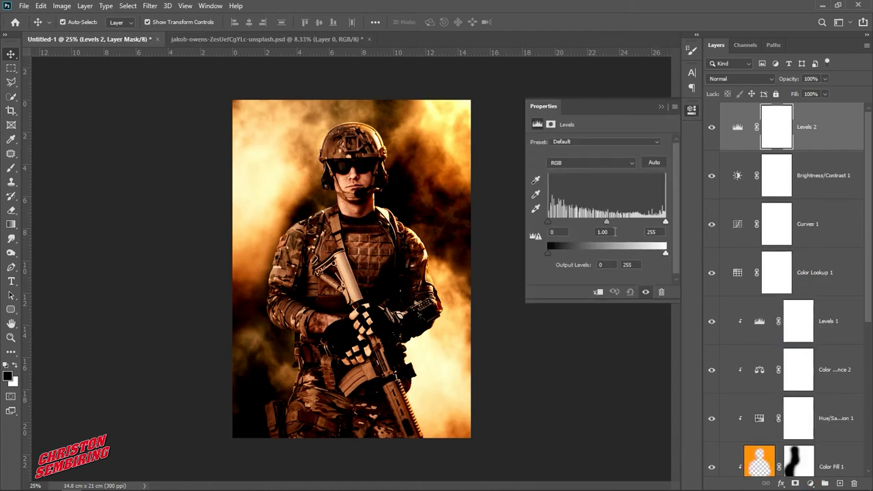
pyautogui.moveTo(607, 222); pyautogui.dragTo(600, 222)
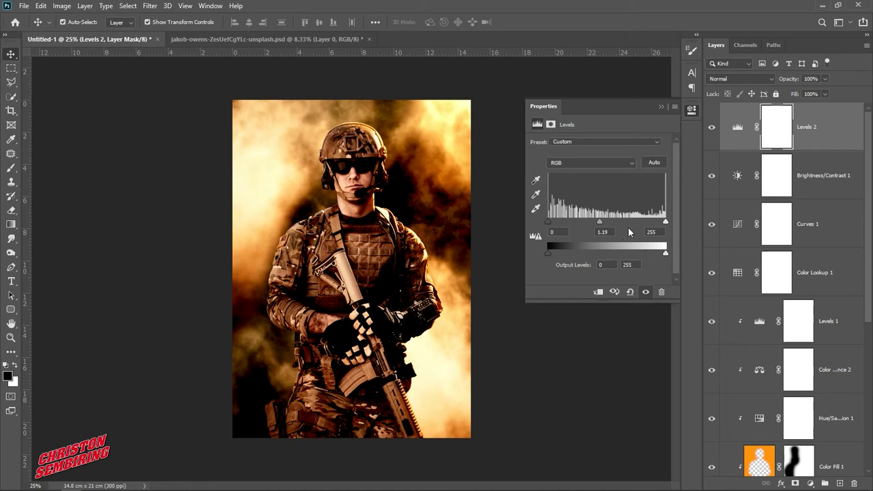
pyautogui.moveTo(664, 255); pyautogui.dragTo(669, 260)
pyautogui.moveTo(550, 253); pyautogui.dragTo(558, 254)
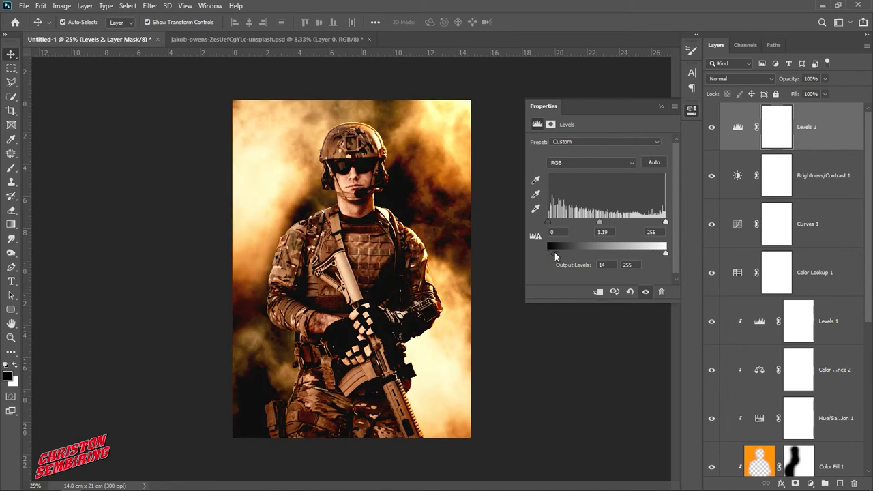
pyautogui.moveTo(601, 222); pyautogui.dragTo(606, 224)
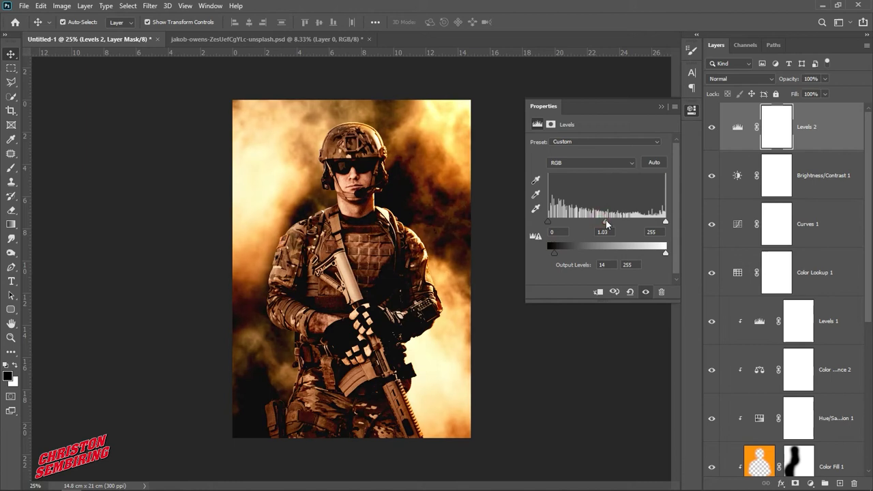
pyautogui.click(660, 107)
pyautogui.click(560, 160)
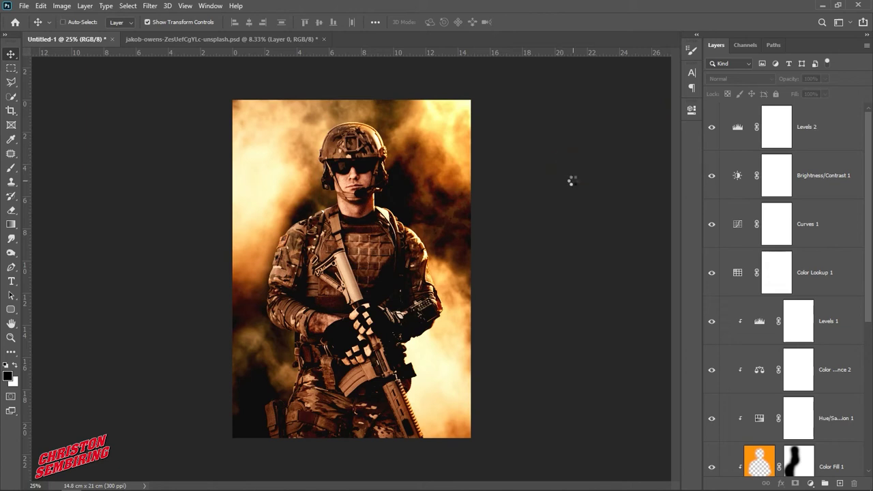
# Stamp all visible layers into a new Layer 2 and lower its exposure slightly in Camera Raw
pyautogui.hotkey('ctrl', 'alt', 'shift', 'e')
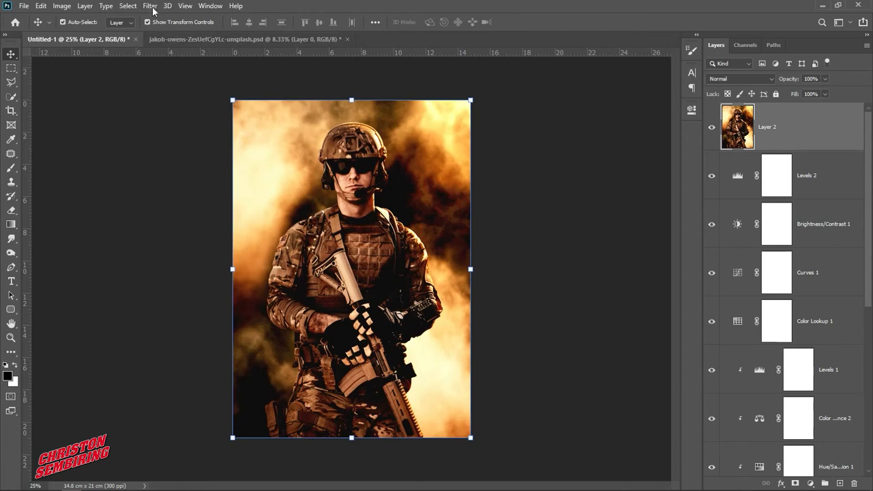
pyautogui.click(150, 6)
pyautogui.click(179, 70)
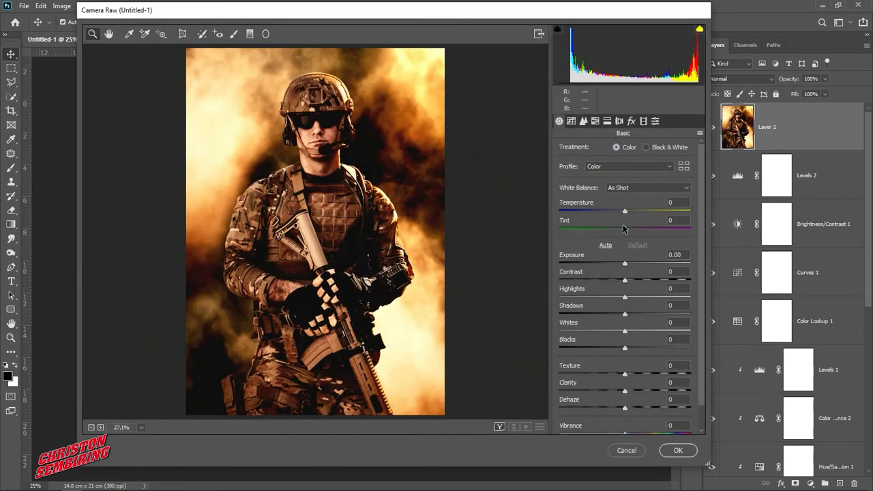
pyautogui.moveTo(625, 265); pyautogui.dragTo(619, 284)
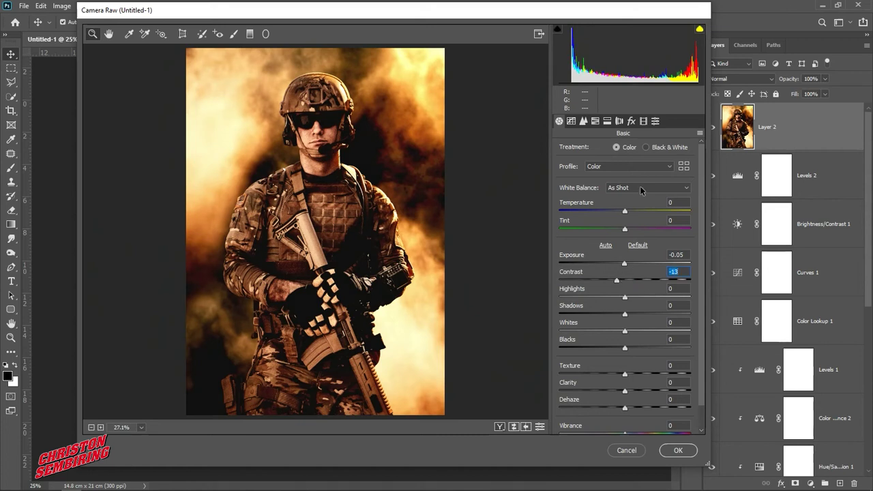
# Browse the Basic and Artistic profile groups in Camera Raw's Profile Browser
pyautogui.click(684, 167)
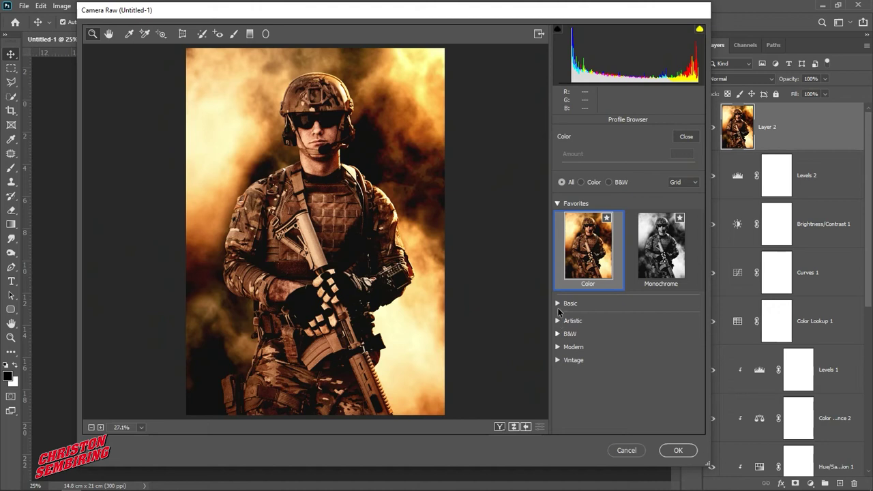
pyautogui.click(557, 304)
pyautogui.click(558, 384)
pyautogui.scroll(-3, 564, 338)
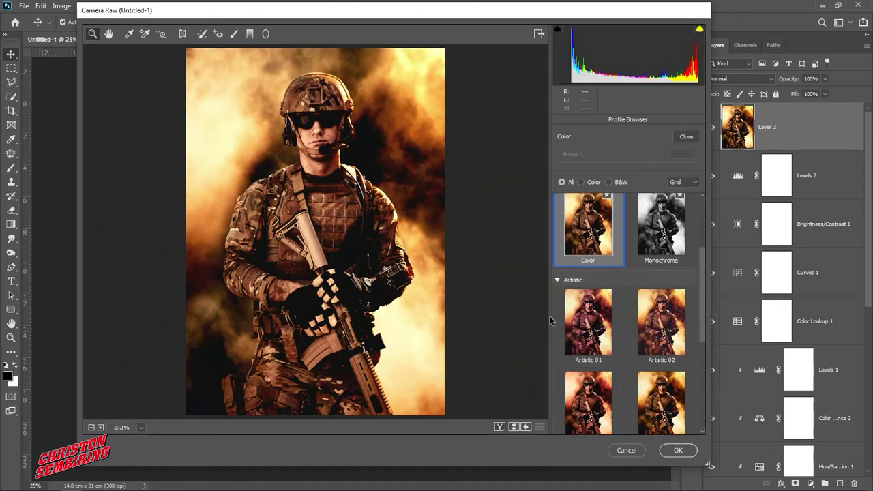
pyautogui.scroll(-3, 552, 322)
pyautogui.scroll(-2, 554, 322)
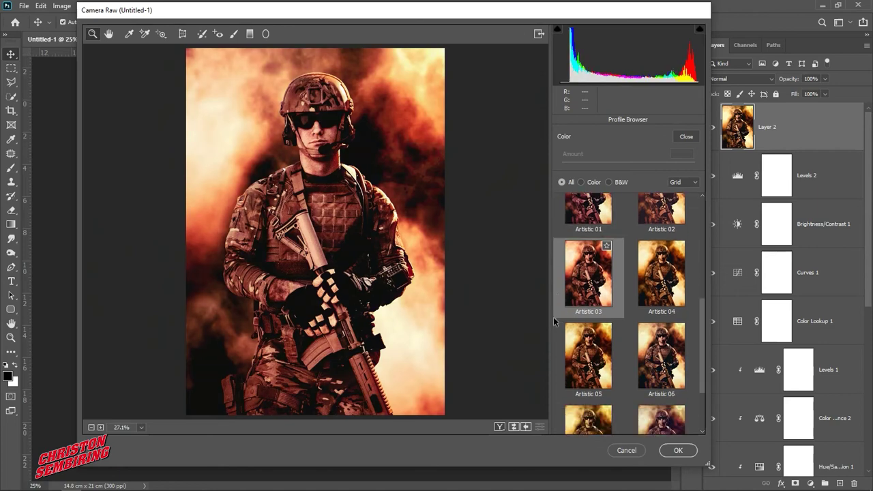
pyautogui.scroll(-3, 657, 348)
pyautogui.scroll(-1, 655, 342)
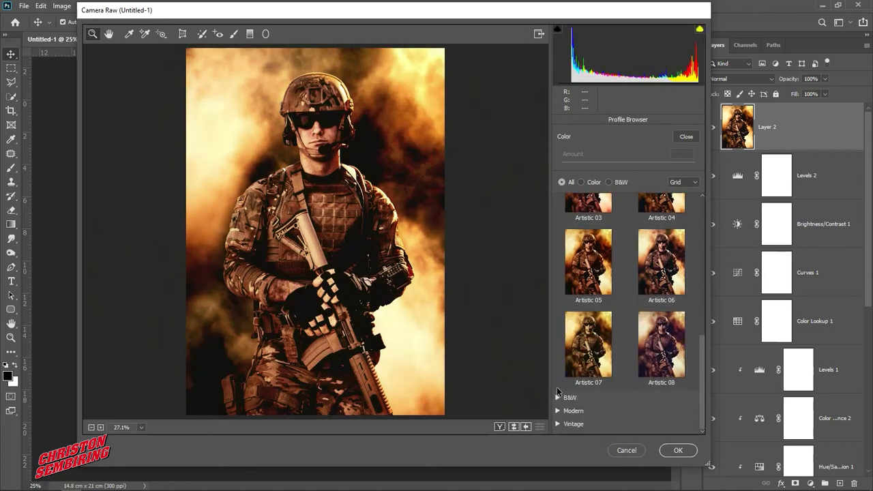
# Apply the Vintage 04 profile from the Vintage group and commit the Camera Raw filter
pyautogui.click(558, 411)
pyautogui.scroll(-3, 566, 389)
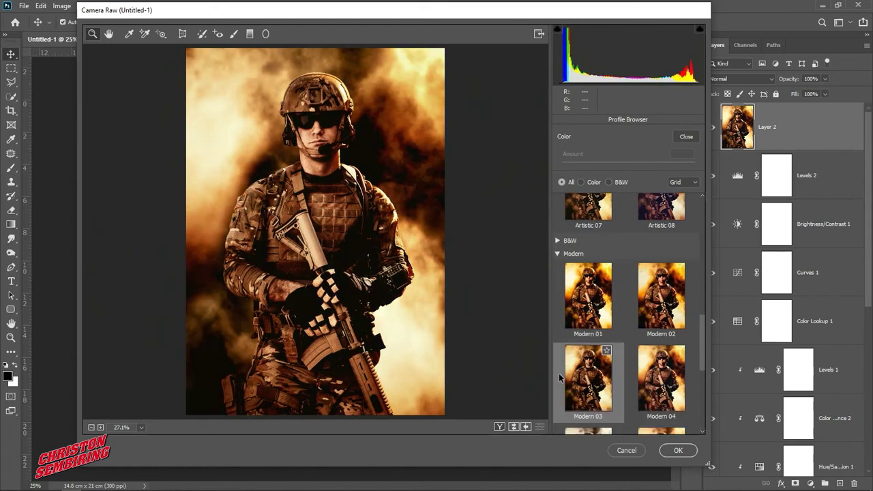
pyautogui.scroll(-3, 569, 376)
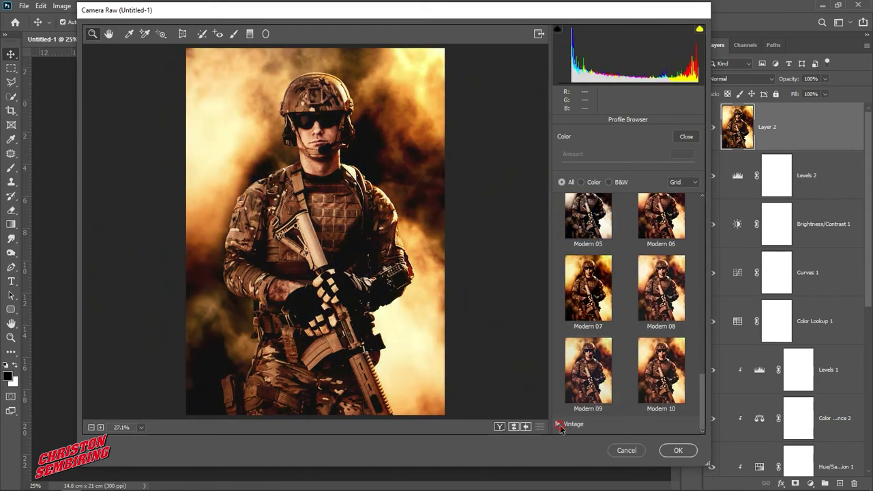
pyautogui.click(559, 424)
pyautogui.scroll(-2, 580, 383)
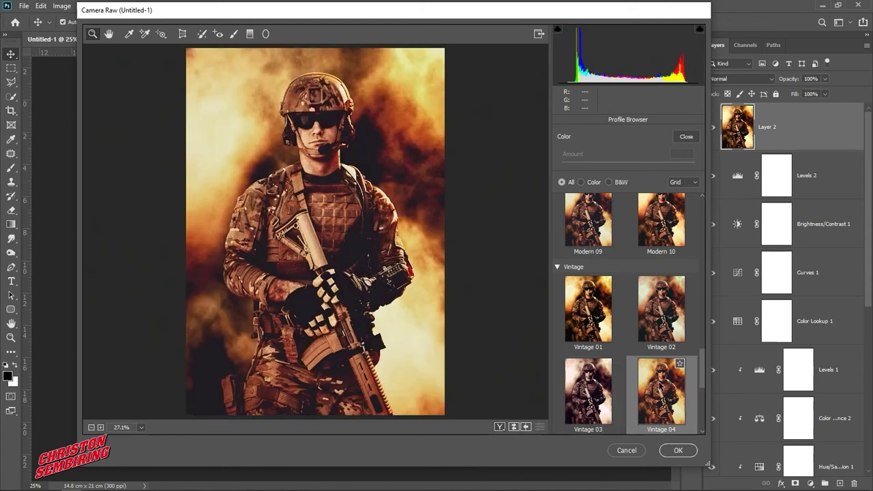
pyautogui.scroll(-2, 659, 385)
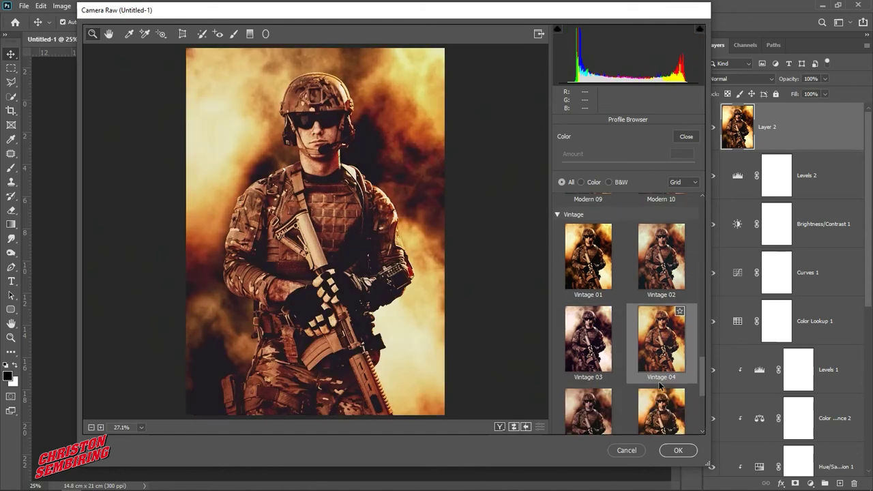
pyautogui.scroll(-3, 659, 385)
pyautogui.scroll(-1, 660, 385)
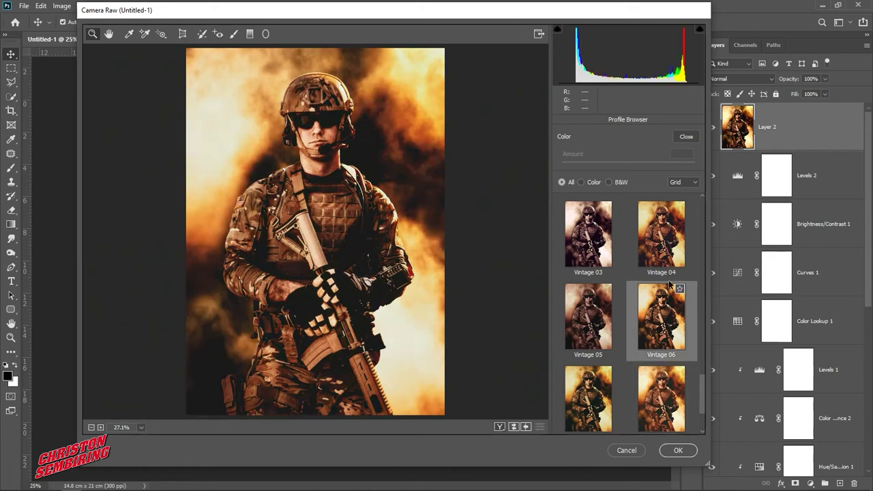
pyautogui.click(672, 249)
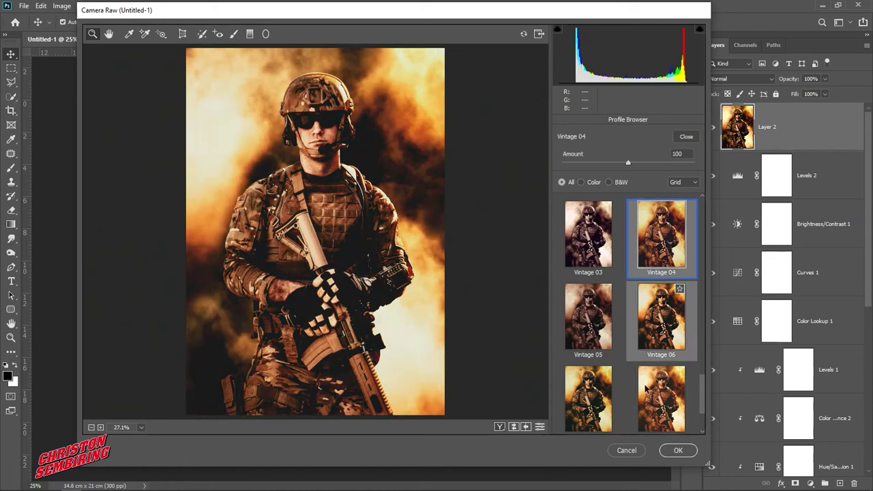
pyautogui.click(678, 450)
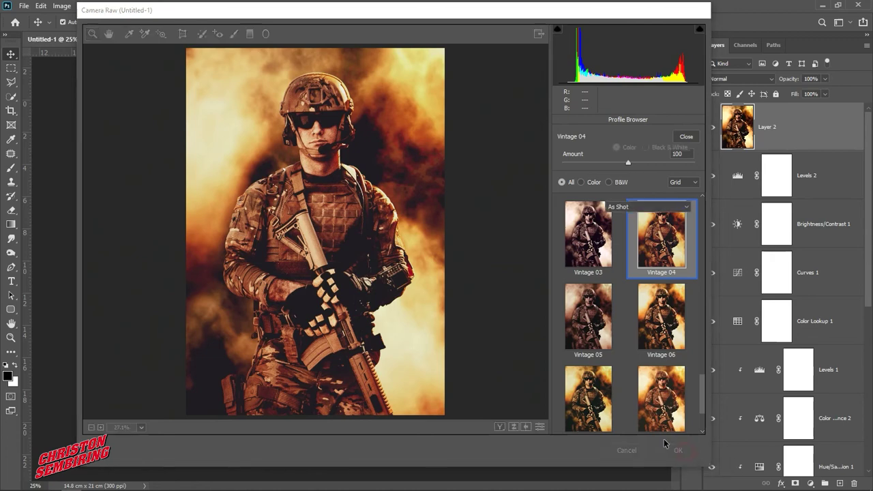
pyautogui.click(549, 341)
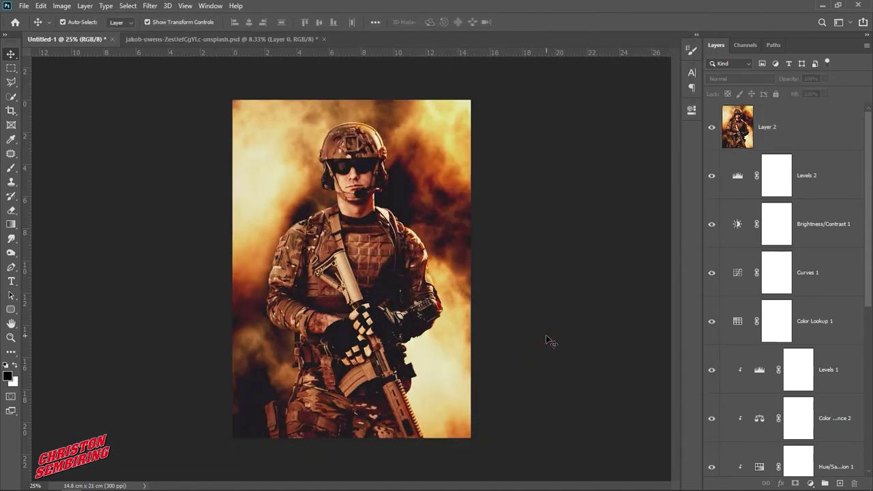
# Close the original soldier photo without saving and open the Movie Poster Template PNG
pyautogui.click(282, 38)
pyautogui.click(323, 38)
pyautogui.click(438, 192)
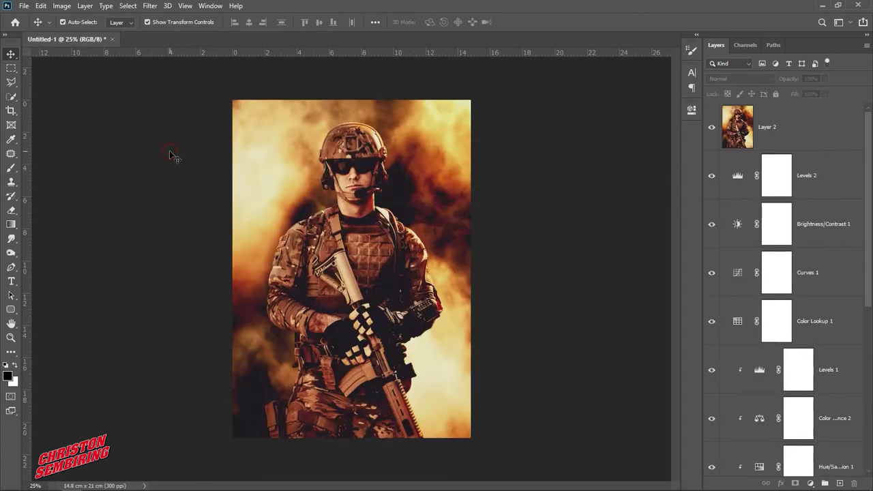
pyautogui.click(28, 7)
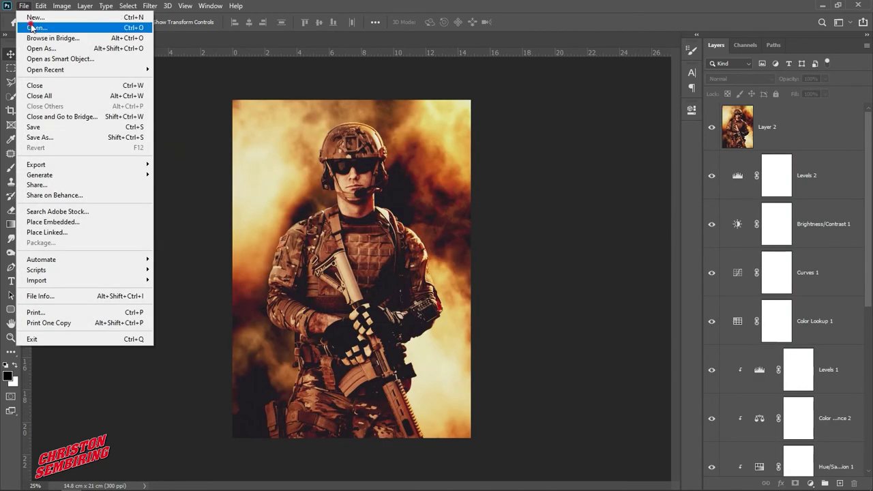
pyautogui.click(34, 26)
pyautogui.click(316, 92)
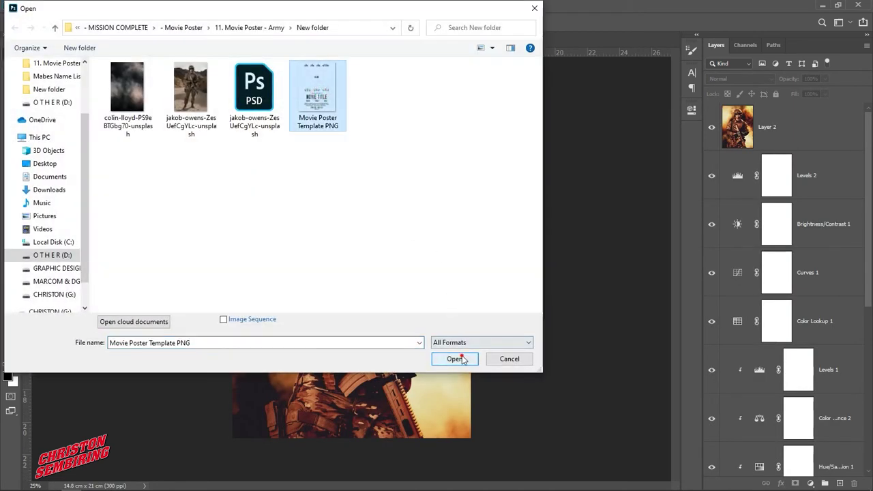
pyautogui.click(452, 357)
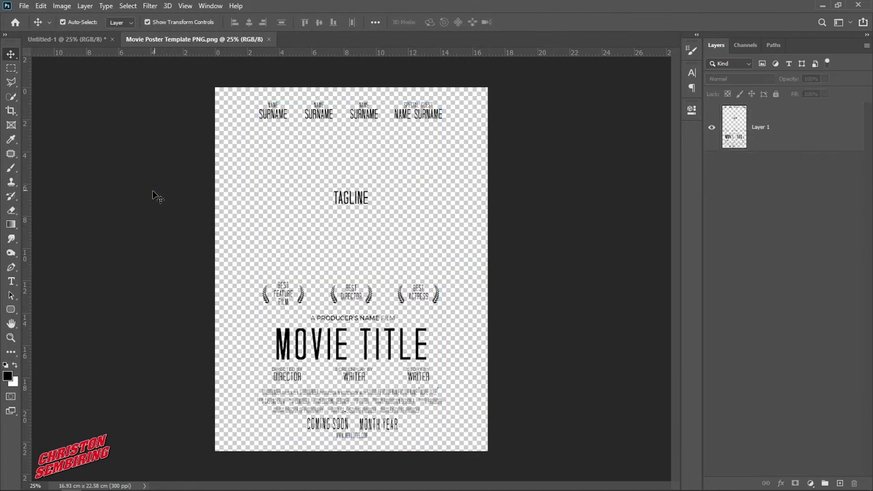
# Cut the template's top row of name credits onto their own layer and drag them toward the poster
pyautogui.click(11, 69)
pyautogui.moveTo(247, 93); pyautogui.dragTo(451, 134)
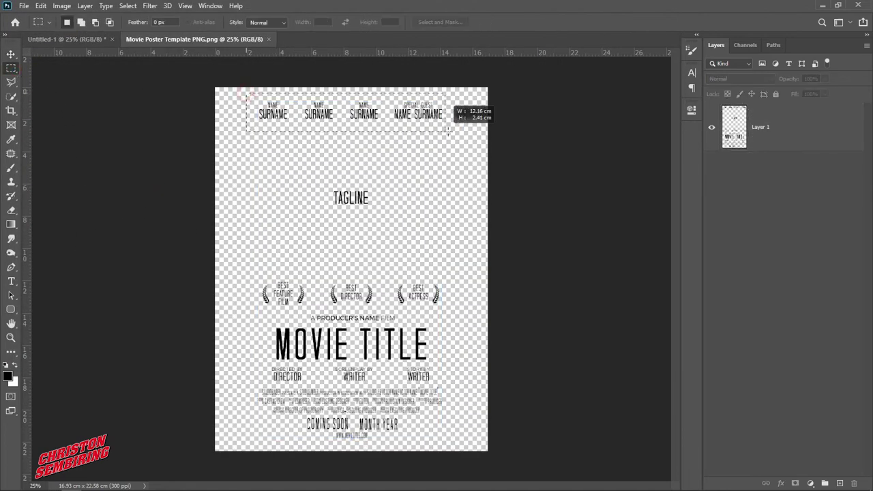
pyautogui.click(806, 138)
pyautogui.rightClick(412, 114)
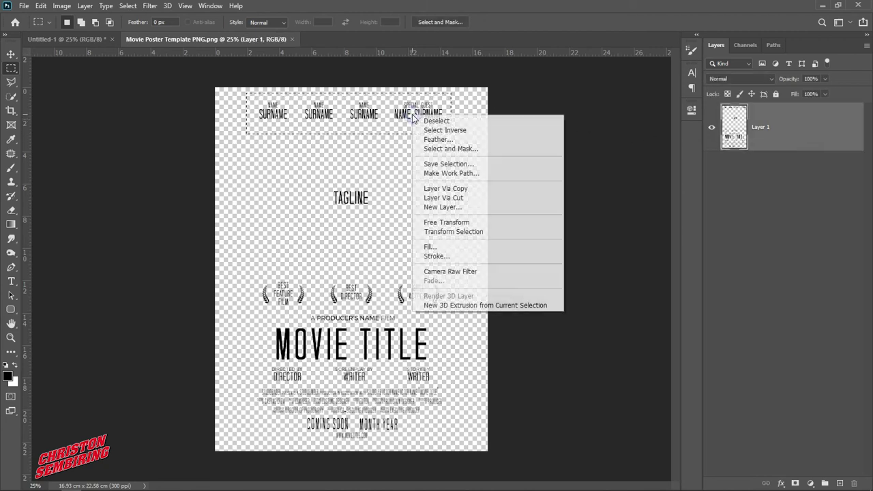
pyautogui.click(478, 198)
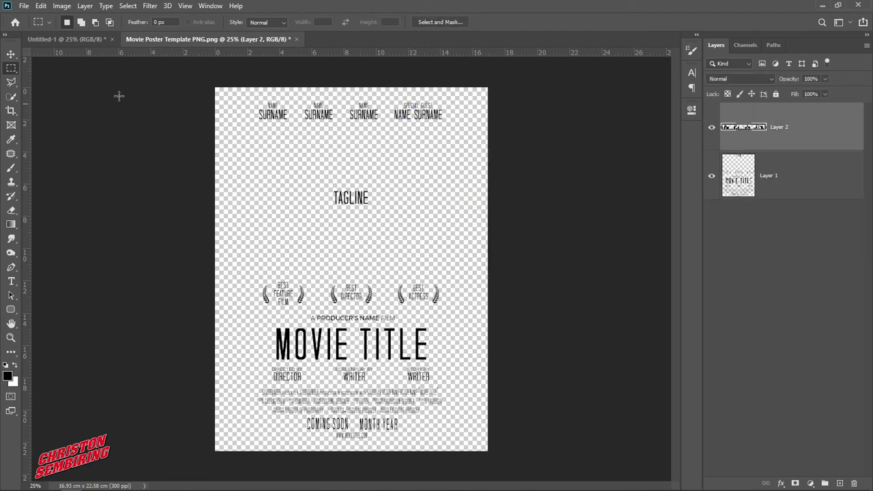
pyautogui.click(11, 54)
pyautogui.moveTo(275, 114); pyautogui.dragTo(319, 142)
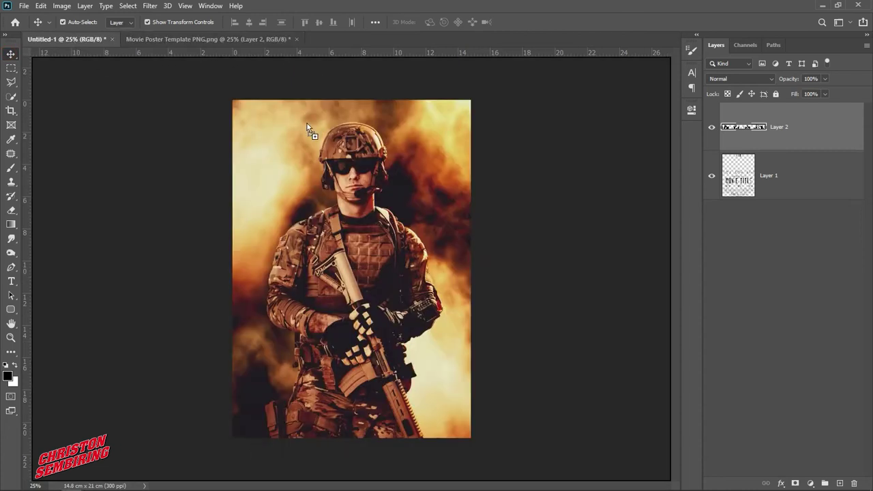
# Drop the name credits into the poster, lock the soldier layer, and centre the credits along the top
pyautogui.moveTo(319, 141); pyautogui.dragTo(282, 133)
pyautogui.moveTo(345, 127); pyautogui.dragTo(372, 130)
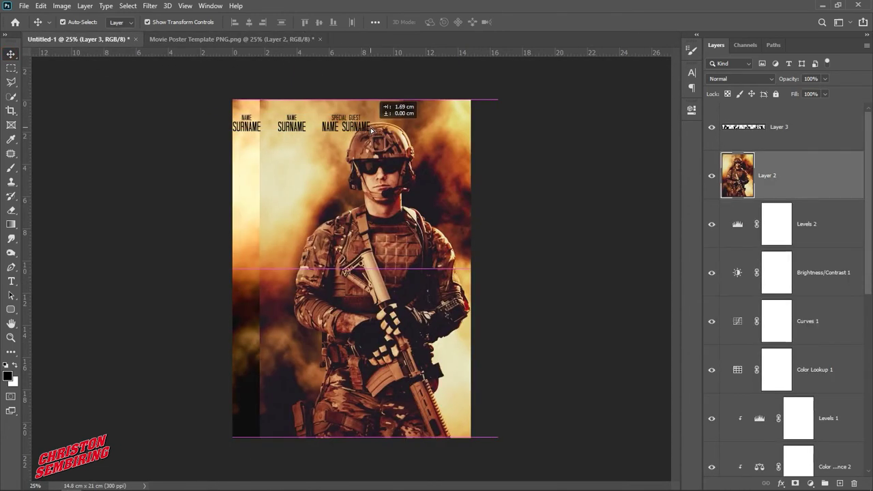
pyautogui.hotkey('ctrl', 'z')
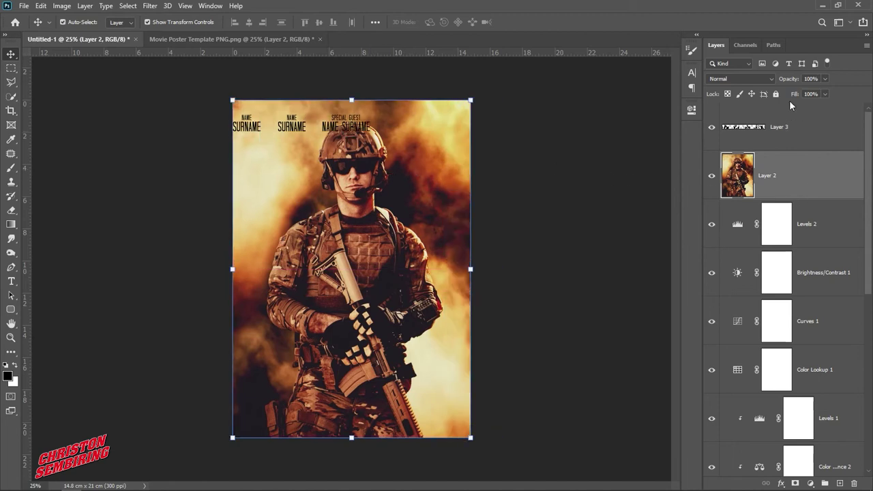
pyautogui.click(777, 94)
pyautogui.click(779, 131)
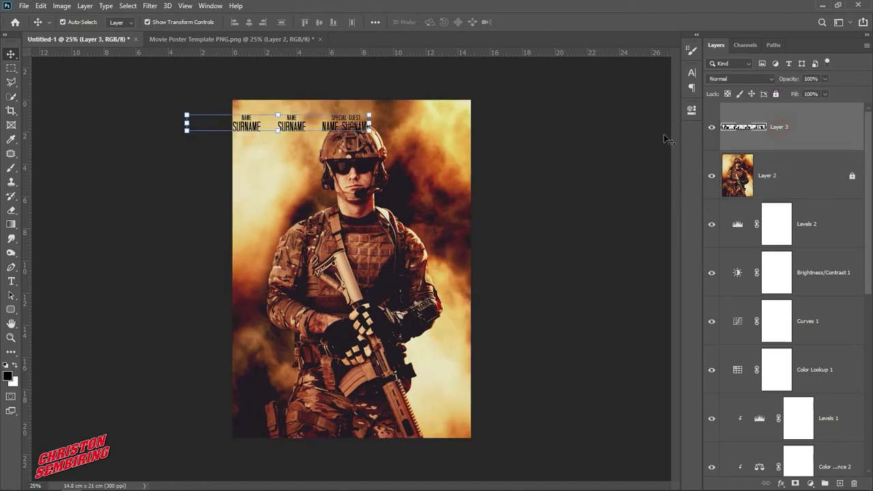
pyautogui.moveTo(334, 126); pyautogui.dragTo(406, 125)
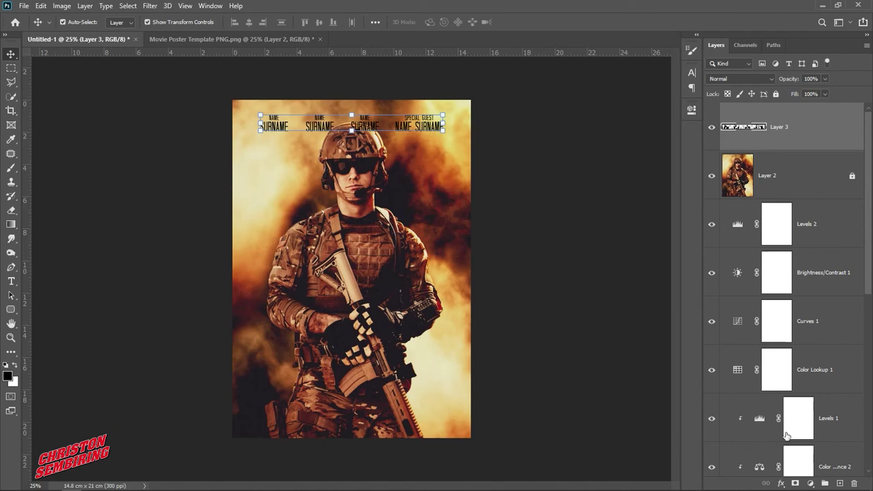
pyautogui.click(781, 483)
pyautogui.click(806, 436)
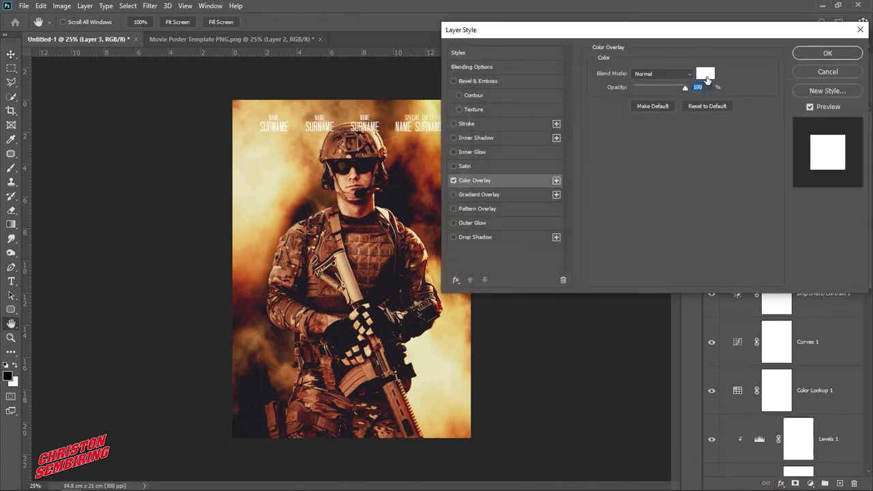
# Set the credits' Color Overlay to white and add a default Drop Shadow at 100% opacity
pyautogui.click(706, 75)
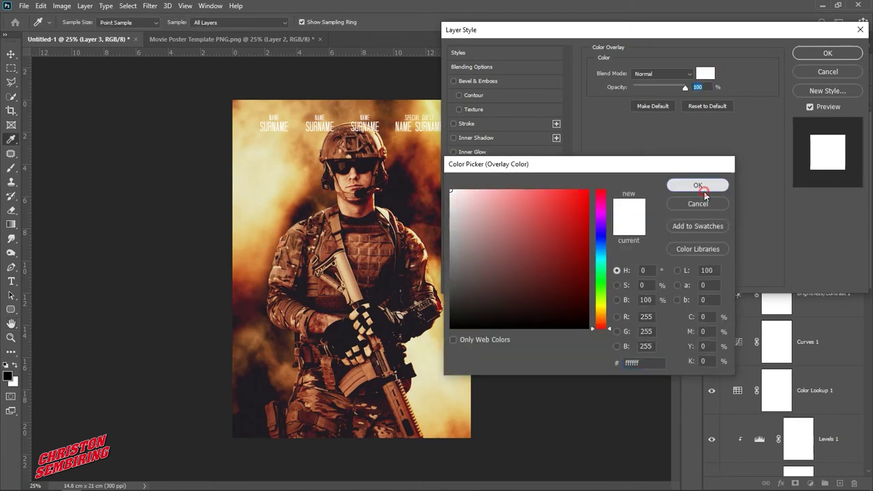
pyautogui.click(698, 186)
pyautogui.click(477, 238)
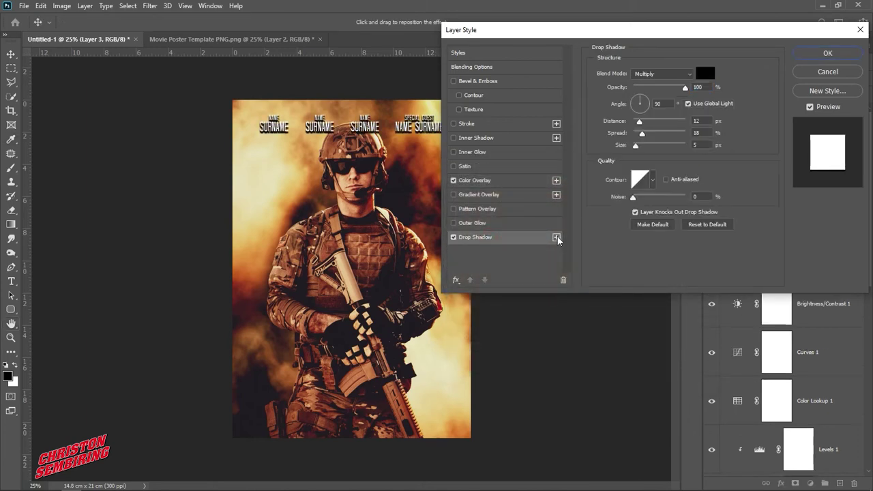
pyautogui.click(707, 224)
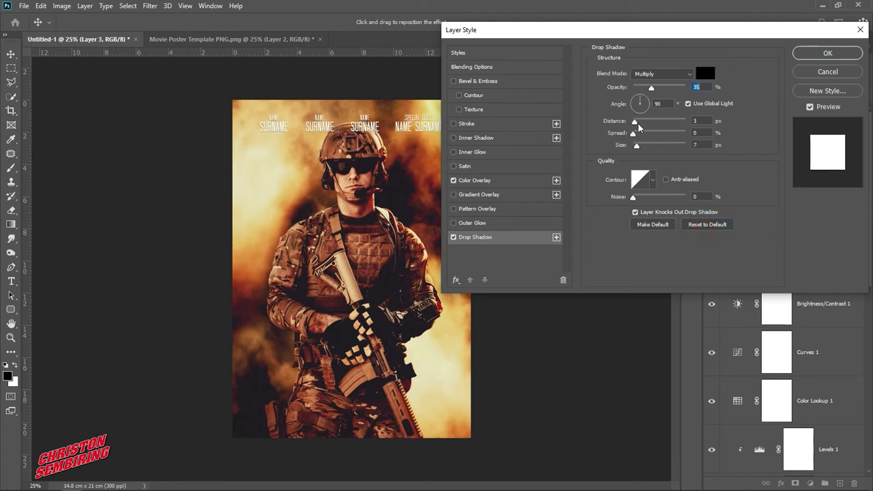
pyautogui.moveTo(651, 87); pyautogui.dragTo(686, 88)
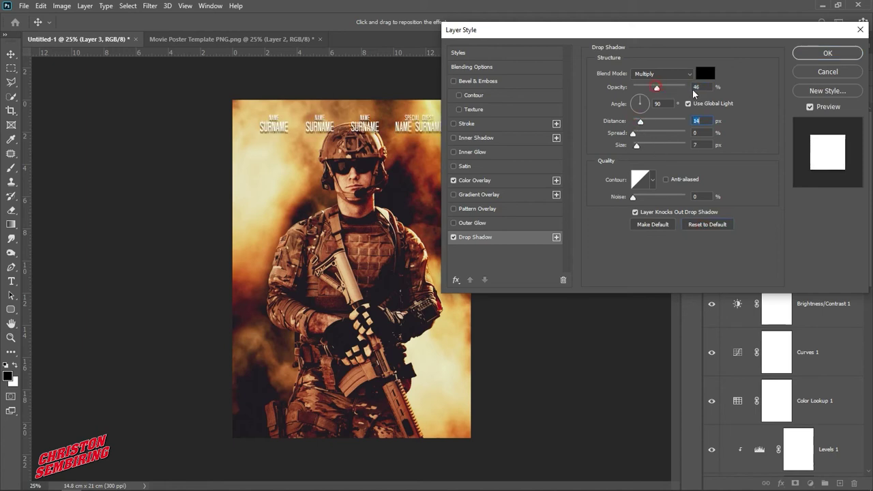
# Set the drop shadow distance to 10 px and spread to 7%, then apply both effects
pyautogui.click(633, 133)
pyautogui.click(637, 145)
pyautogui.moveTo(641, 122); pyautogui.dragTo(638, 138)
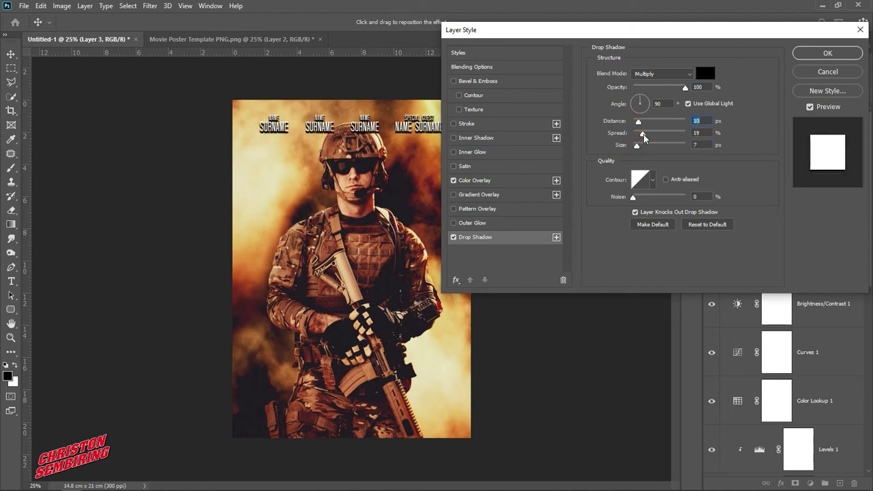
pyautogui.moveTo(638, 136); pyautogui.dragTo(641, 136)
pyautogui.scroll(-10, 709, 134)
pyautogui.scroll(-1, 709, 134)
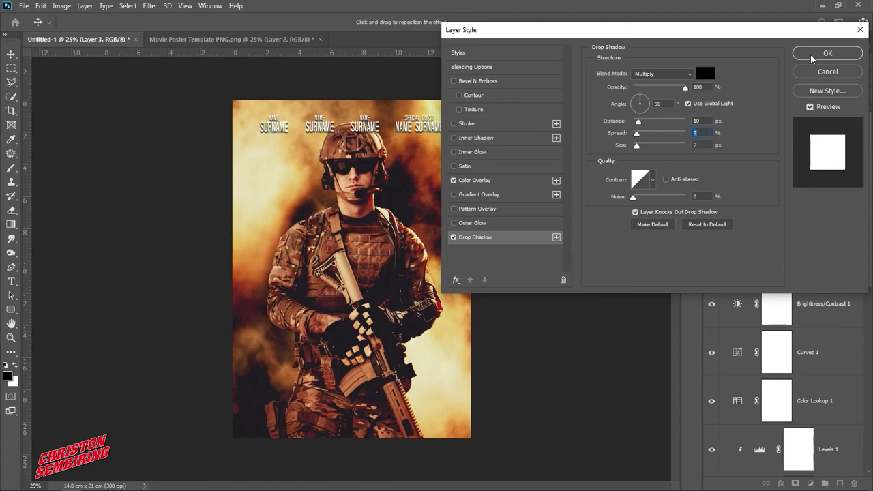
pyautogui.click(828, 53)
pyautogui.click(811, 137)
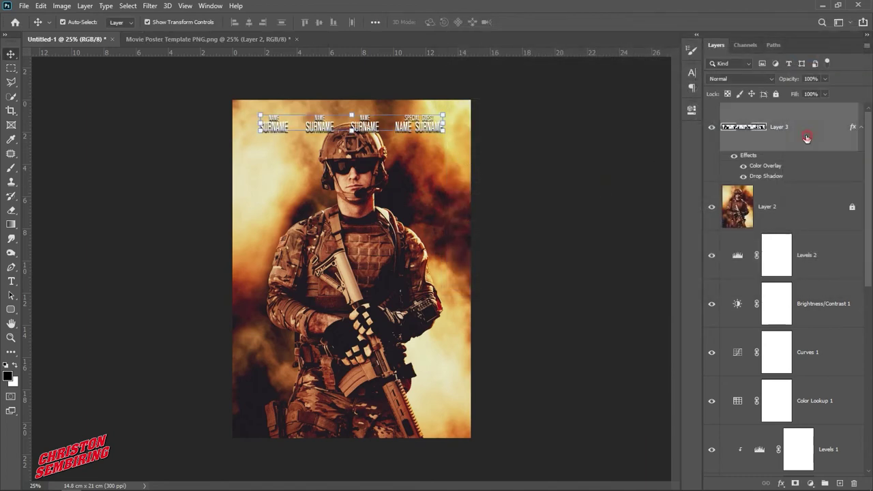
# Cut the template's small-print credits block onto its own layer
pyautogui.click(651, 174)
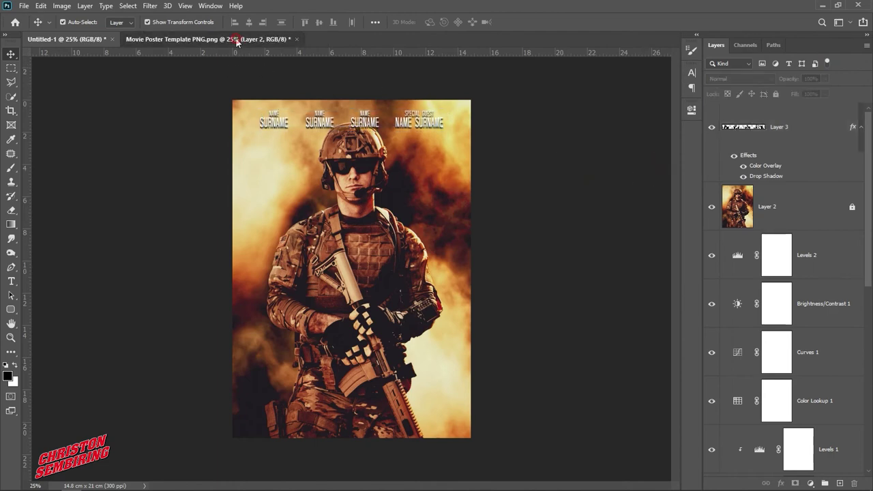
pyautogui.click(234, 39)
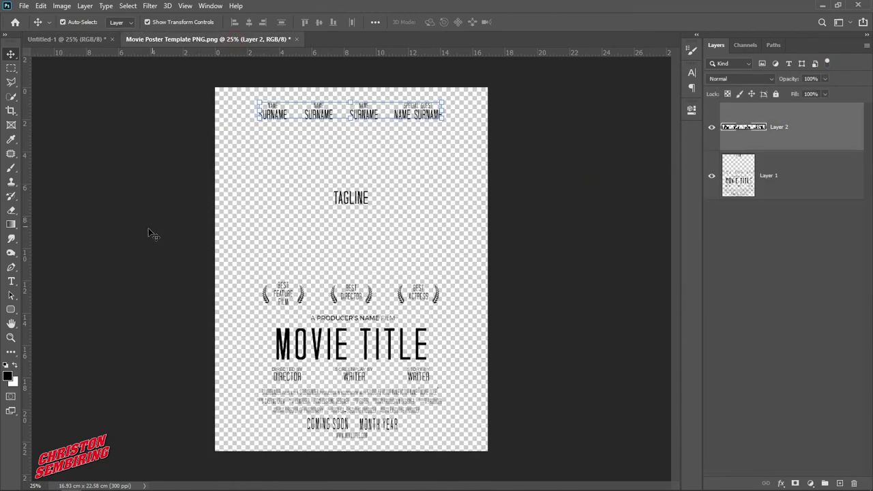
pyautogui.click(11, 69)
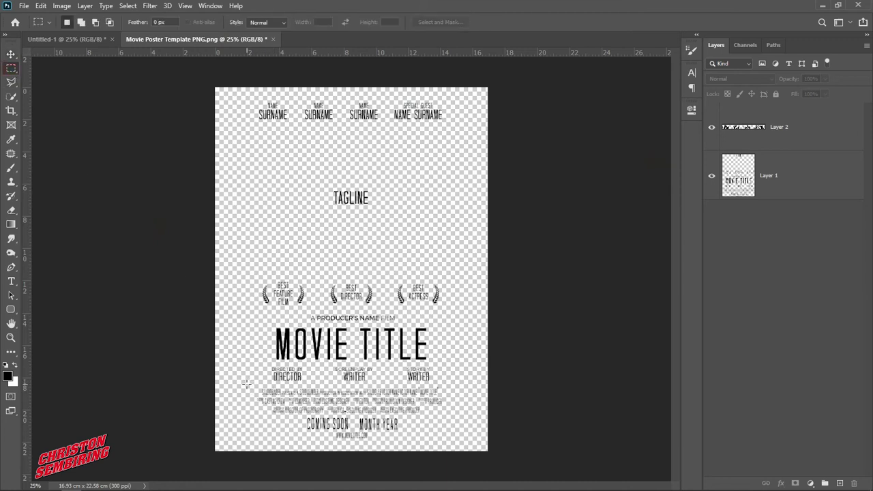
pyautogui.moveTo(246, 384); pyautogui.dragTo(464, 416)
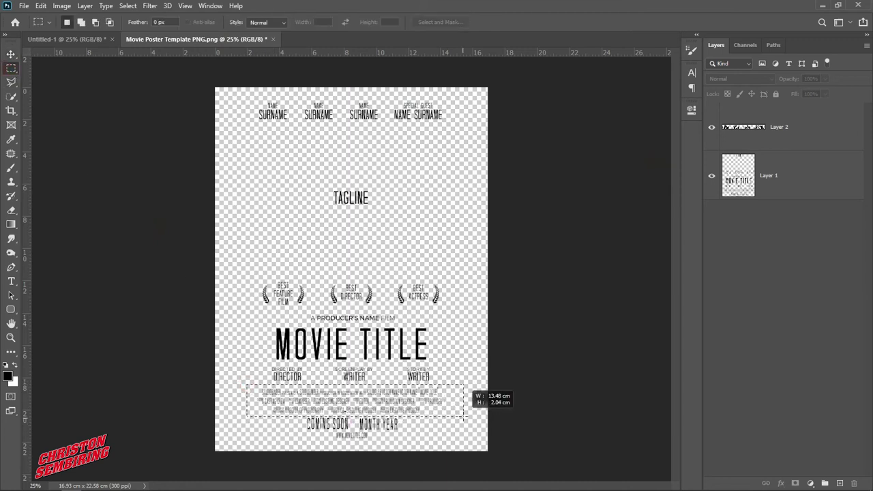
pyautogui.click(766, 175)
pyautogui.rightClick(425, 397)
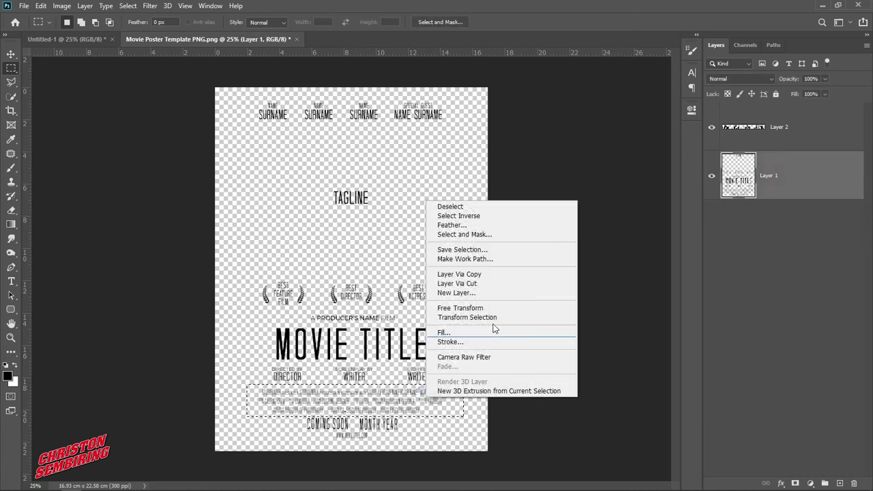
pyautogui.click(478, 283)
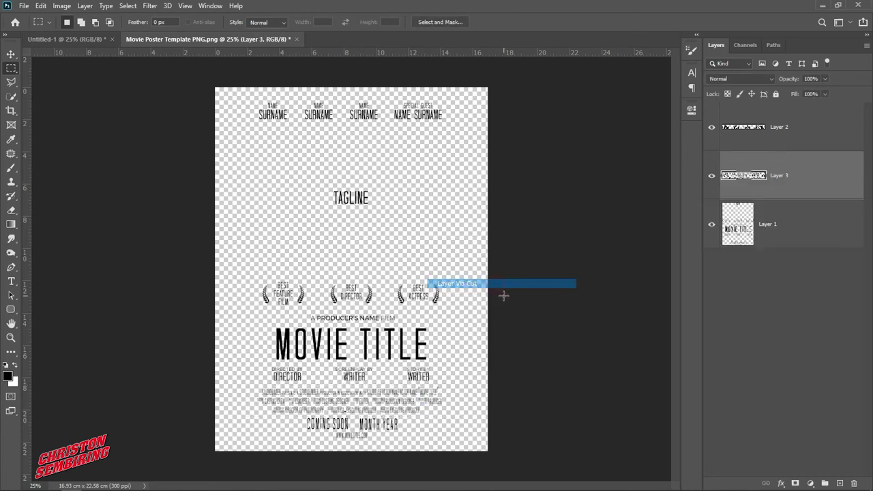
# Drag the cut credits block from the template into the poster document
pyautogui.click(11, 53)
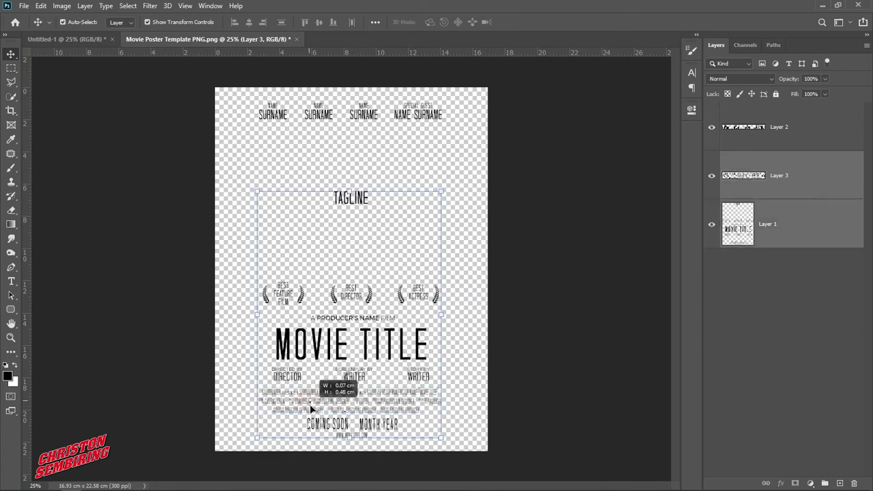
pyautogui.moveTo(309, 403); pyautogui.dragTo(287, 406)
pyautogui.click(273, 408)
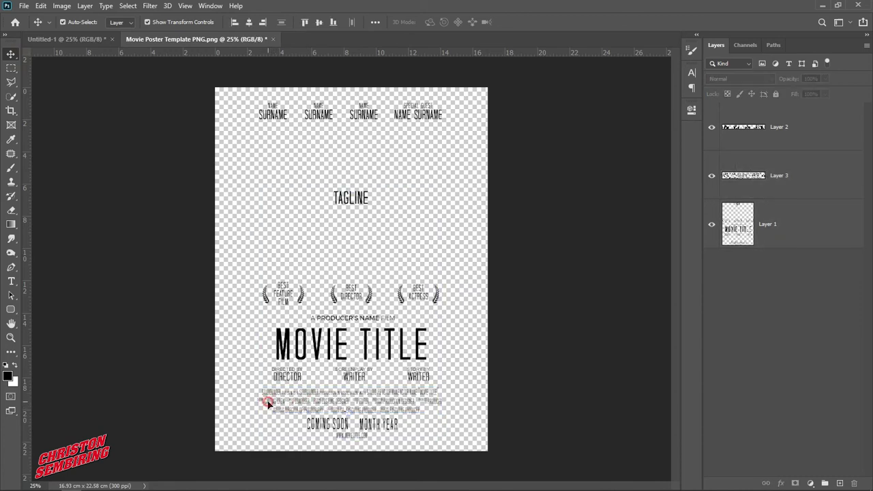
pyautogui.keyDown('shift'); pyautogui.click(282, 400); pyautogui.keyUp('shift')
pyautogui.scroll(3, 281, 399)
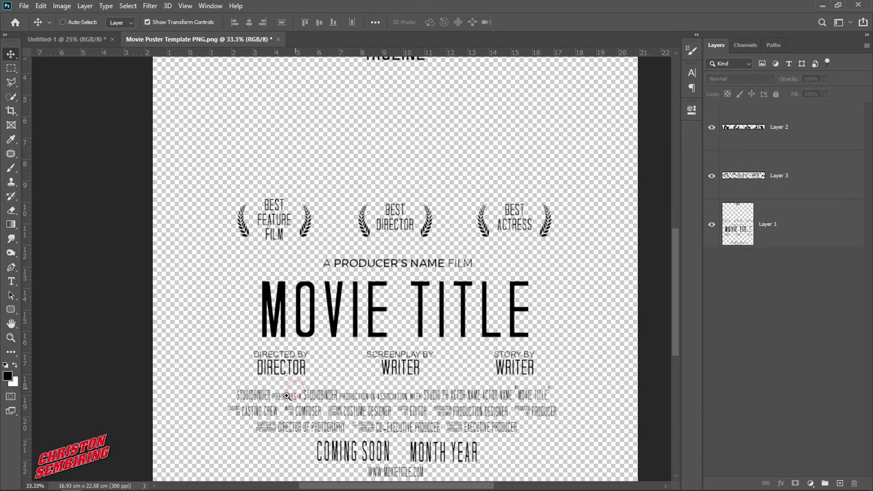
pyautogui.moveTo(261, 400); pyautogui.dragTo(266, 400)
pyautogui.moveTo(212, 233)
pyautogui.mouseDown()
pyautogui.moveTo(84, 41)
pyautogui.moveTo(267, 333)
pyautogui.mouseUp()
pyautogui.moveTo(290, 399); pyautogui.dragTo(291, 404)
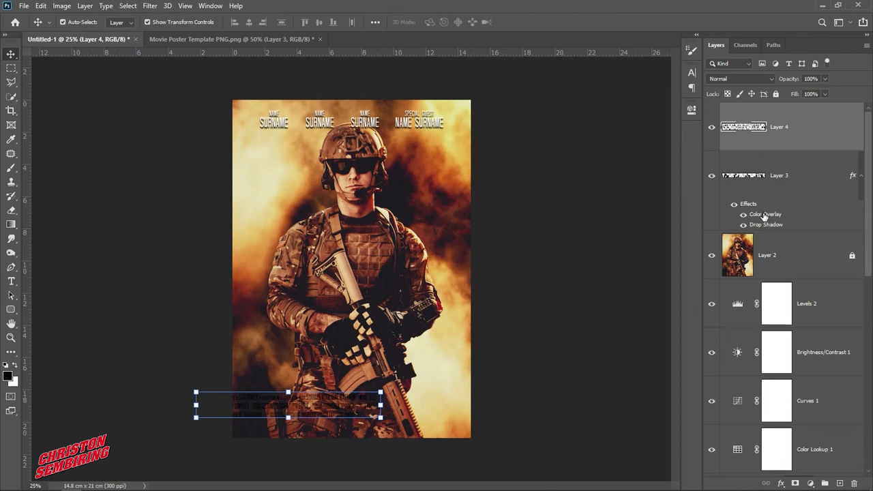
# Copy Layer 3's overlay and shadow onto the credits block and centre it at the poster bottom
pyautogui.moveTo(754, 205); pyautogui.dragTo(782, 137)
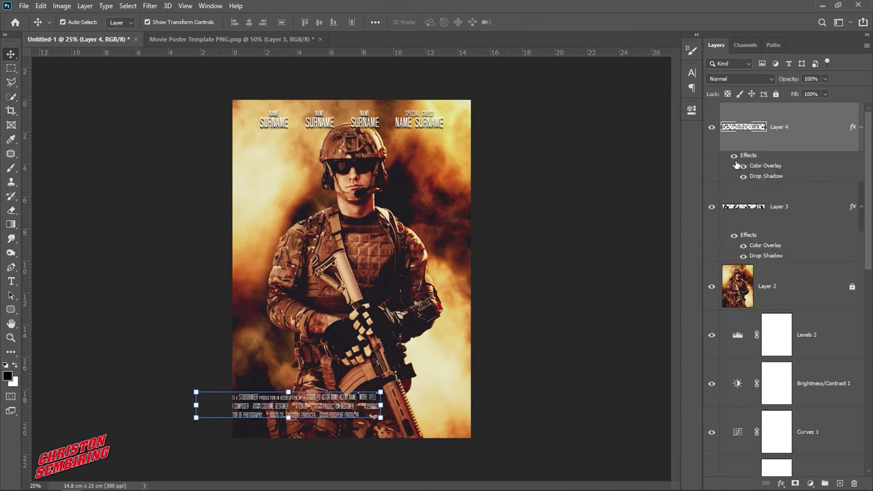
pyautogui.moveTo(349, 397); pyautogui.dragTo(413, 416)
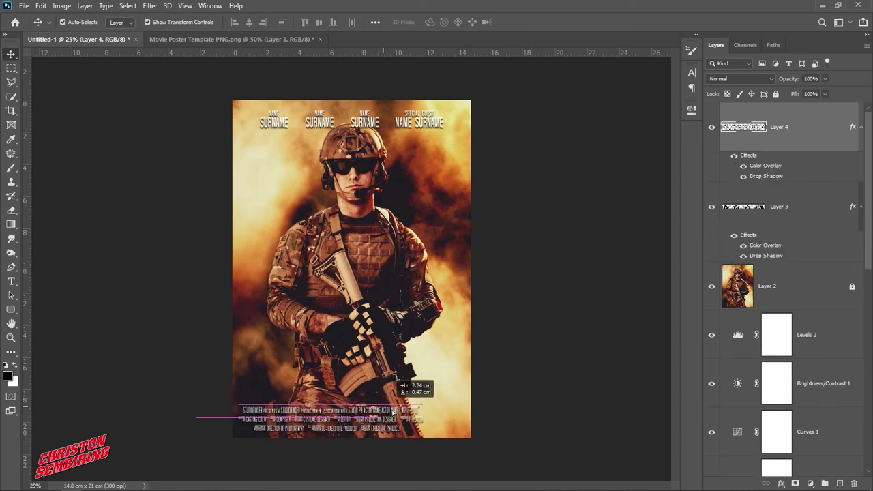
pyautogui.moveTo(414, 415); pyautogui.dragTo(409, 410)
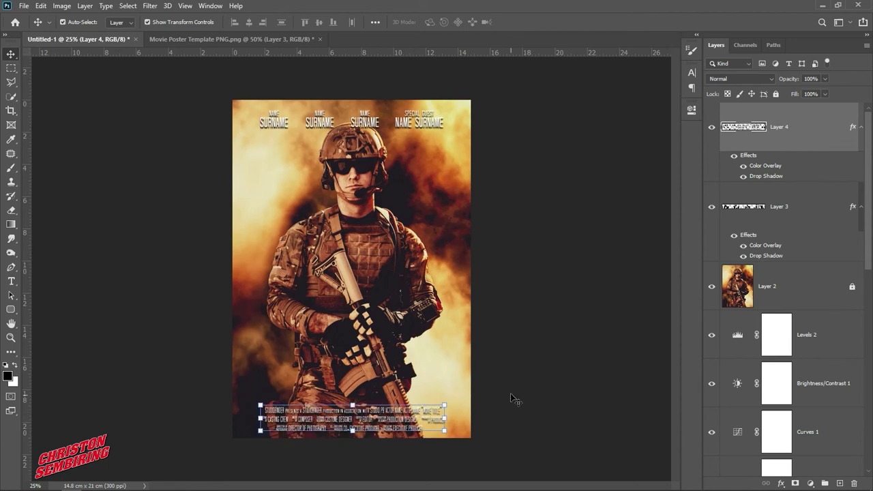
pyautogui.click(522, 379)
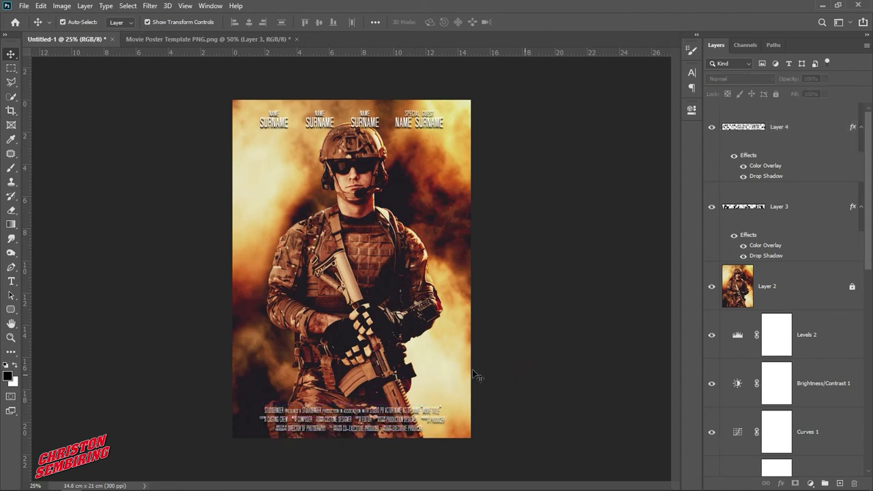
pyautogui.click(11, 281)
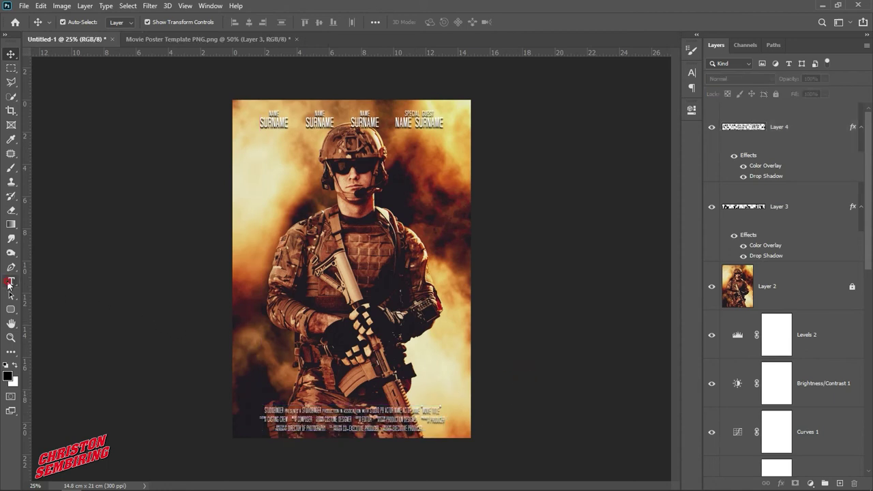
# Type a two-line 'THE' / 'SOLDIER' title and colour it white (ffffff)
pyautogui.click(322, 312)
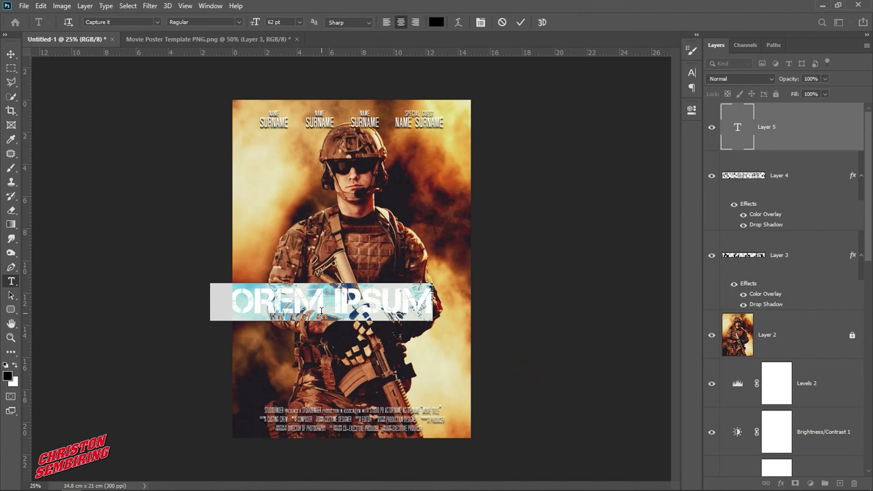
pyautogui.write('THE')
pyautogui.press('Return')
pyautogui.write('SOLDIER')
pyautogui.click(10, 54)
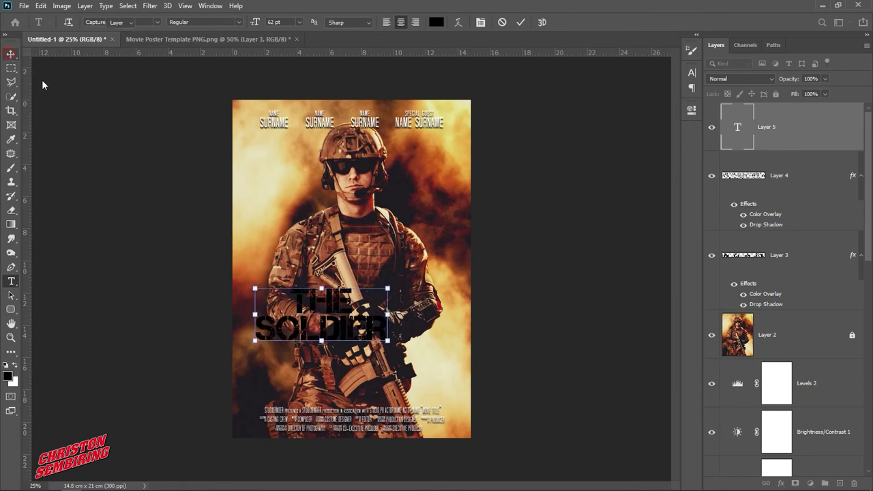
pyautogui.click(690, 75)
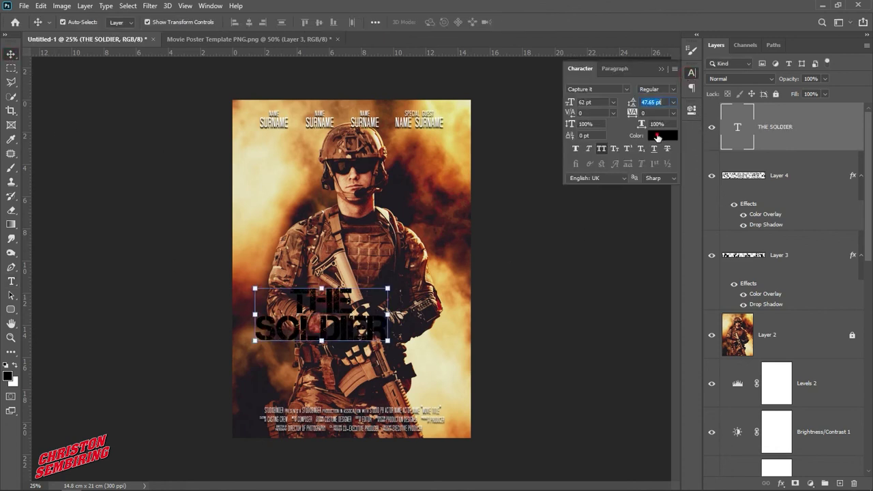
pyautogui.click(657, 137)
pyautogui.write('ffffff')
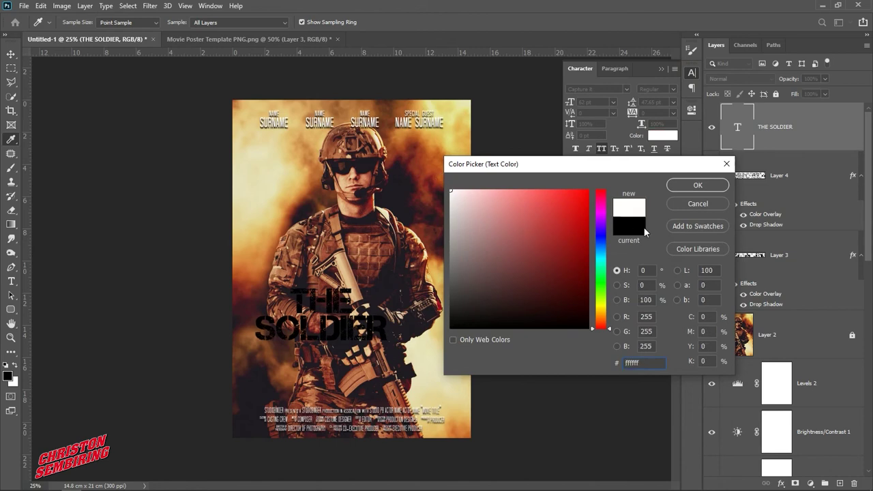
pyautogui.click(693, 183)
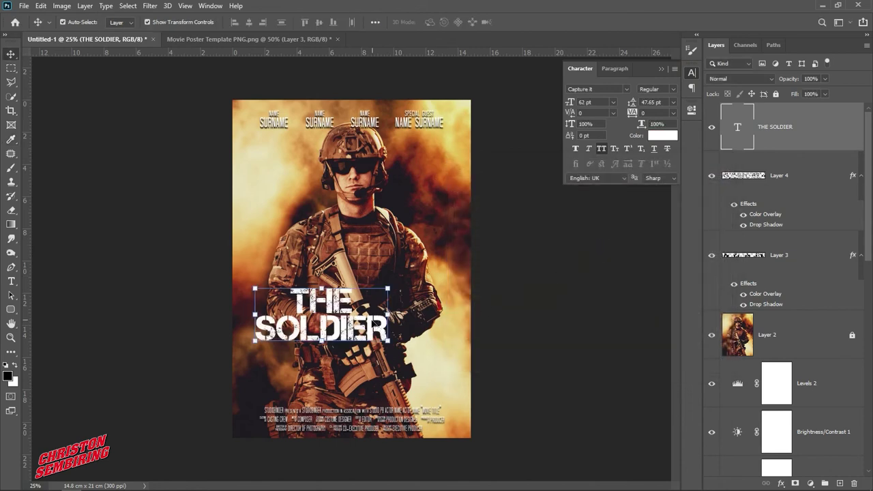
# Enlarge the title, move it down above the credits, and shrink THE to about 31 pt
pyautogui.moveTo(373, 325); pyautogui.dragTo(405, 377)
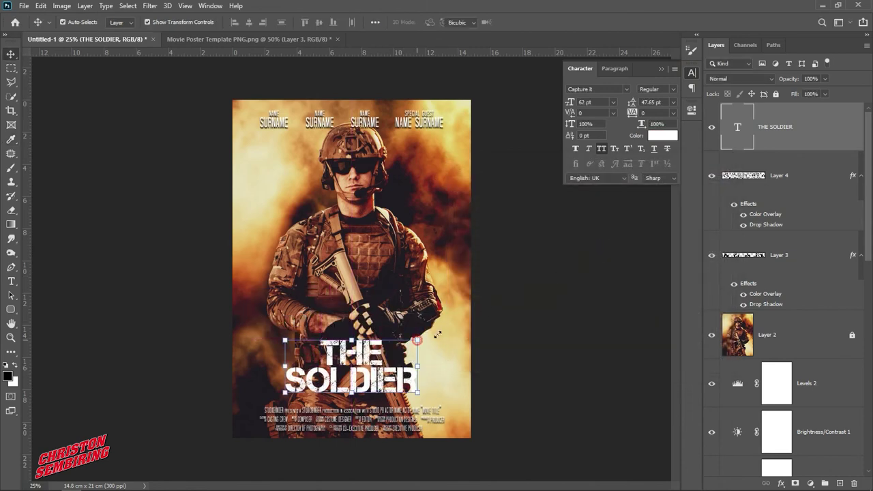
pyautogui.moveTo(438, 335); pyautogui.dragTo(488, 301)
pyautogui.moveTo(394, 369); pyautogui.dragTo(371, 374)
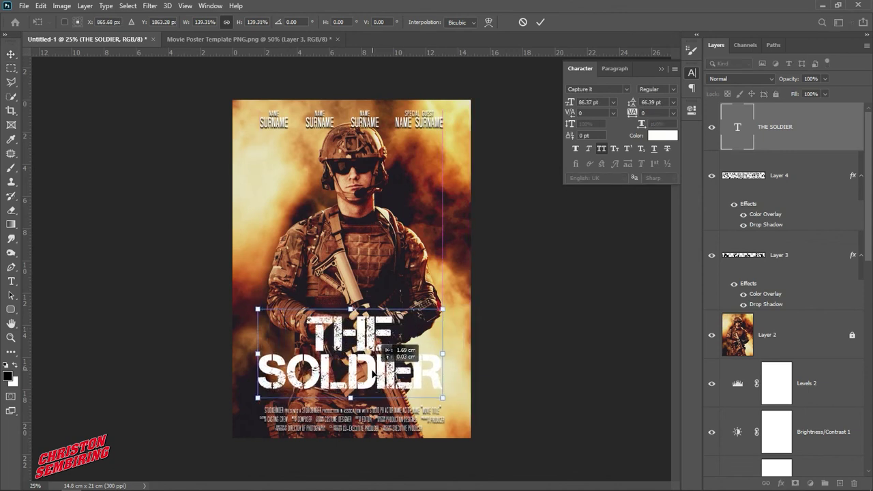
pyautogui.click(11, 281)
pyautogui.doubleClick(350, 333)
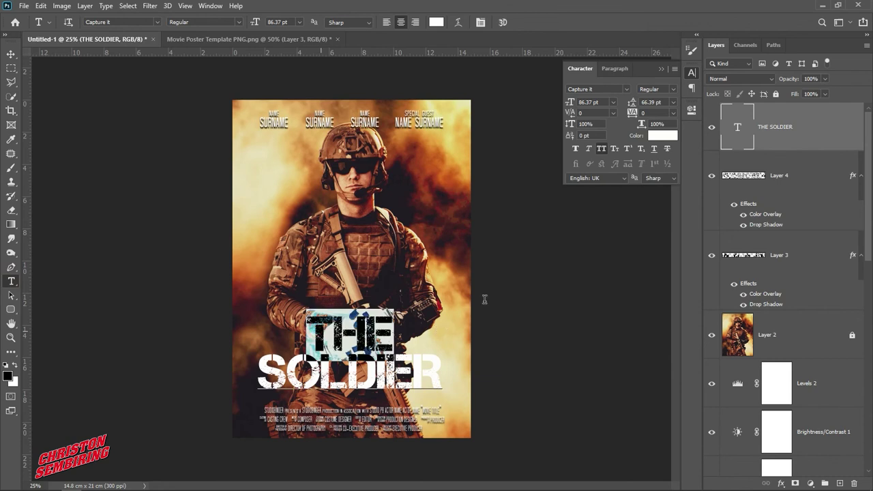
pyautogui.moveTo(572, 105); pyautogui.dragTo(542, 121)
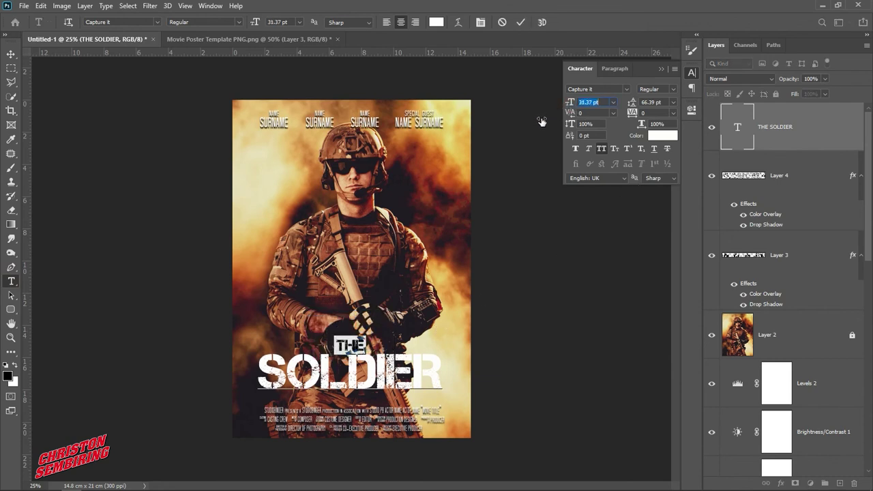
pyautogui.click(11, 54)
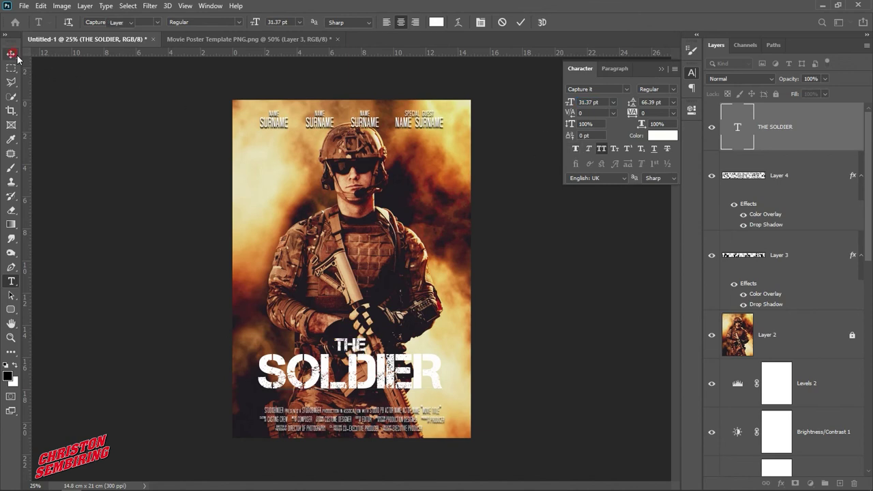
pyautogui.click(424, 375)
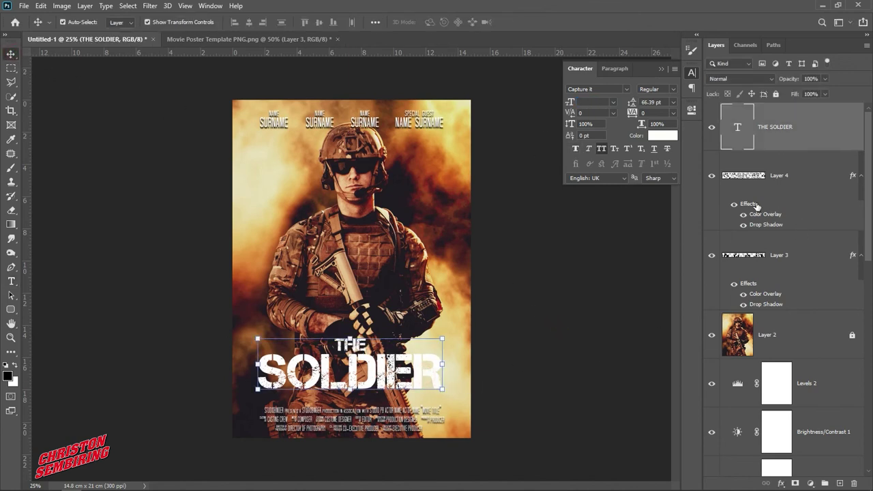
# Give the title a Drop Shadow with distance 15 px, spread 11% and size 6 px
pyautogui.click(781, 483)
pyautogui.click(788, 474)
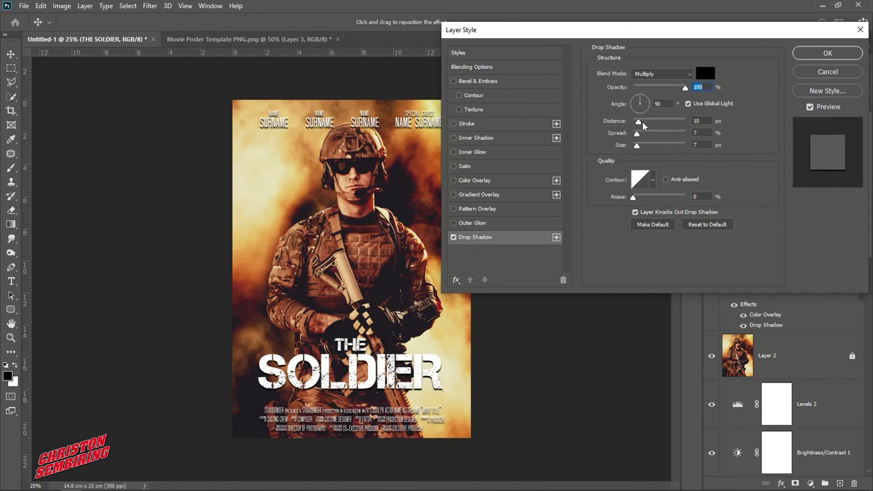
pyautogui.moveTo(638, 123); pyautogui.dragTo(636, 145)
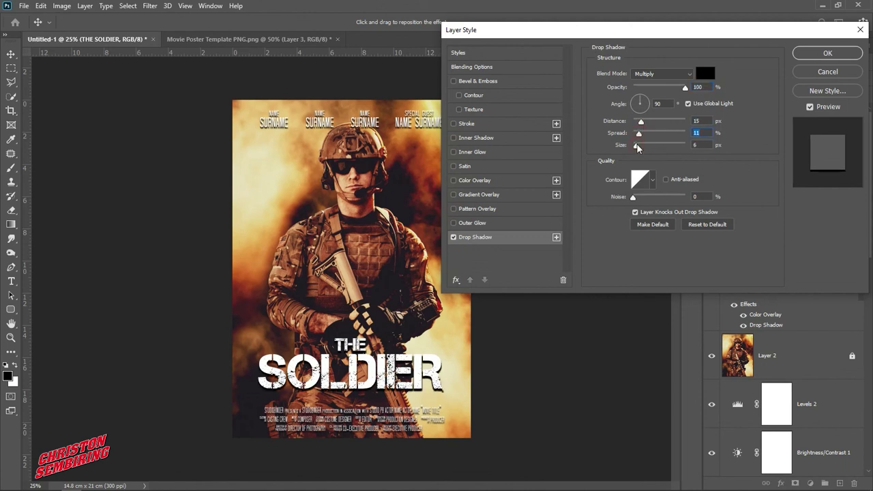
pyautogui.click(821, 54)
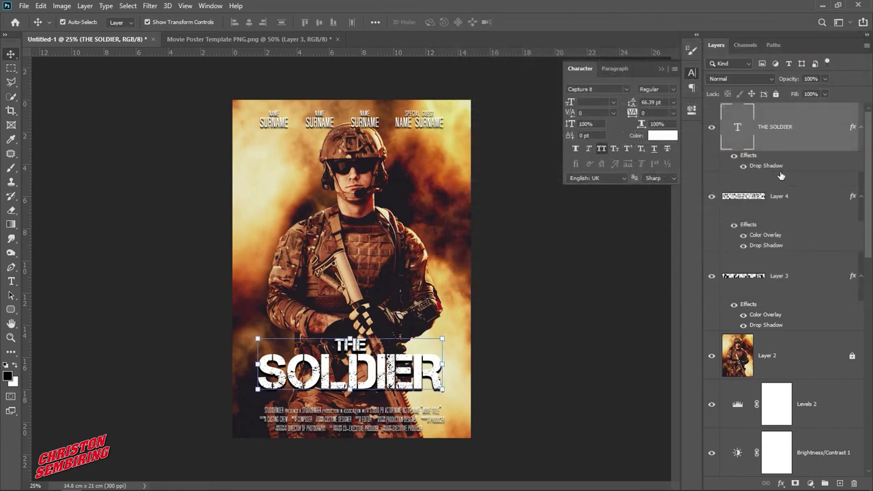
# Align the title and both credit layers to the canvas horizontal centre, then deselect
pyautogui.keyDown('shift'); pyautogui.click(801, 200); pyautogui.keyUp('shift')
pyautogui.keyDown('shift'); pyautogui.click(788, 284); pyautogui.keyUp('shift')
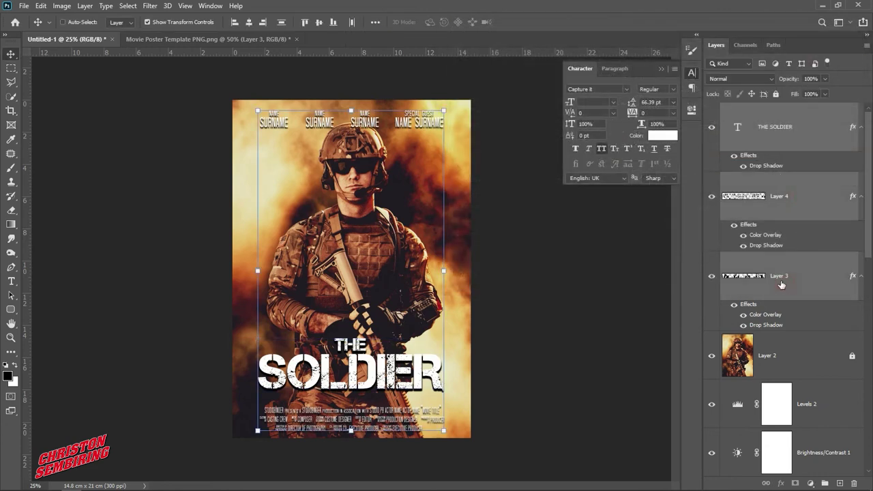
pyautogui.click(134, 10)
pyautogui.click(136, 18)
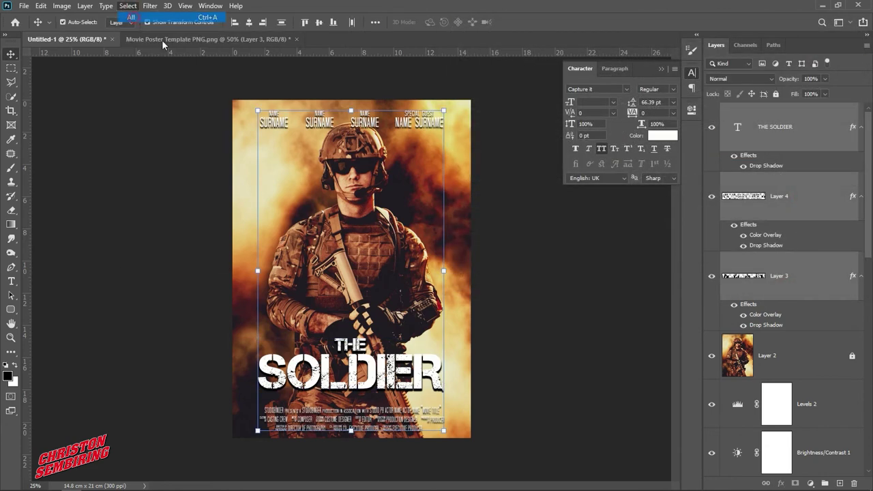
pyautogui.click(248, 23)
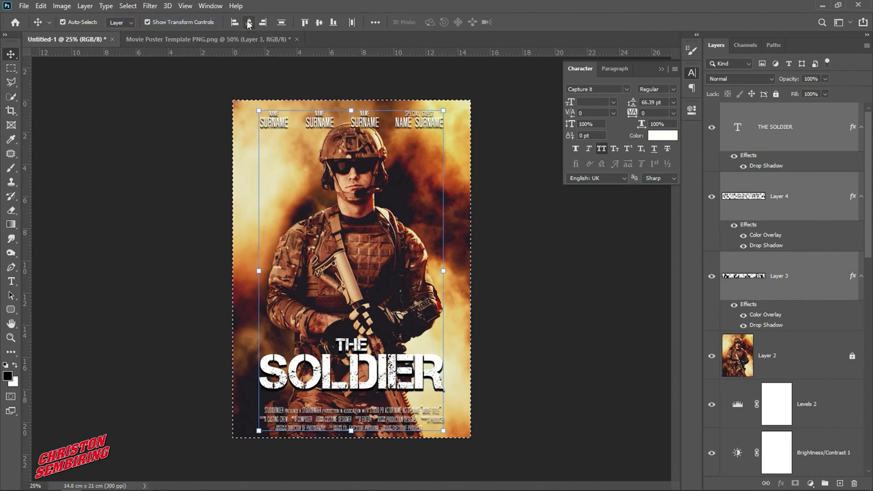
pyautogui.click(127, 6)
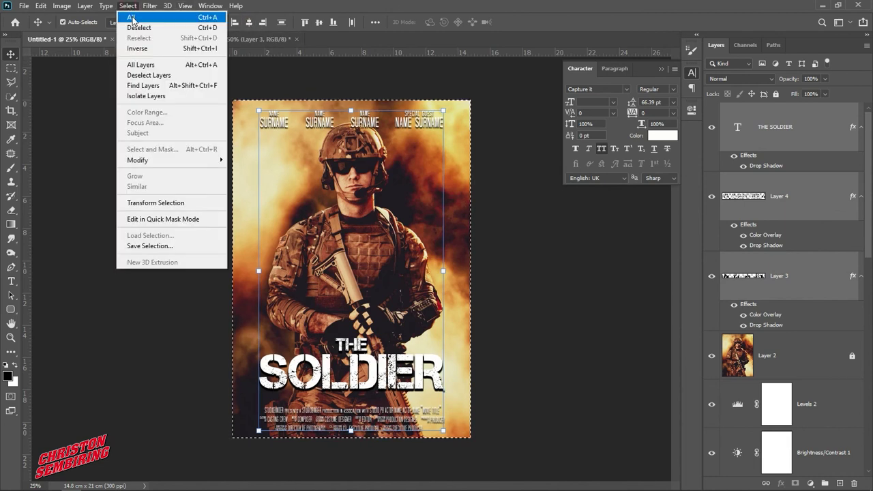
pyautogui.click(136, 26)
pyautogui.click(148, 181)
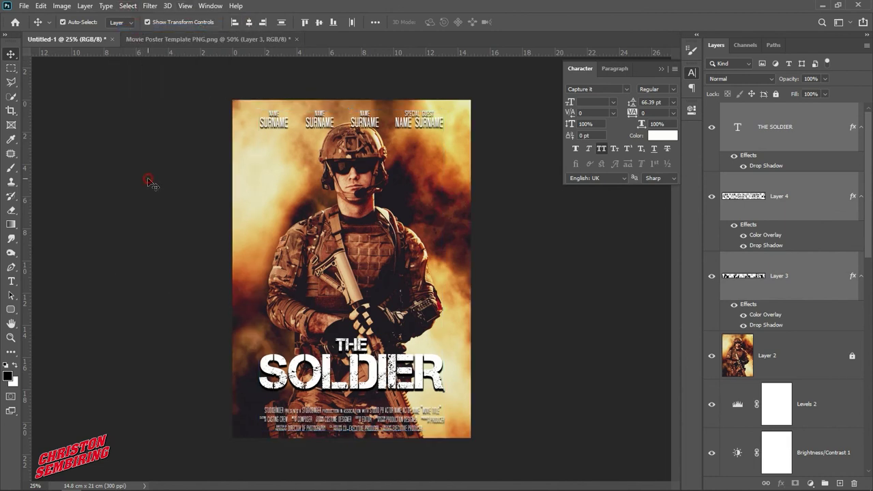
pyautogui.click(661, 69)
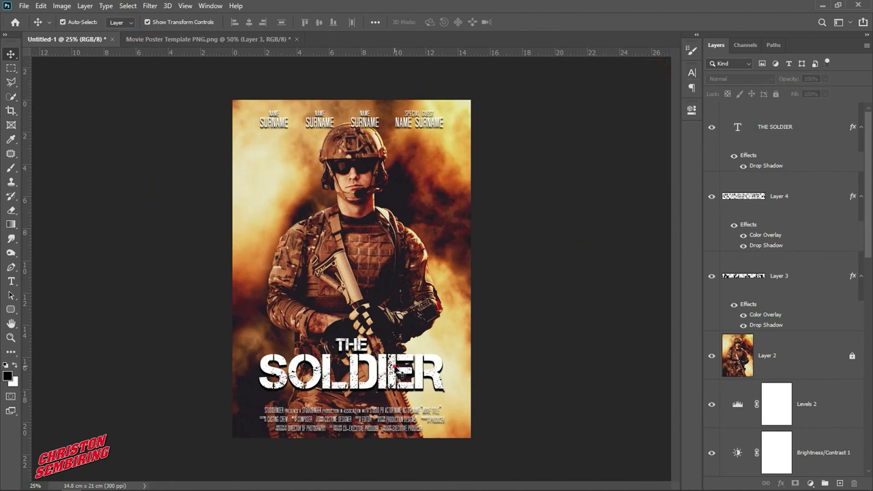
pyautogui.click(410, 371)
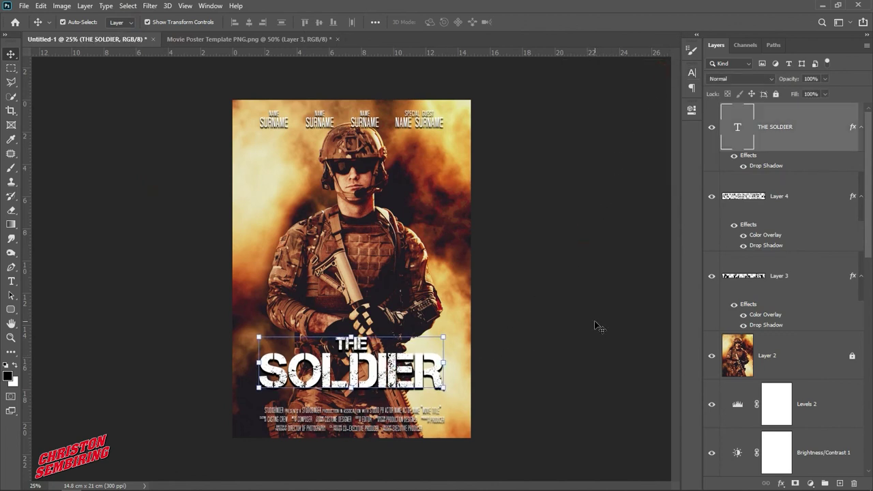
pyautogui.click(413, 418)
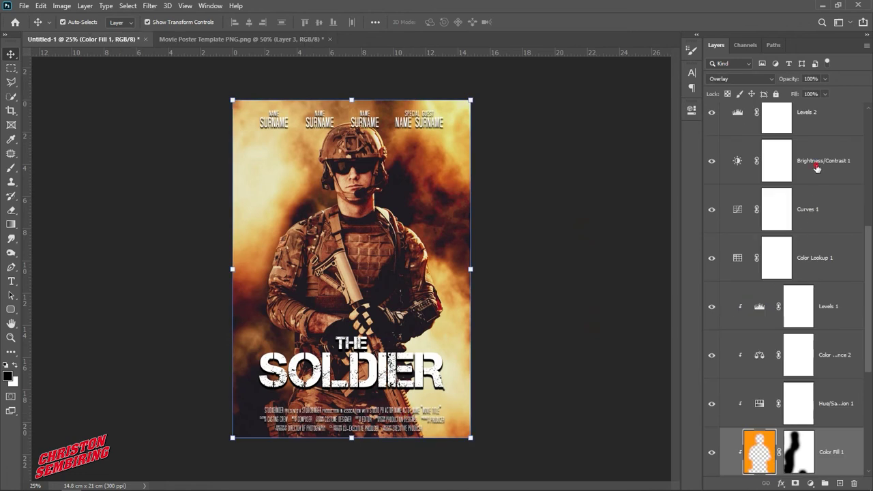
pyautogui.click(817, 168)
pyautogui.scroll(5, 817, 169)
pyautogui.click(799, 275)
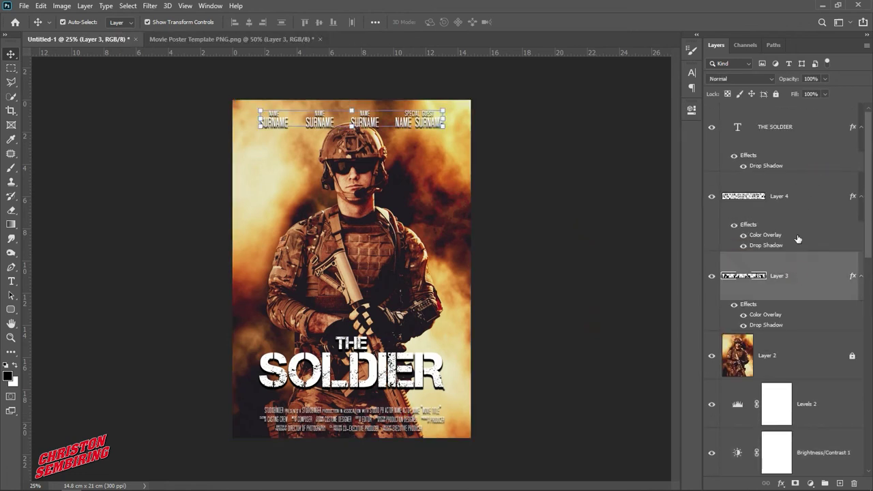
pyautogui.click(797, 203)
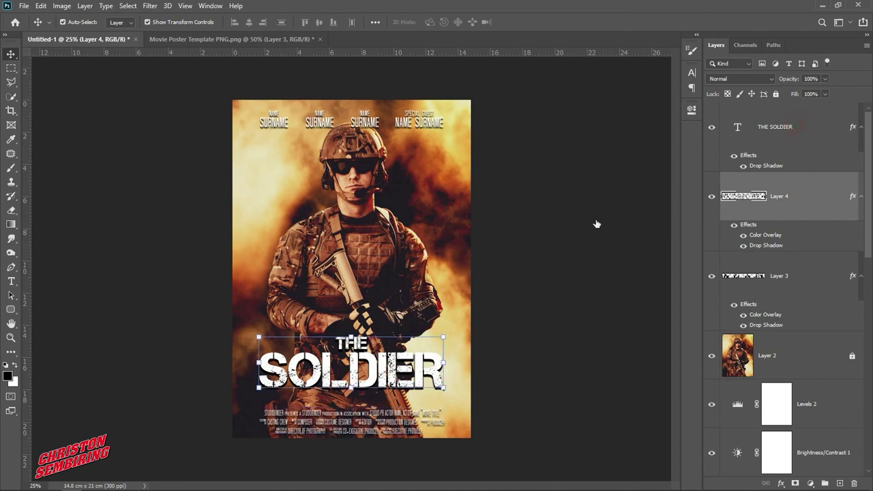
pyautogui.click(791, 126)
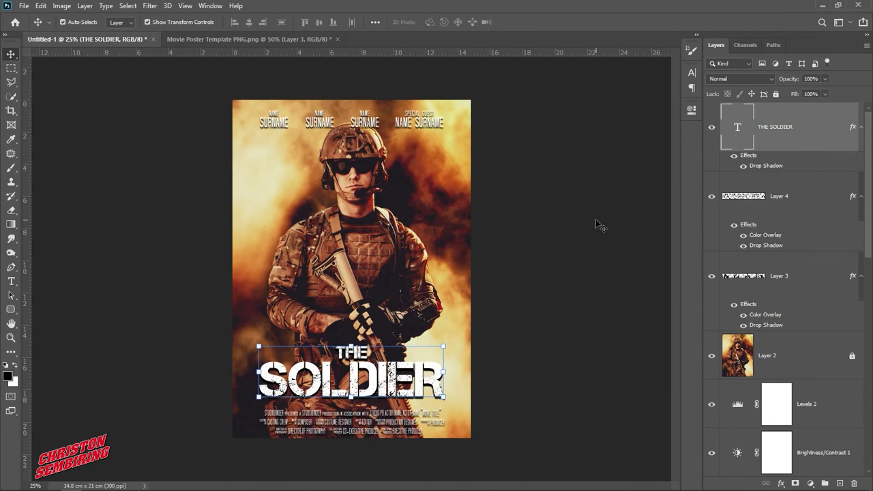
pyautogui.click(616, 206)
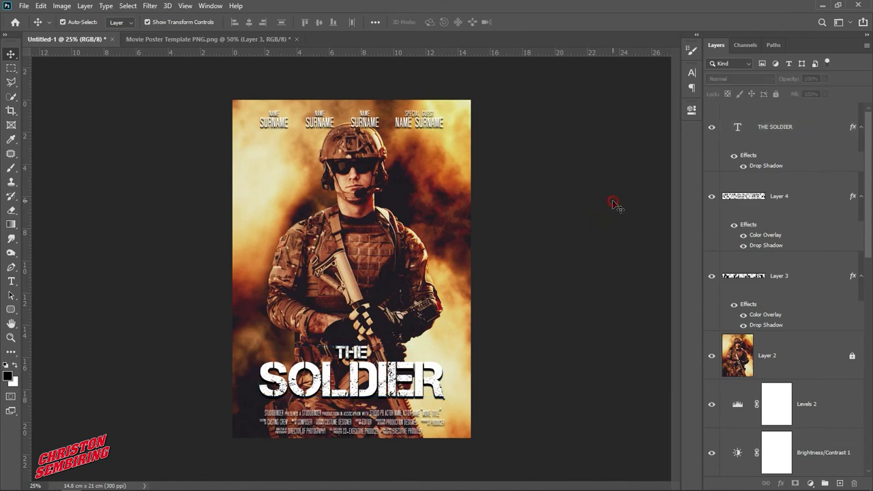